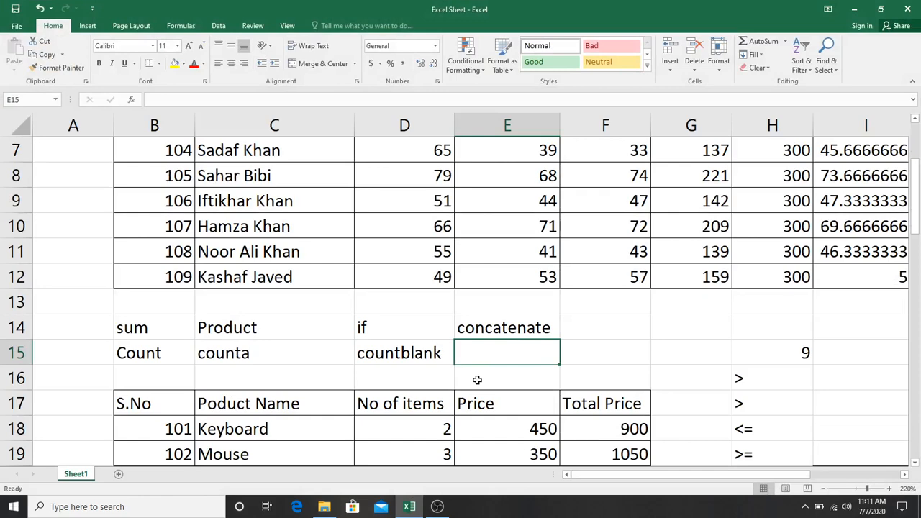
Review the existing function labels and example results down the sheet, including Max, Min, Average, Power and SQRT
scroll(477, 379, "down", 2)
scroll(477, 379, "down", 4)
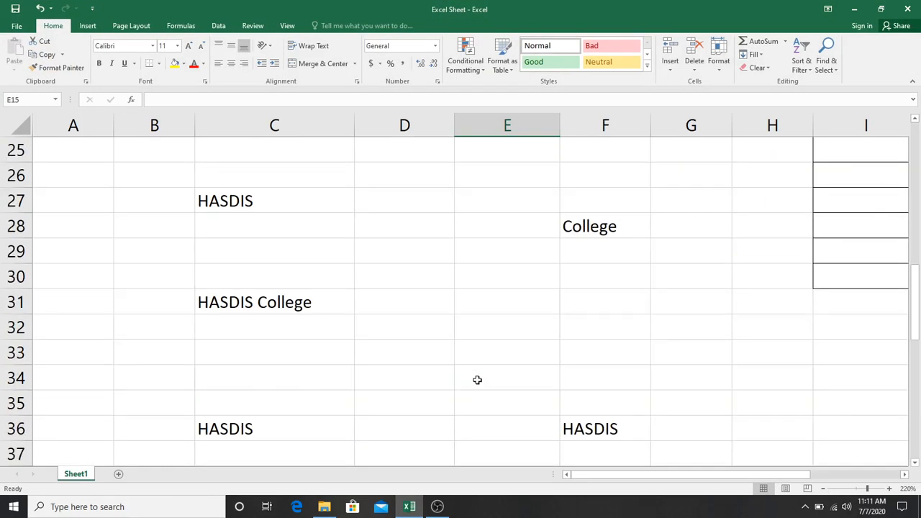
scroll(477, 380, "down", 3)
left_click(233, 360)
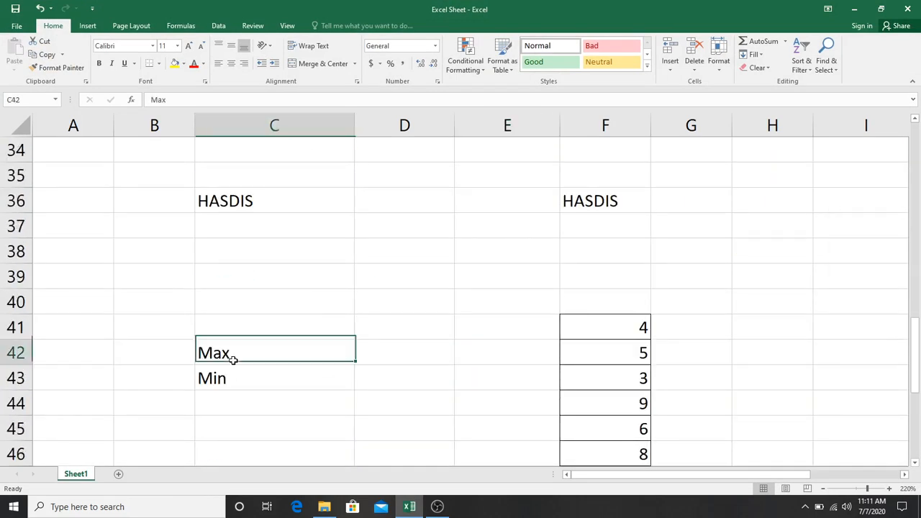
left_click(232, 377)
scroll(233, 377, "down", 3)
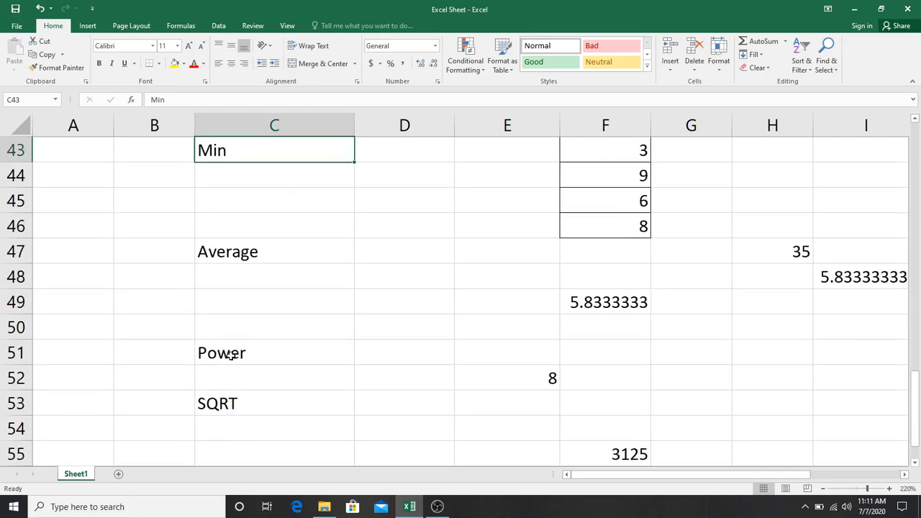
left_click(226, 404)
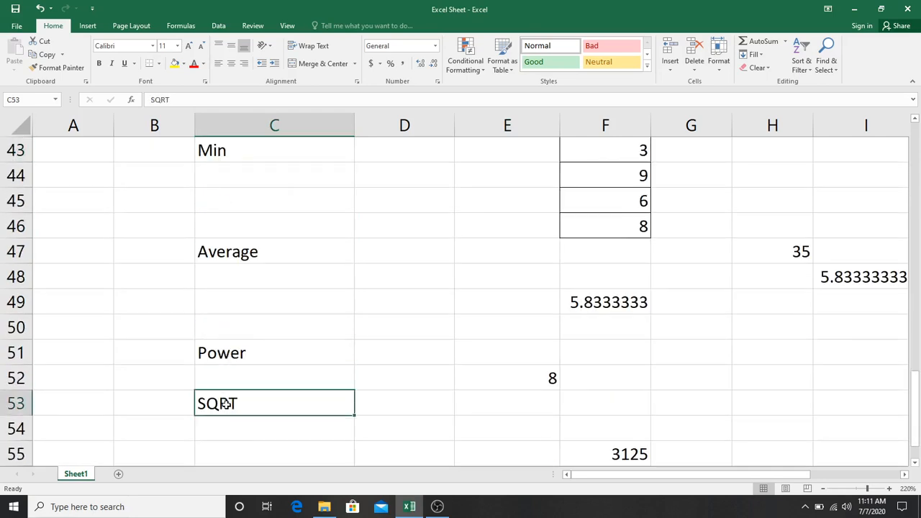
scroll(442, 334, "up", 8)
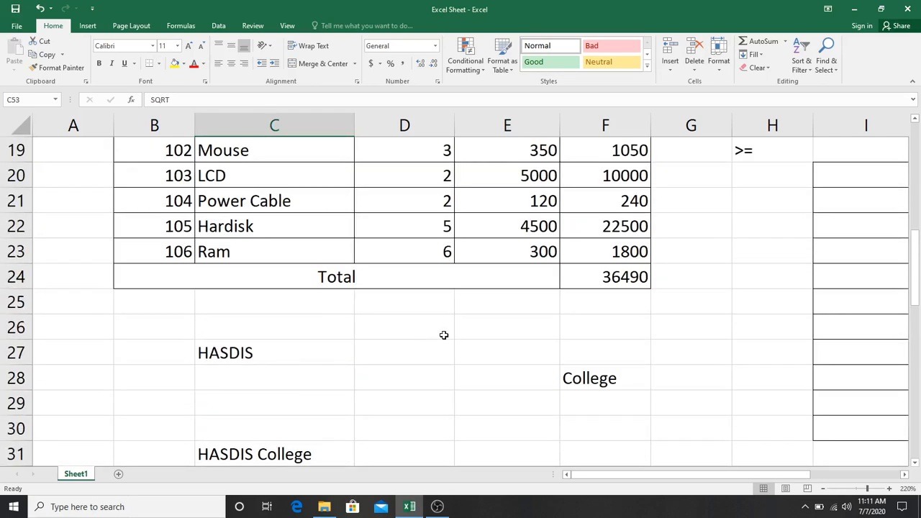
Enter the label "Nested if" in cell E15, below the concatenate label
scroll(444, 336, "up", 3)
left_click(498, 283)
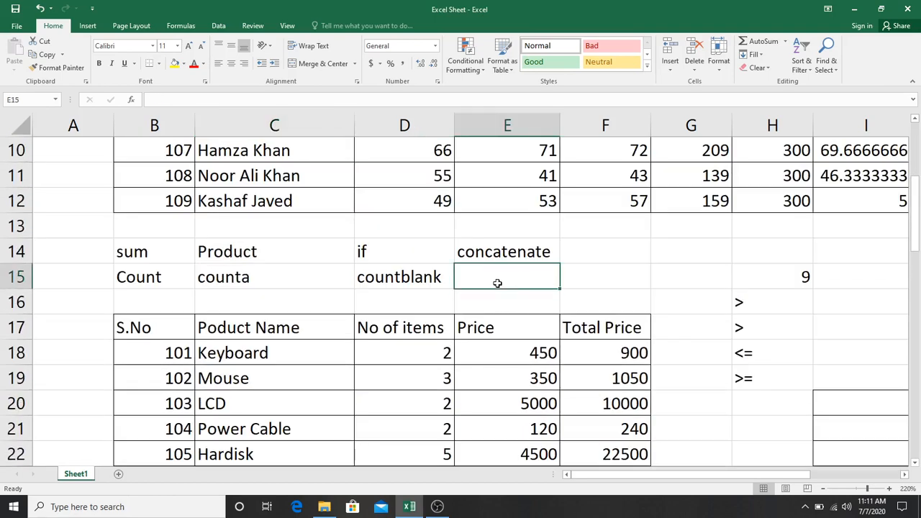
type("NE")
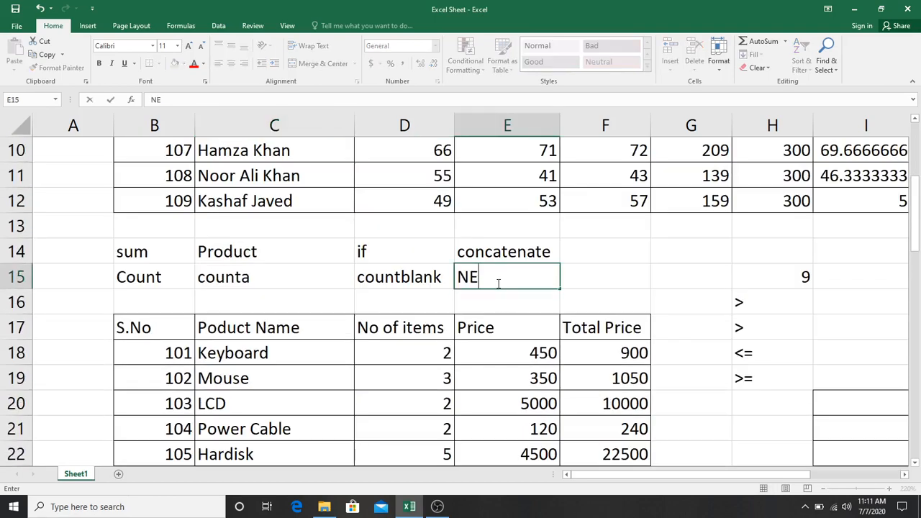
key("BackSpace")
type("ested if")
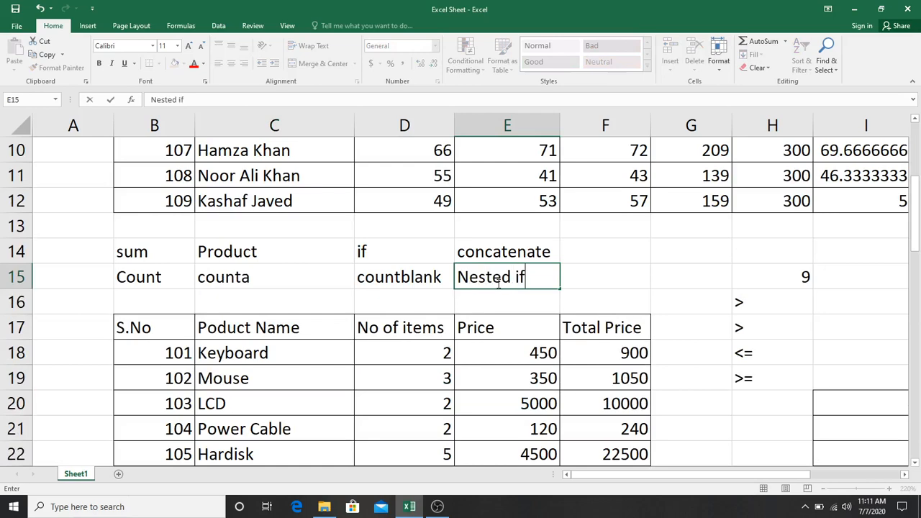
key("Return")
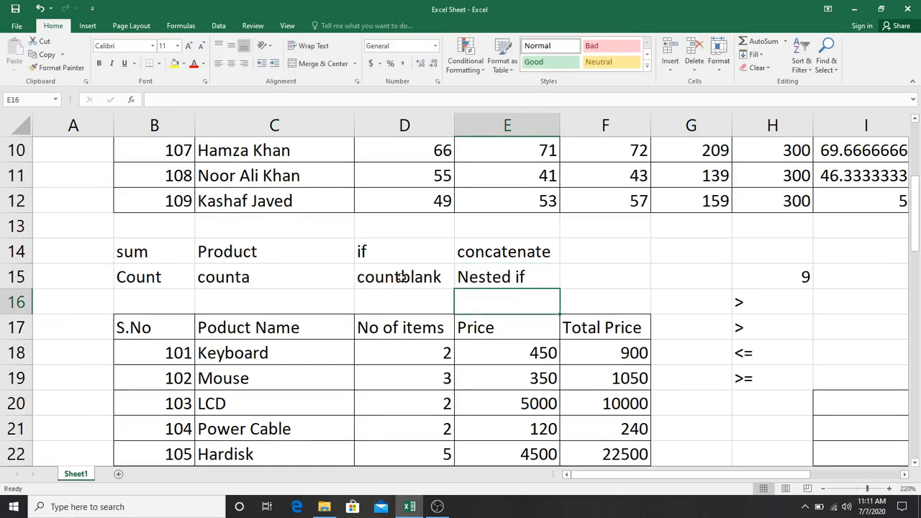
Compare the if and Nested if labels and examine the IF formula in the first Remarks cell, J4
left_click(365, 253)
left_click_drag(663, 481, 722, 477)
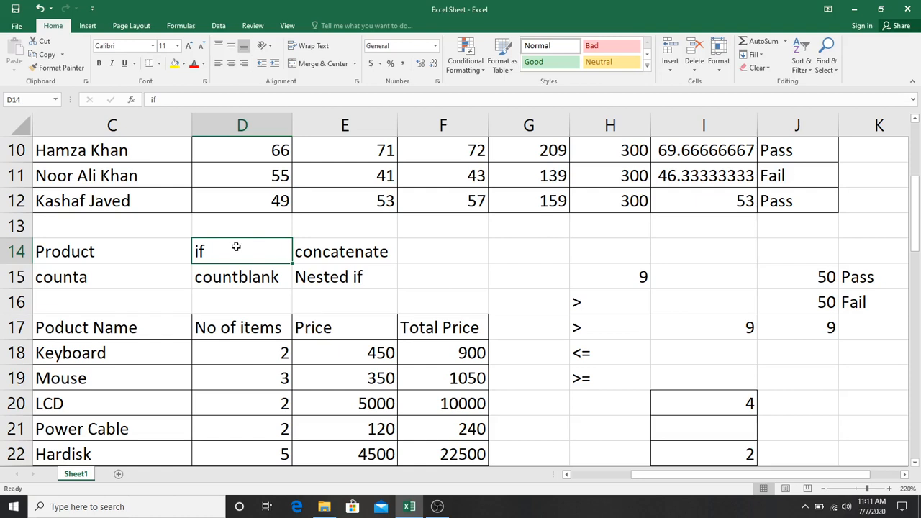
left_click(358, 277)
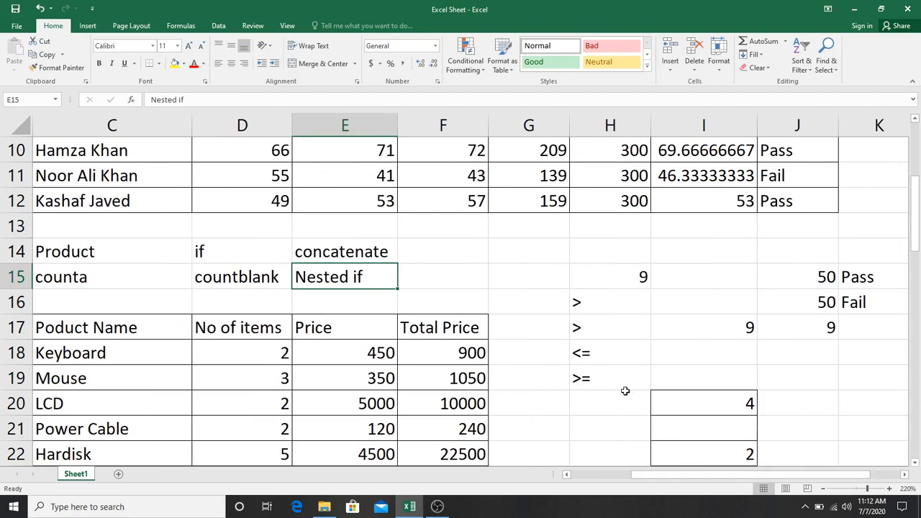
scroll(625, 391, "up", 1)
scroll(782, 405, "up", 2)
double_click(784, 231)
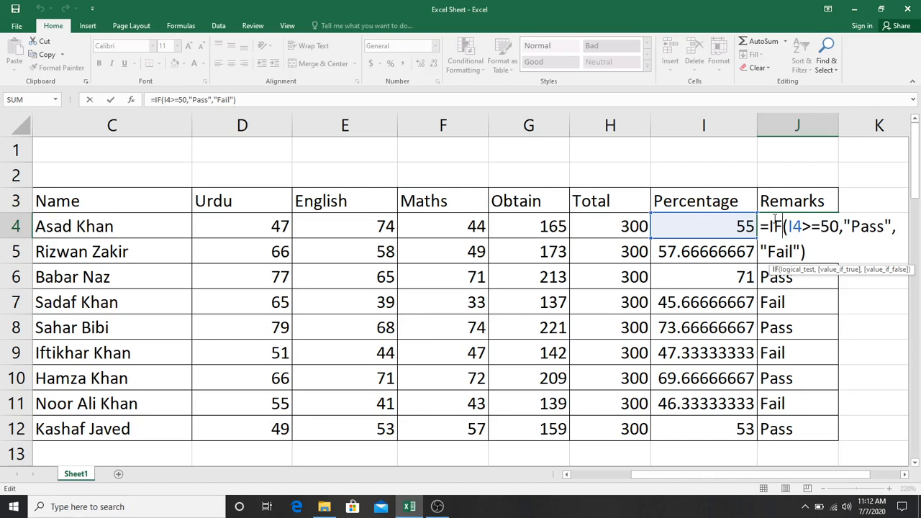
left_click(823, 249)
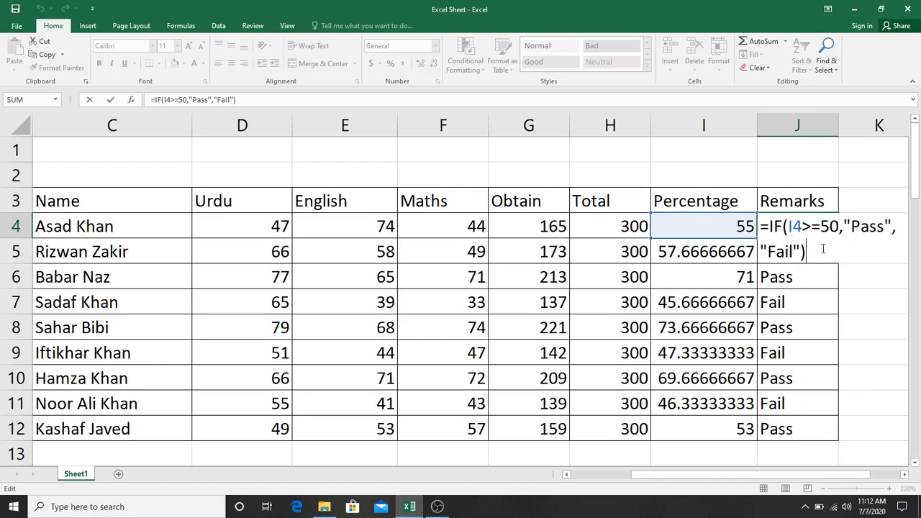
key("Return")
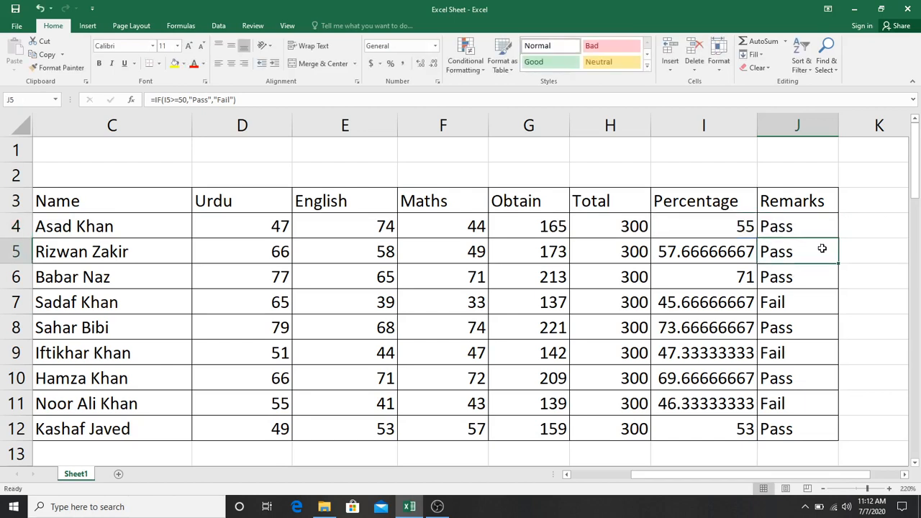
Apply all borders to the empty cells K3:K12 beside the Remarks column
left_click(817, 226)
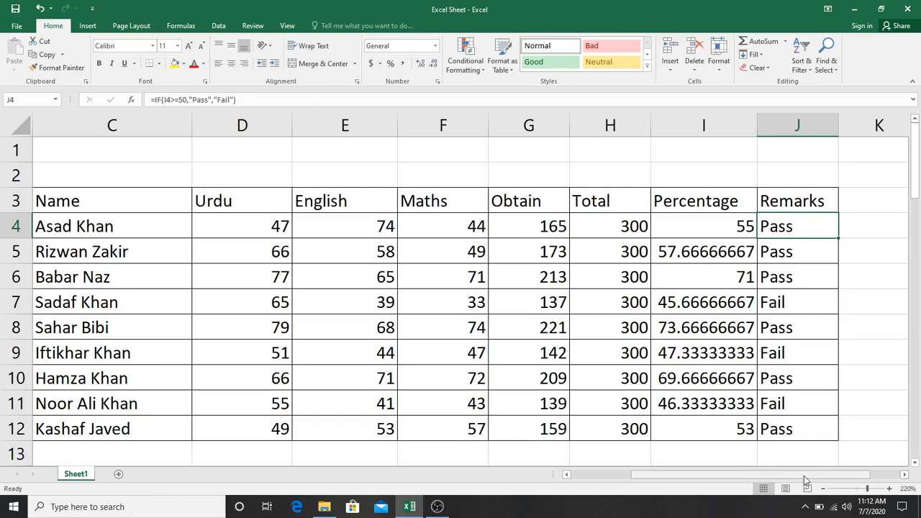
left_click(905, 476)
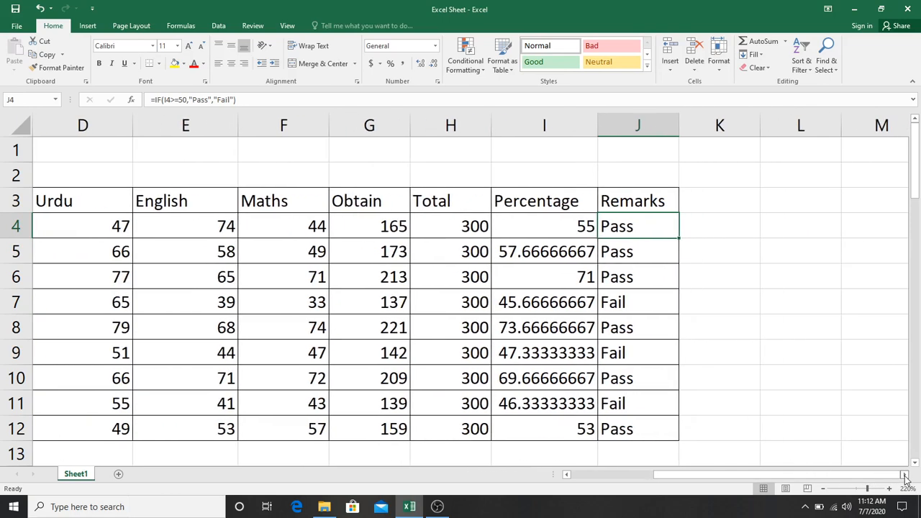
left_click(905, 475)
left_click(905, 475)
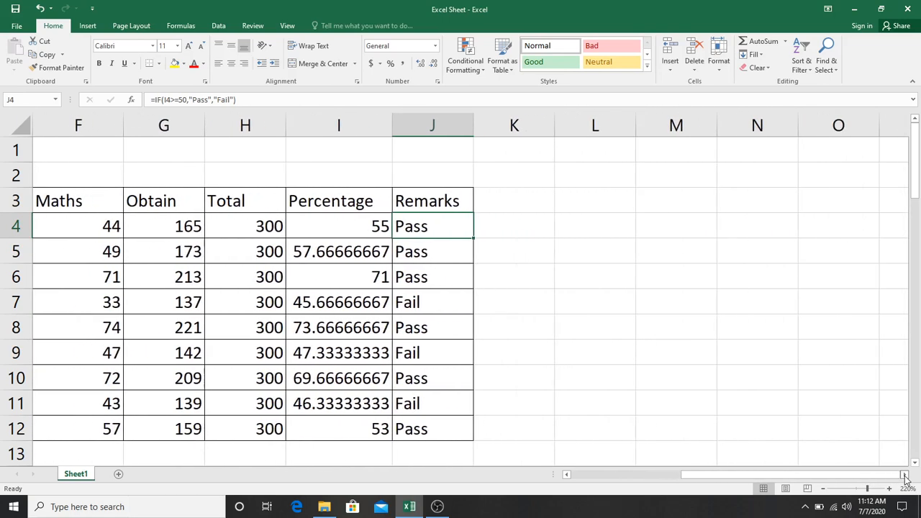
left_click(904, 475)
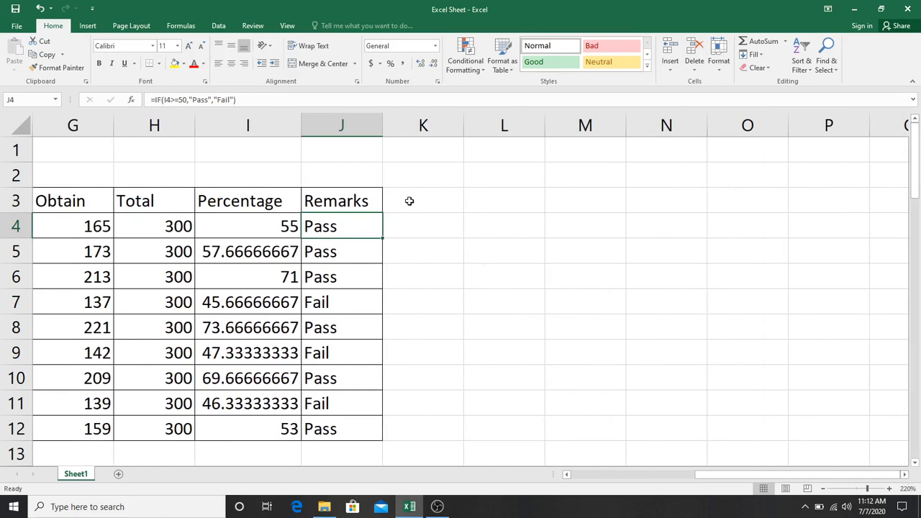
left_click_drag(410, 201, 410, 430)
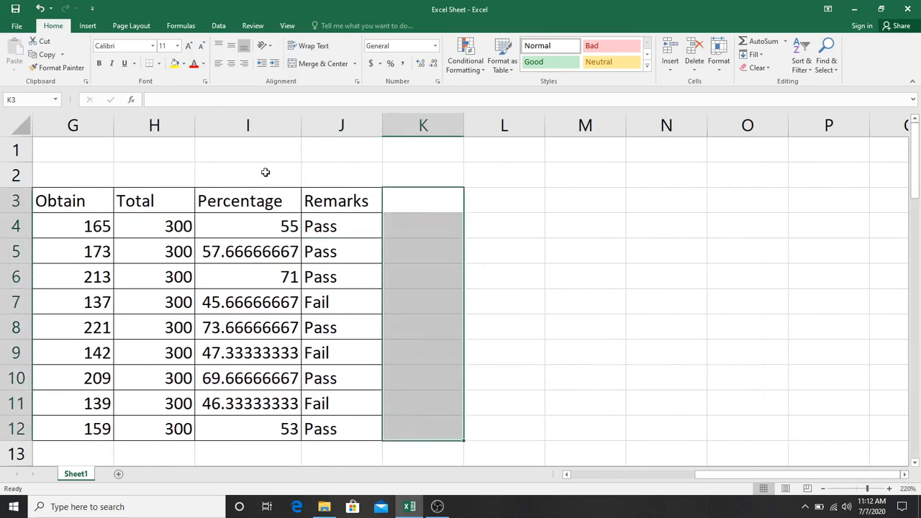
left_click(160, 64)
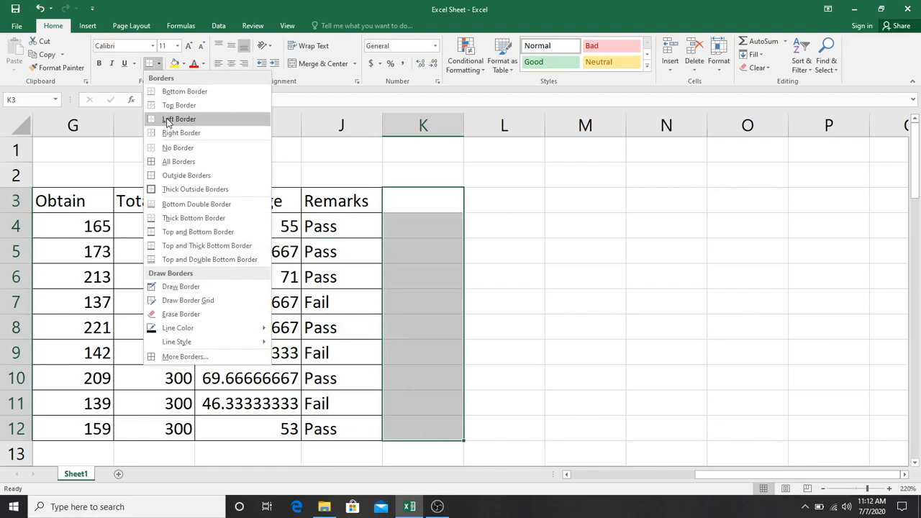
left_click(186, 161)
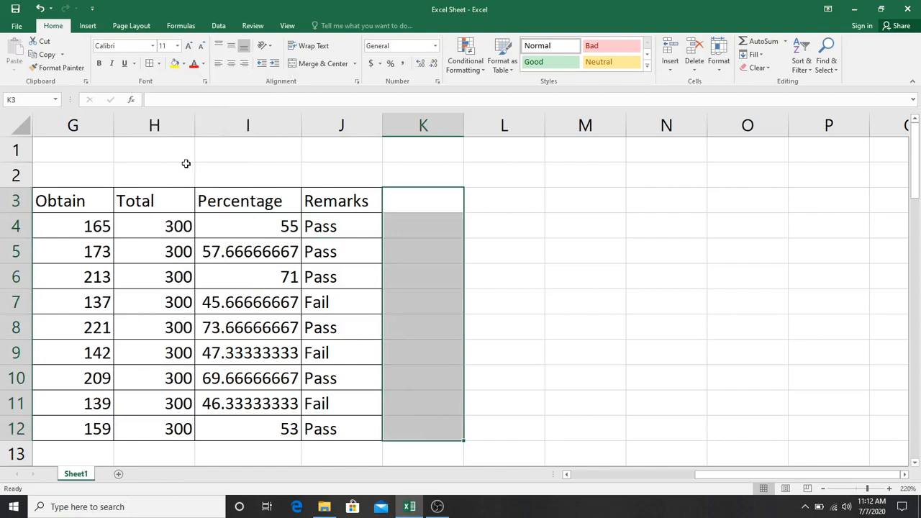
left_click(452, 268)
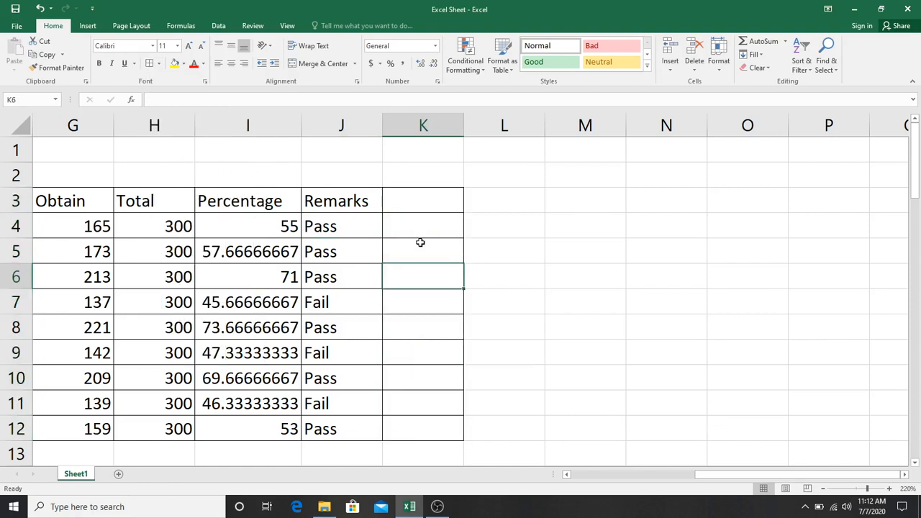
Enter the column heading "Grade" in cell K3
left_click(417, 223)
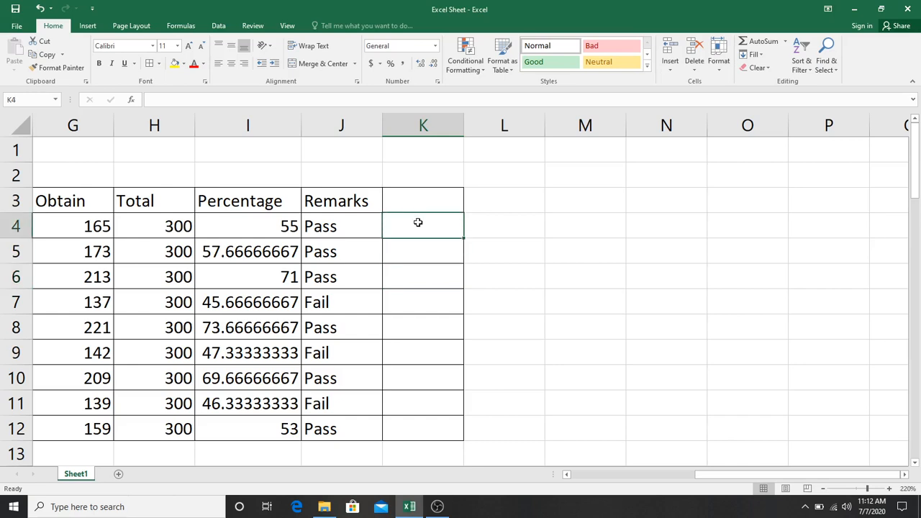
left_click(416, 198)
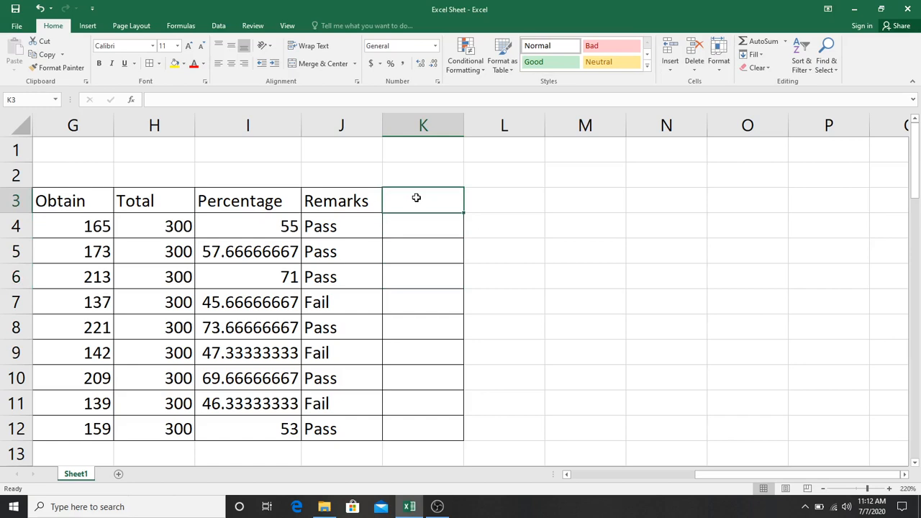
type("Gradf")
key("BackSpace")
type("e")
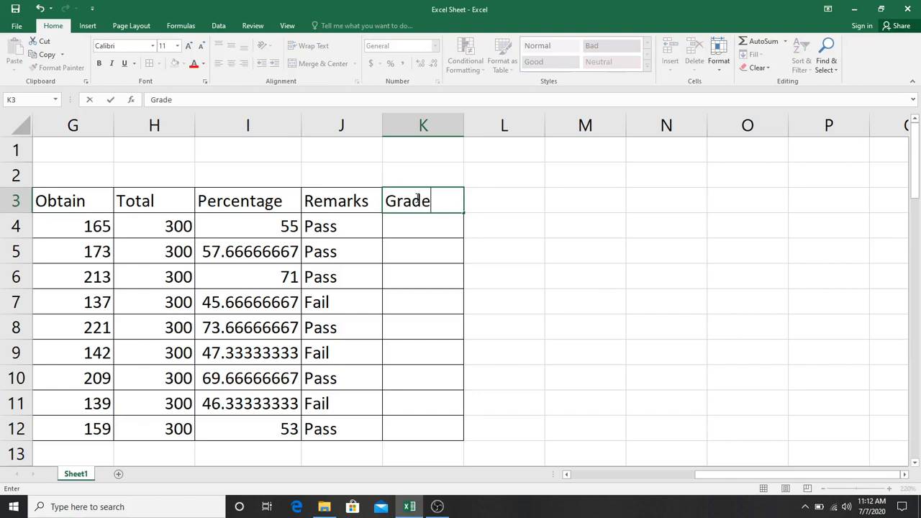
key("Return")
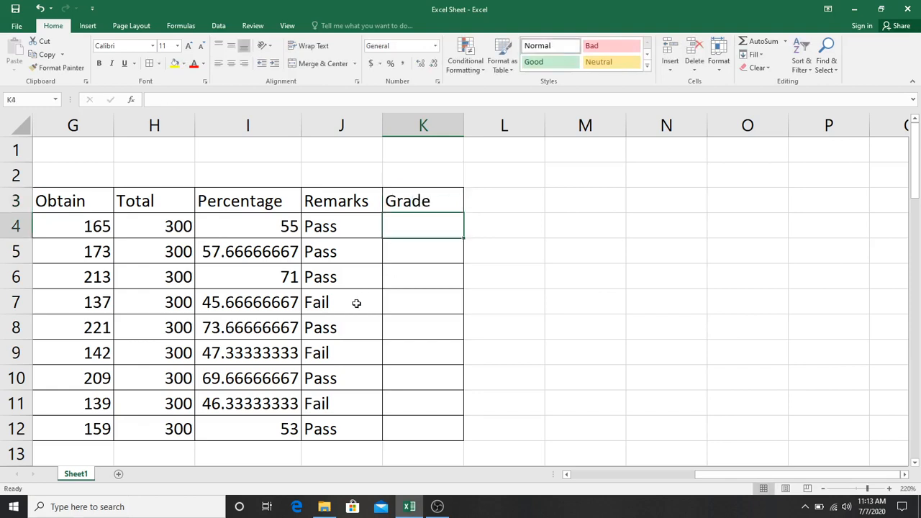
Note the first grade criterion below the table, with 80 in L15 and A+ in M15
scroll(392, 313, "down", 1)
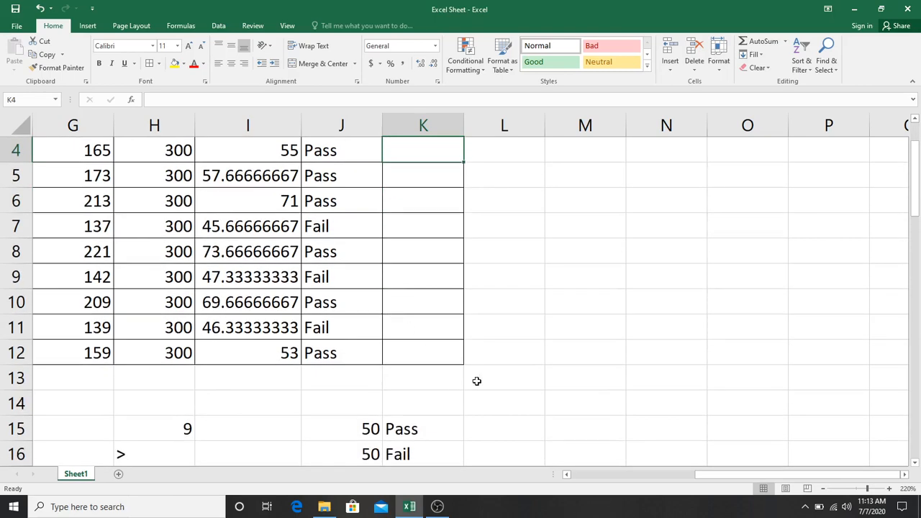
left_click(502, 431)
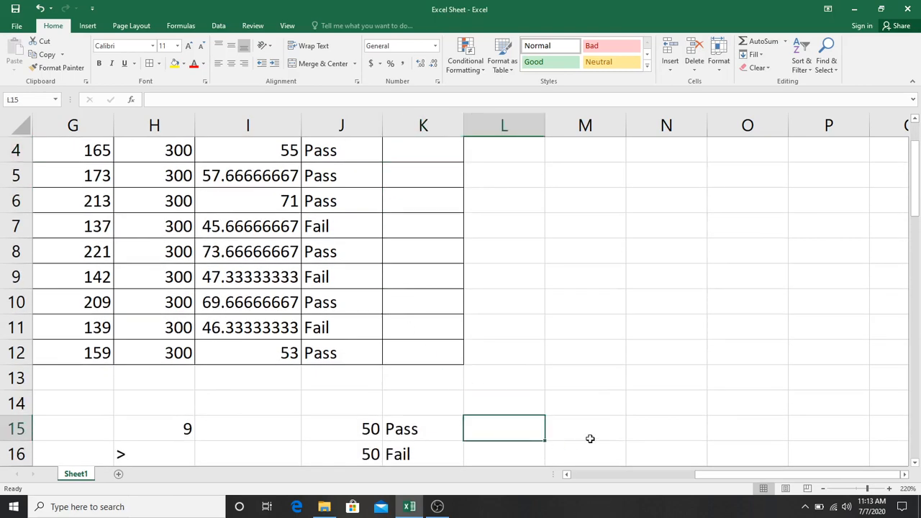
type("8")
key("Right")
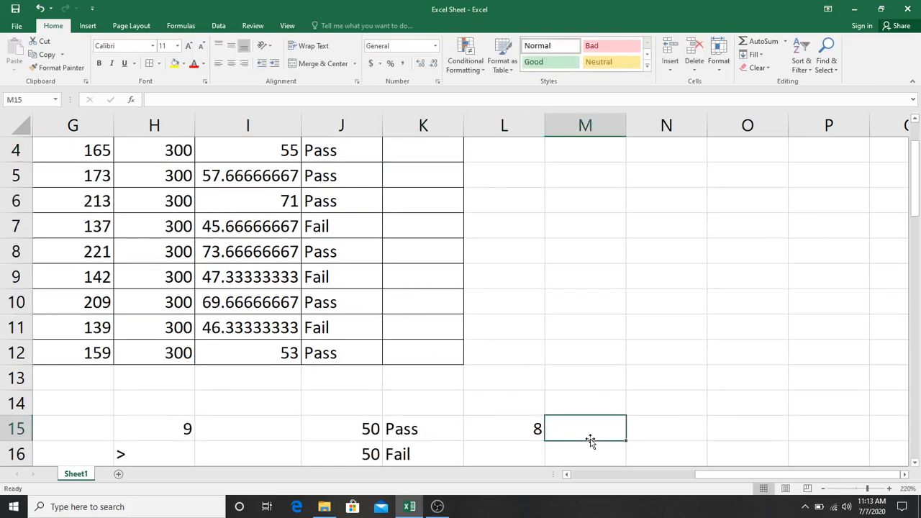
key("Left")
type("80")
key("Right")
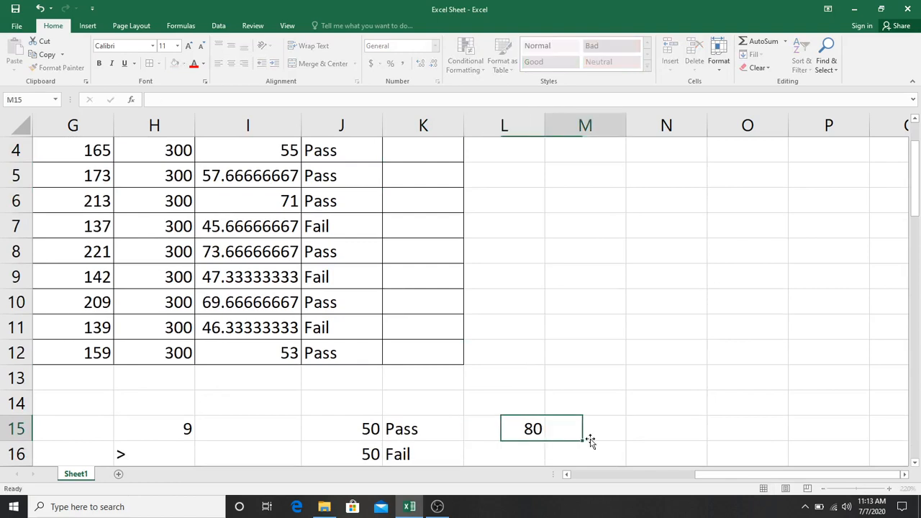
type("A+")
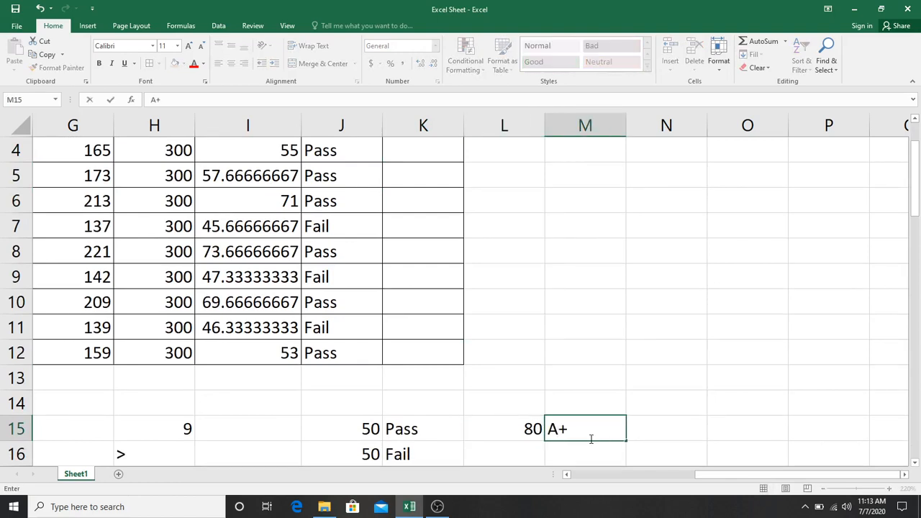
key("Right")
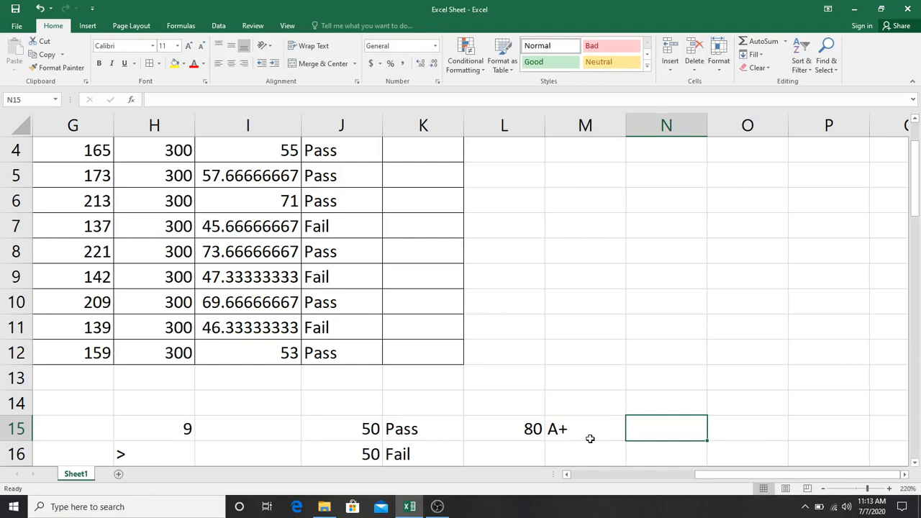
Add the second grade criterion beside the first, with 70 in N15 and A in O15
type("70")
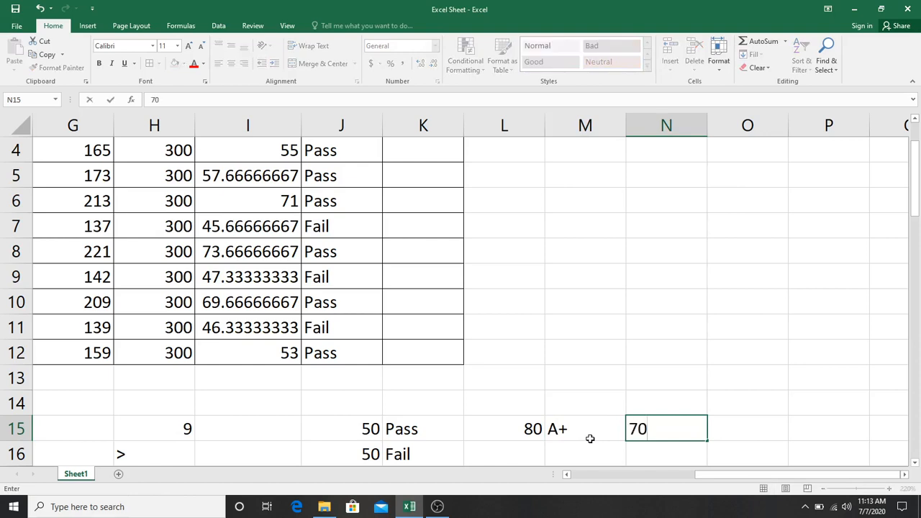
key("Right")
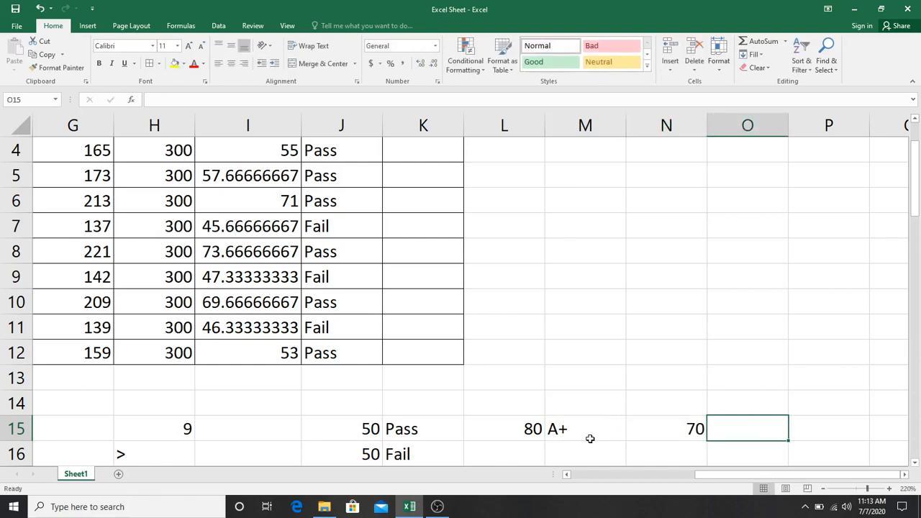
type("A")
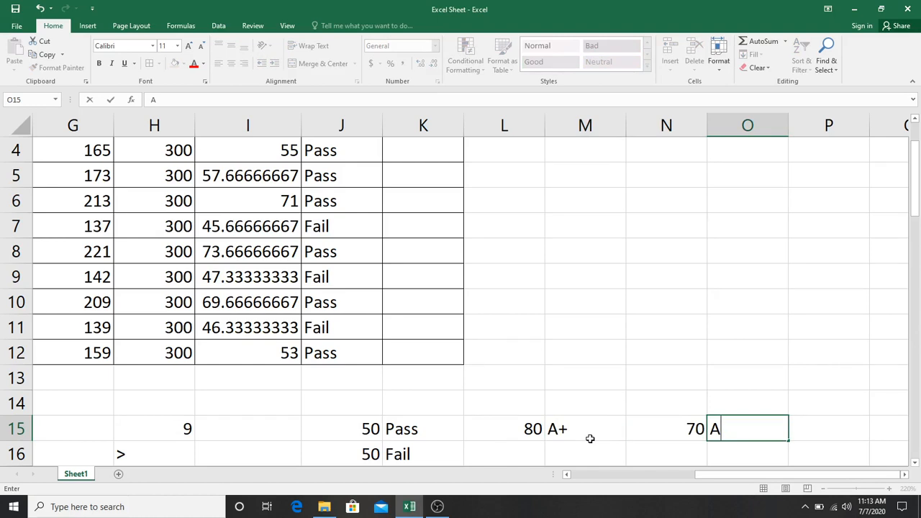
key("Return")
Add the third grade criterion in the row below, with 60 in L16 and B in M16
key("Left")
key("Left")
key("Left")
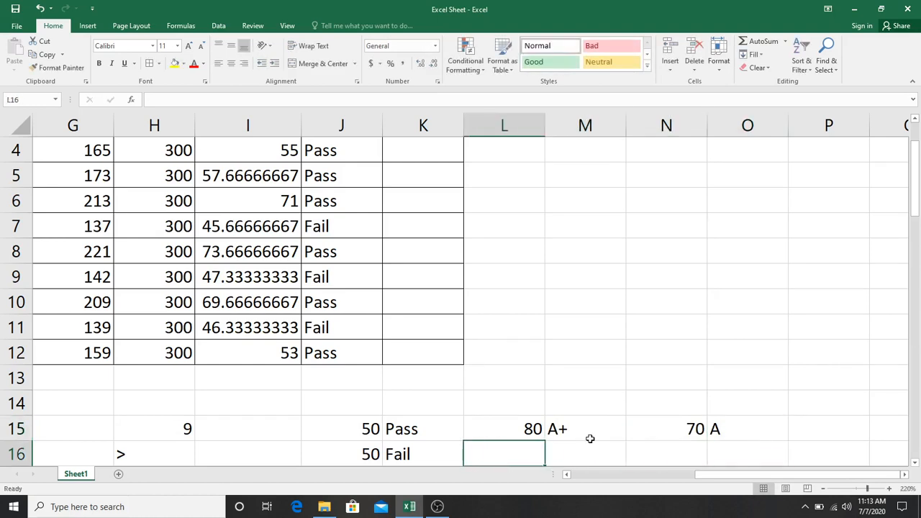
type("60")
key("Right")
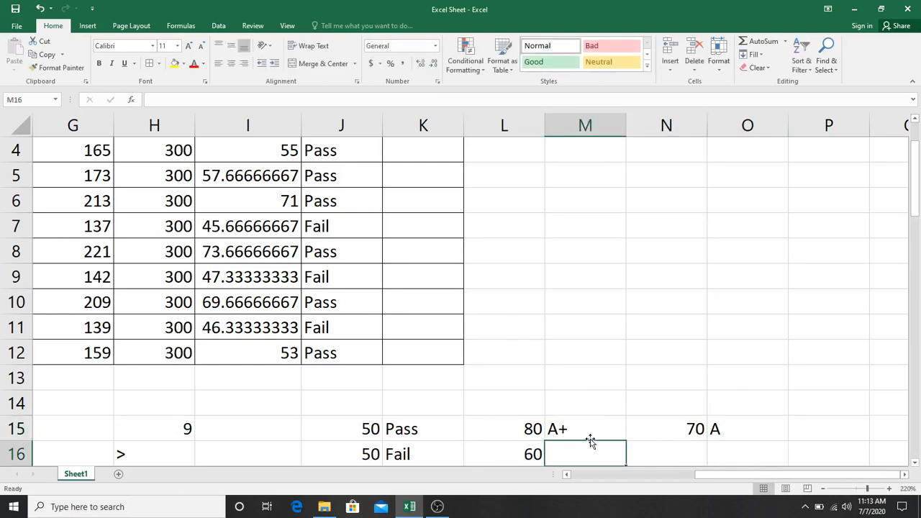
type("B")
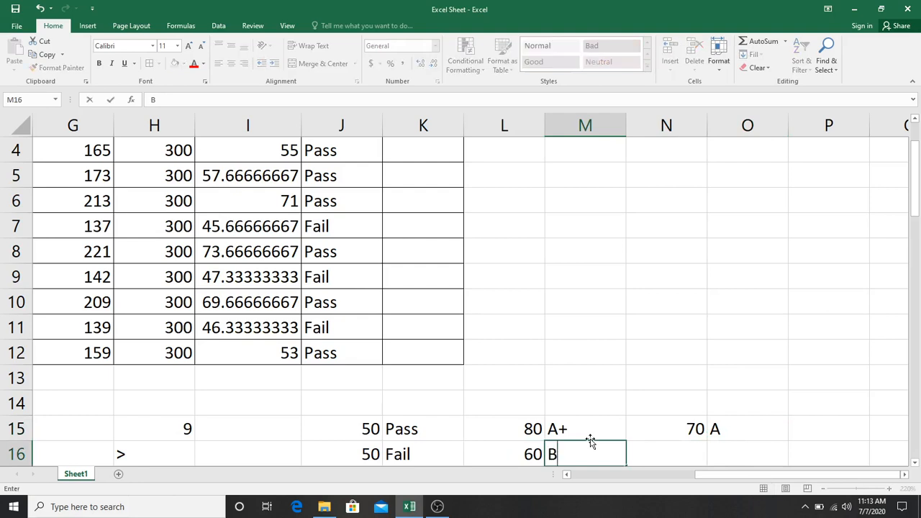
key("Right")
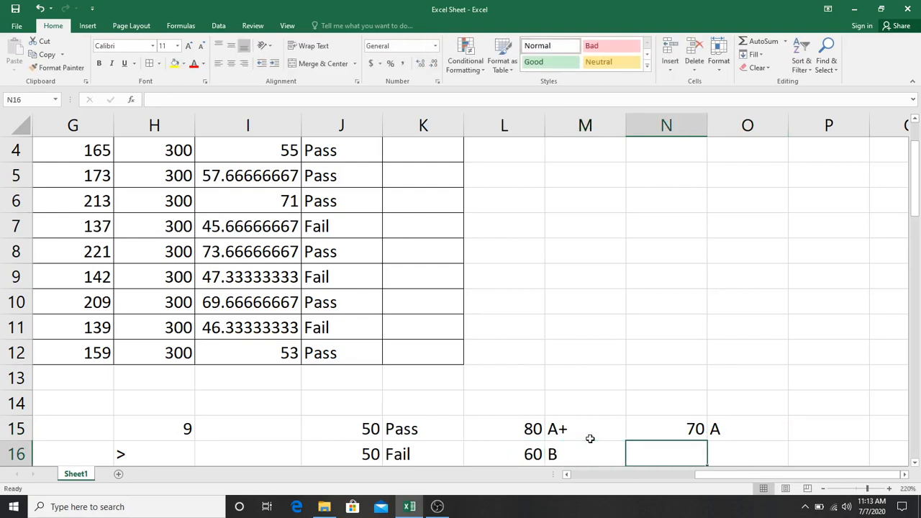
Add the fourth grade criterion with 50 in N16 and C in O16, and select the criteria block L15:O16
type("50")
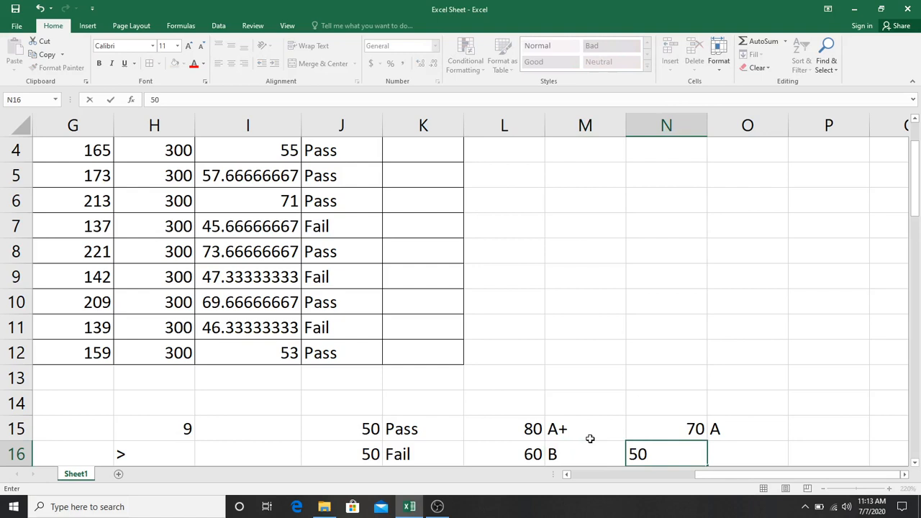
key("Right")
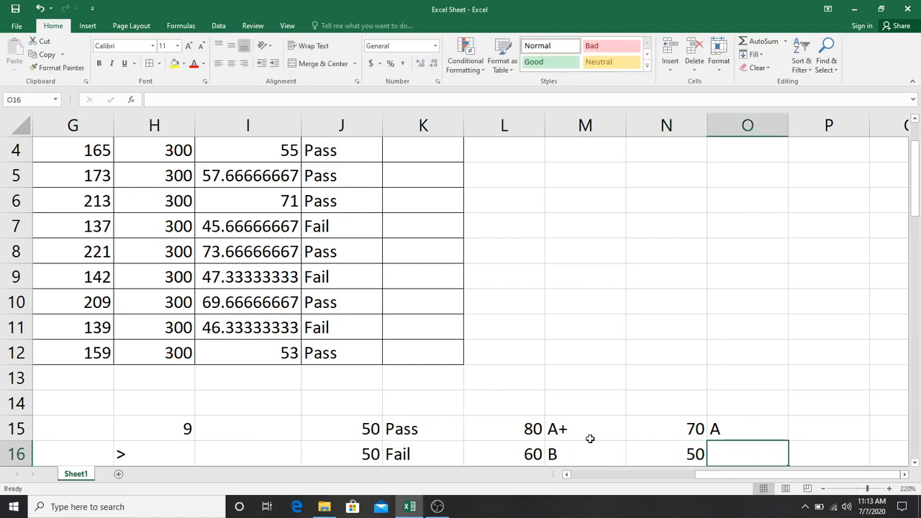
type("C")
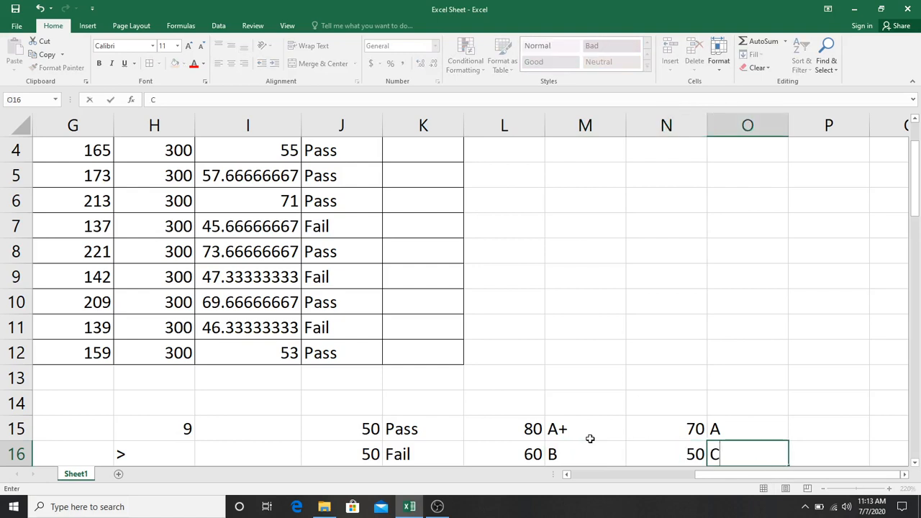
key("Right")
key("Left")
key("Left")
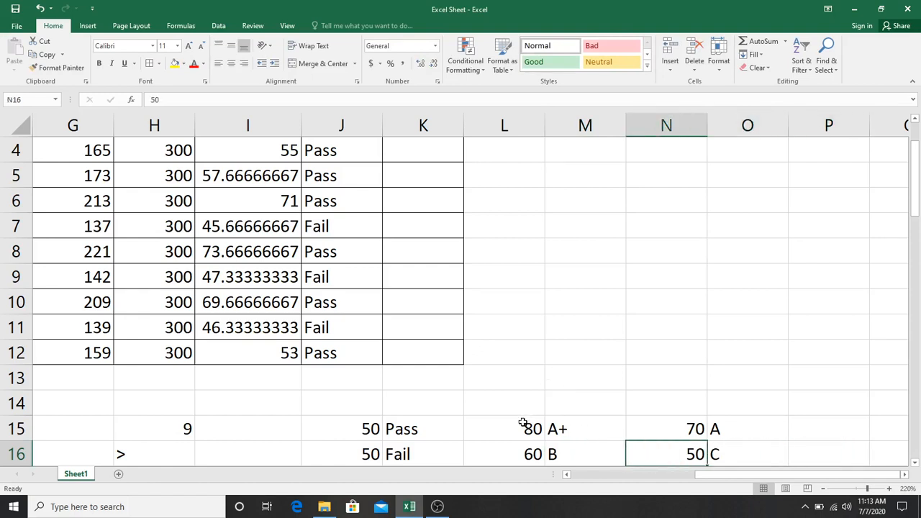
left_click_drag(524, 423, 717, 455)
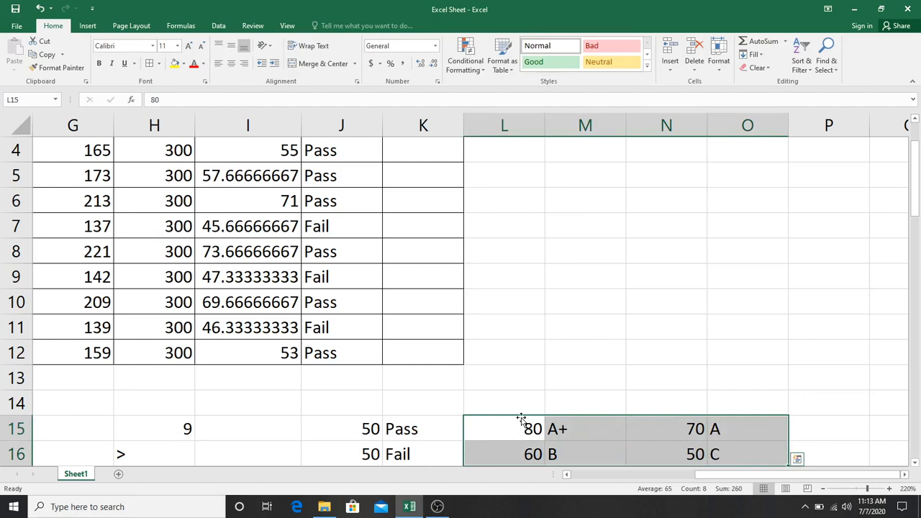
Start the Grade formula in K4 as =IF(I4>=80,"A+",IF, testing the first student's percentage
scroll(521, 419, "up", 1)
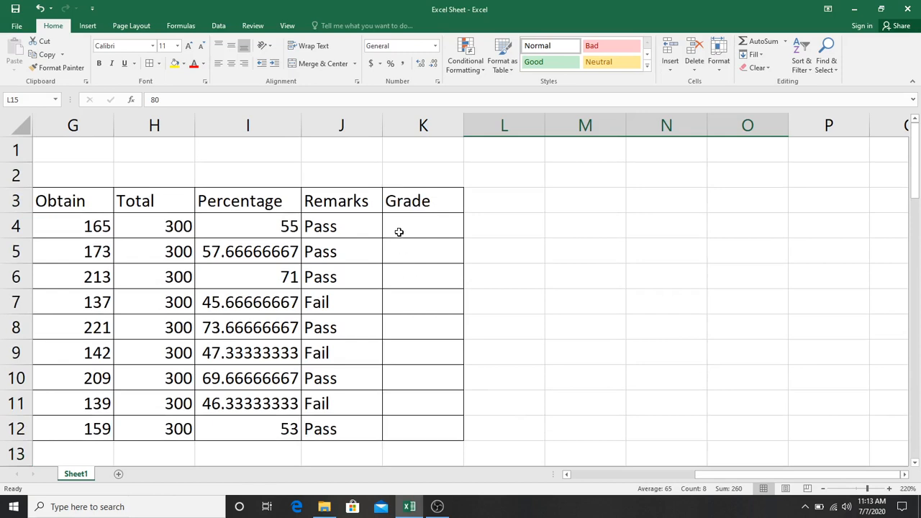
left_click(399, 232)
type("=i")
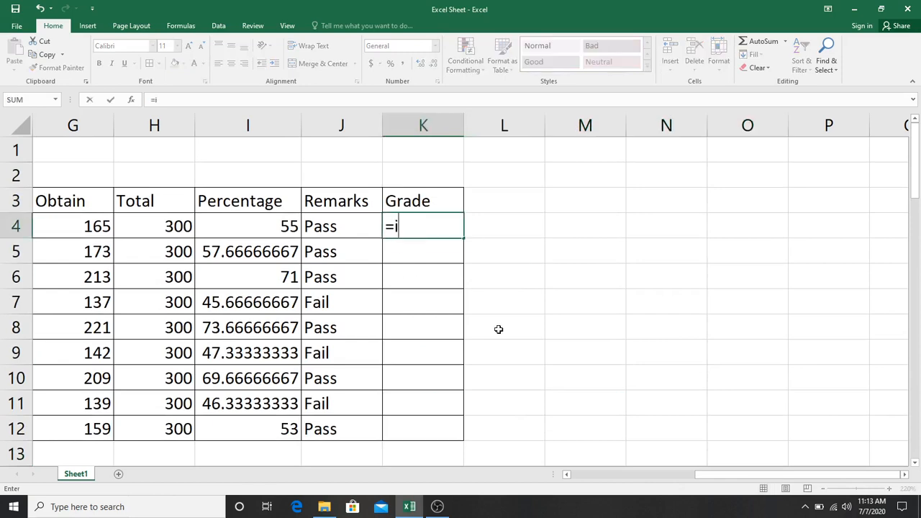
type("f(")
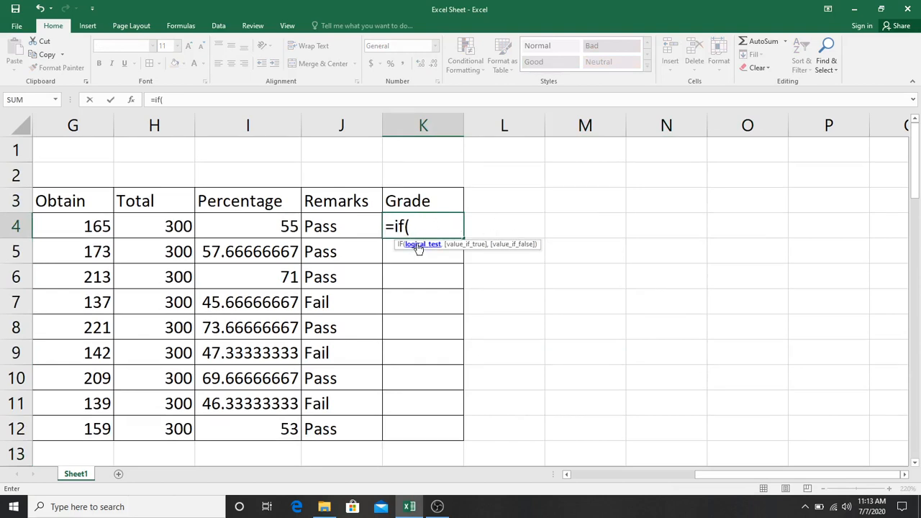
left_click(262, 224)
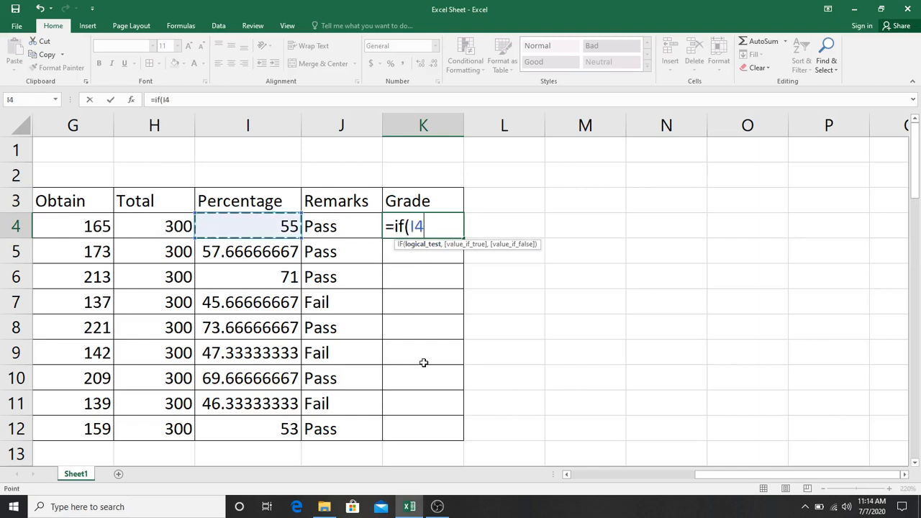
type(">=")
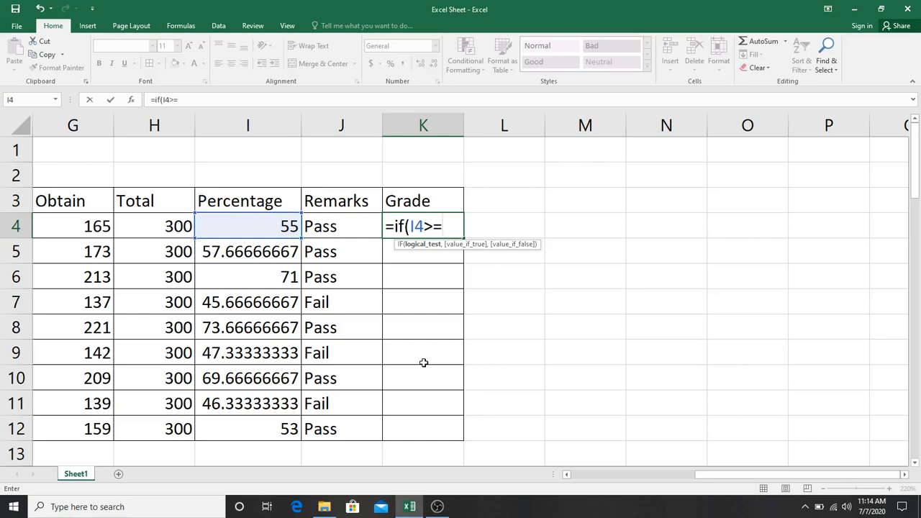
type("80,")
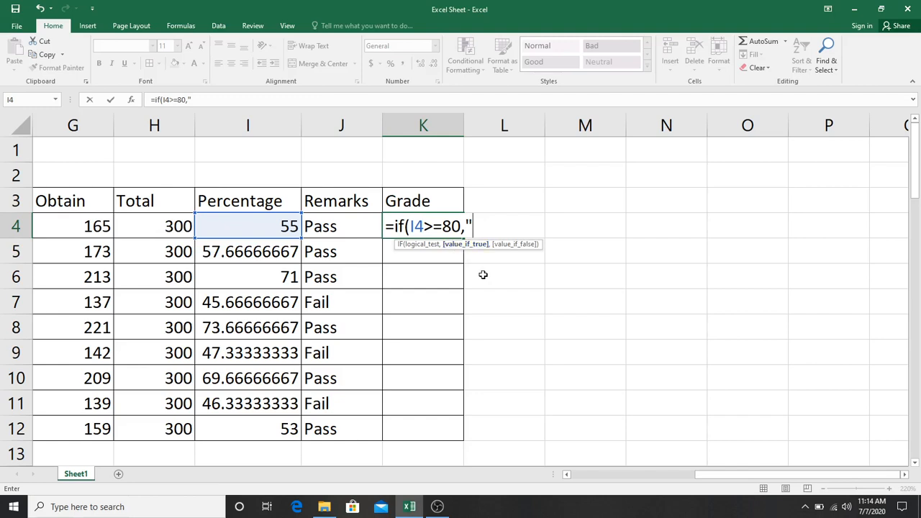
type("A+\",")
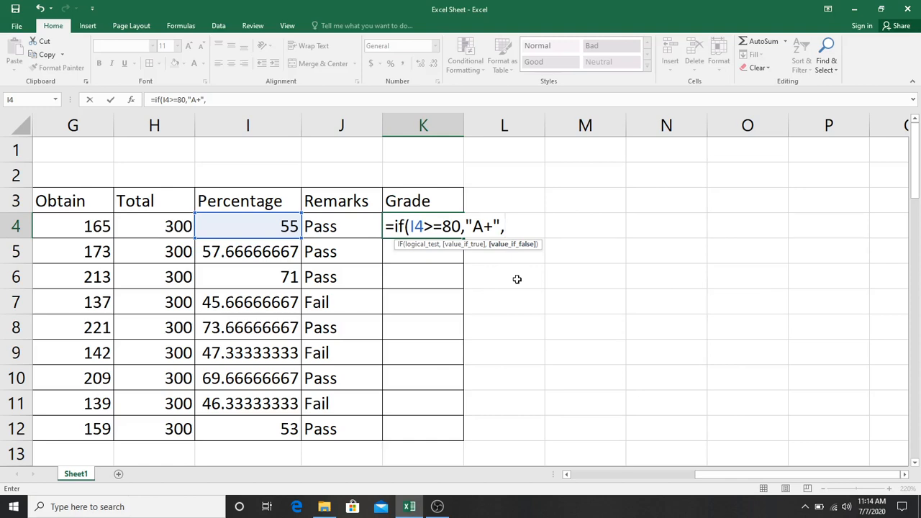
type("if")
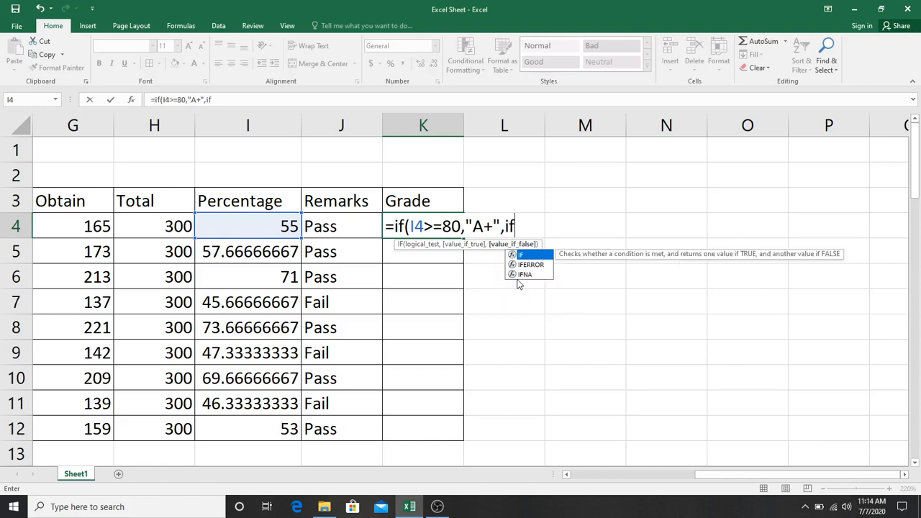
key("Return")
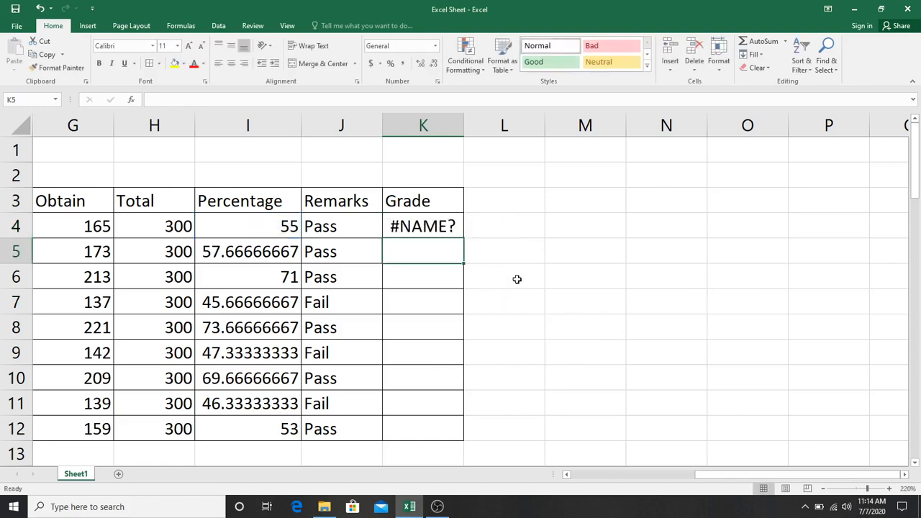
type("9")
key("Escape")
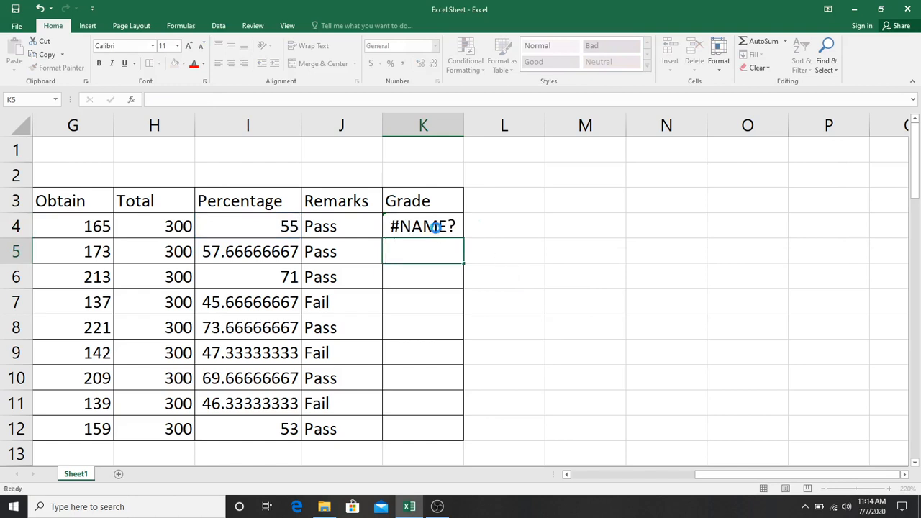
double_click(437, 226)
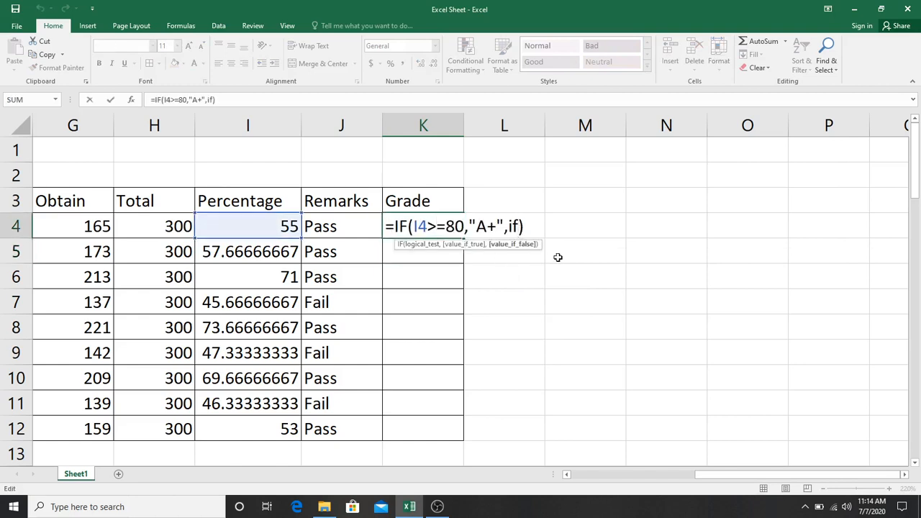
key("BackSpace")
Give the second nested IF in K4's formula the test I4>=70 and the result "A"
type(",if(")
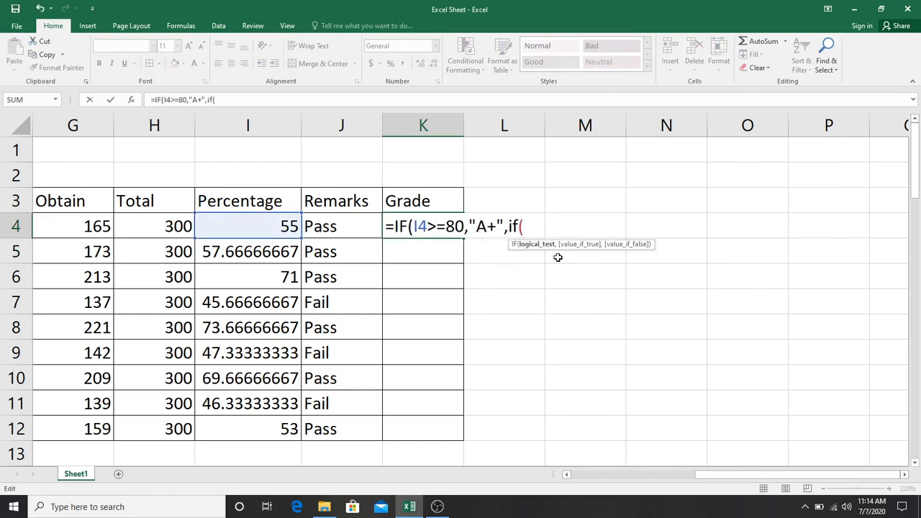
left_click(281, 227)
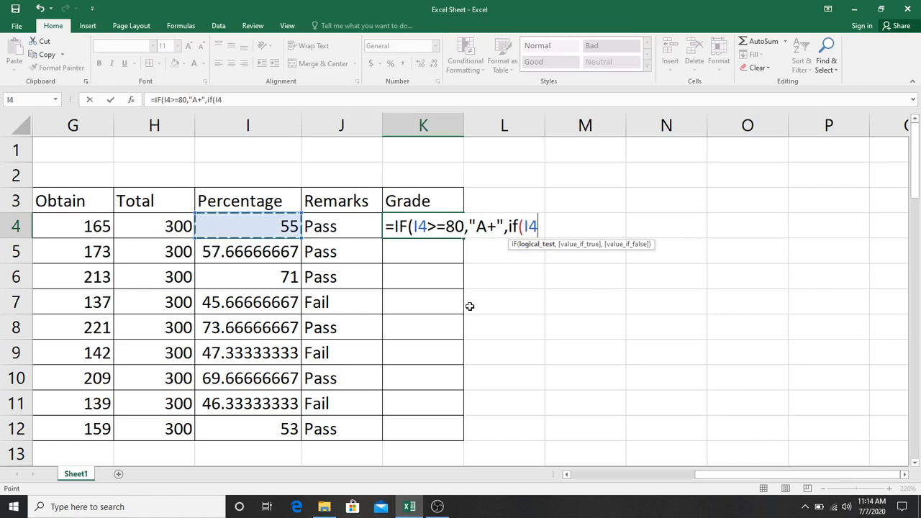
type(">=")
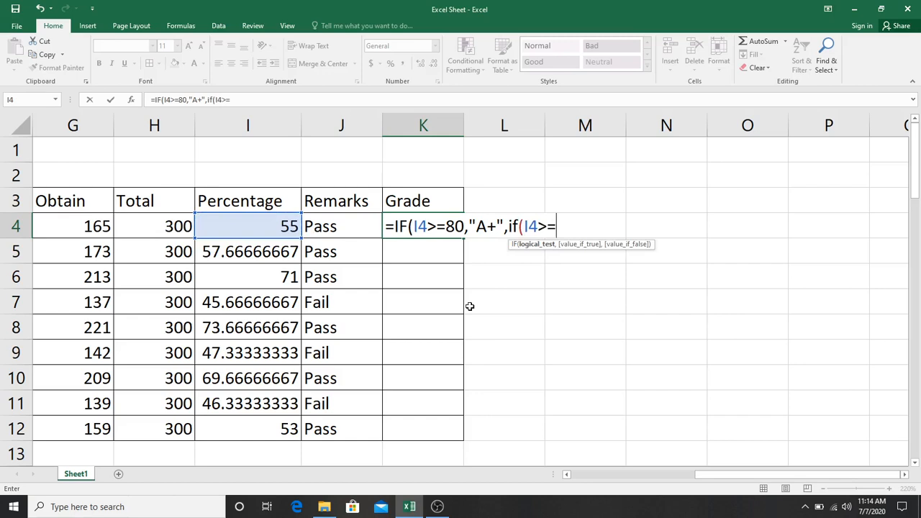
type("70,")
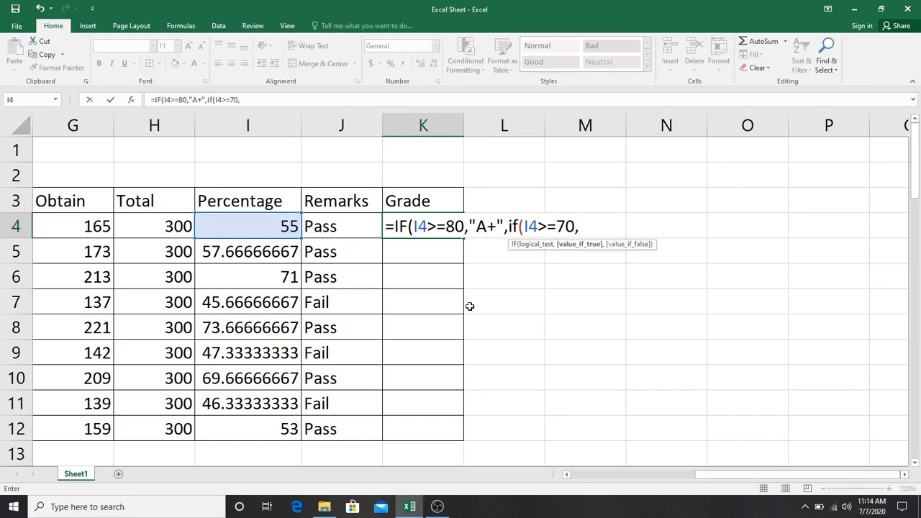
type("\"A\",")
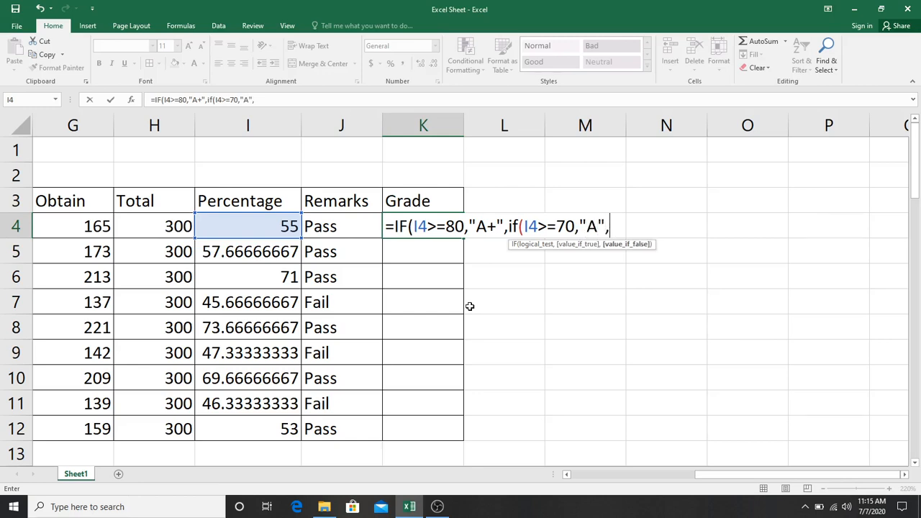
Nest a third IF in K4's formula that tests I4>=60 and returns "B"
type("if(")
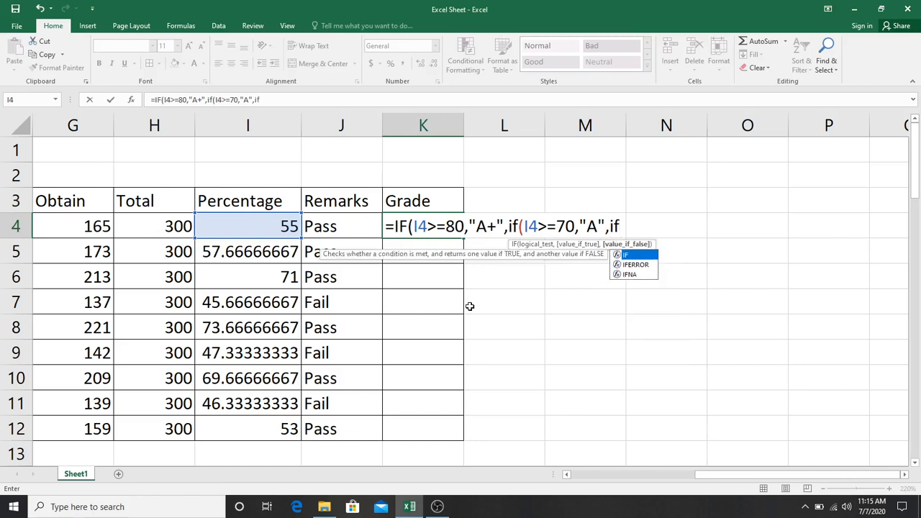
left_click(282, 229)
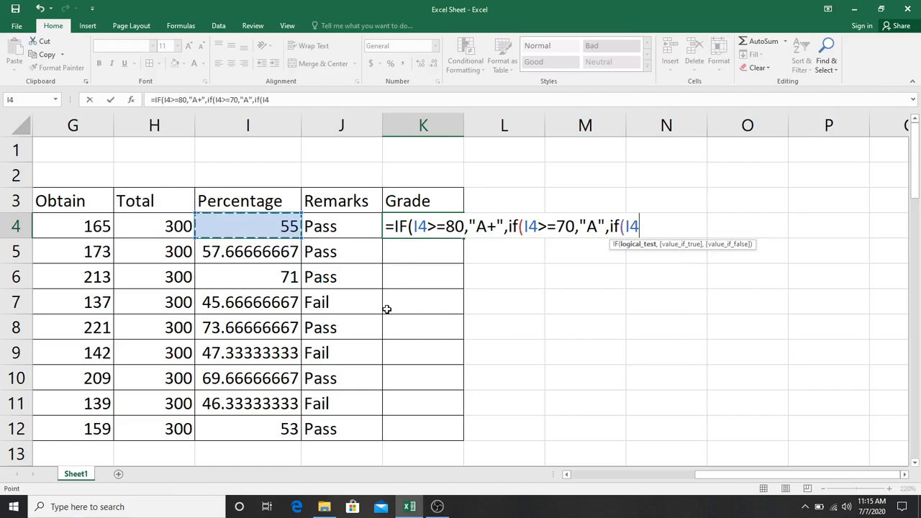
type(">=60")
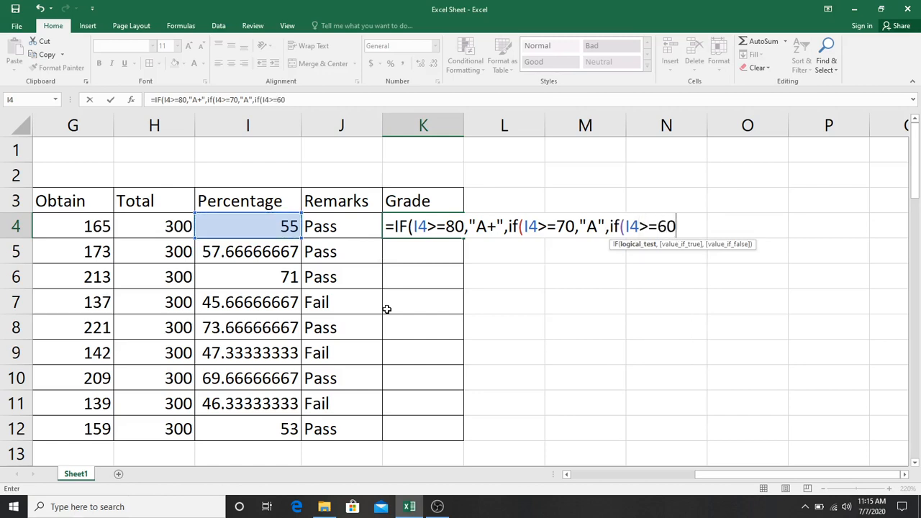
type(",\"")
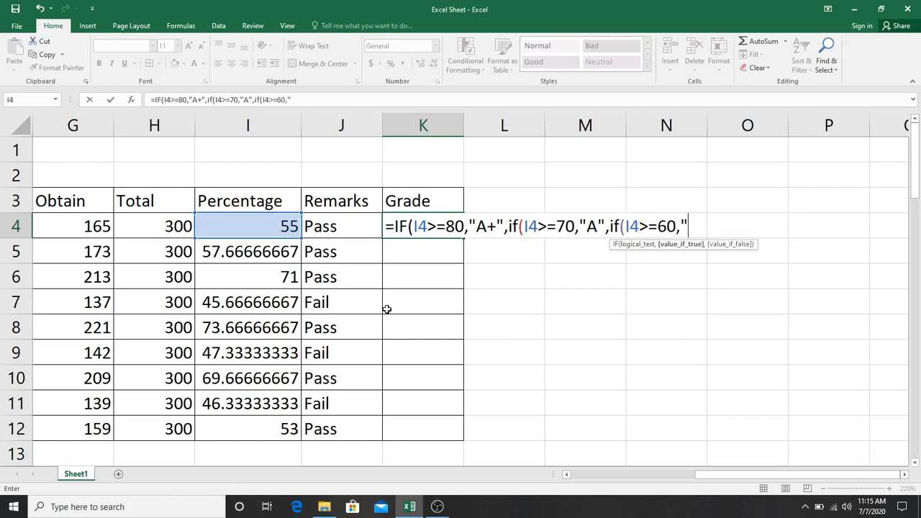
type("B\"")
type(",")
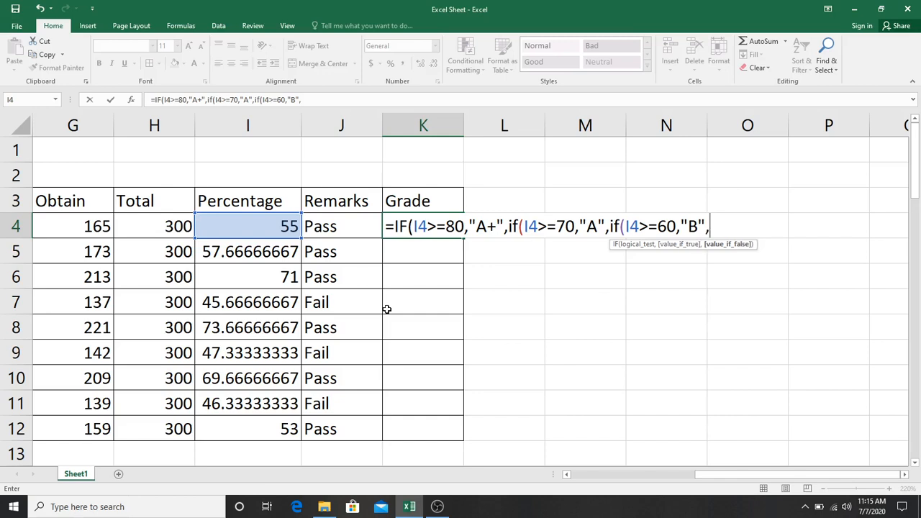
Nest a fourth IF in K4's formula that tests I4>=50 and returns "C"
type("if(")
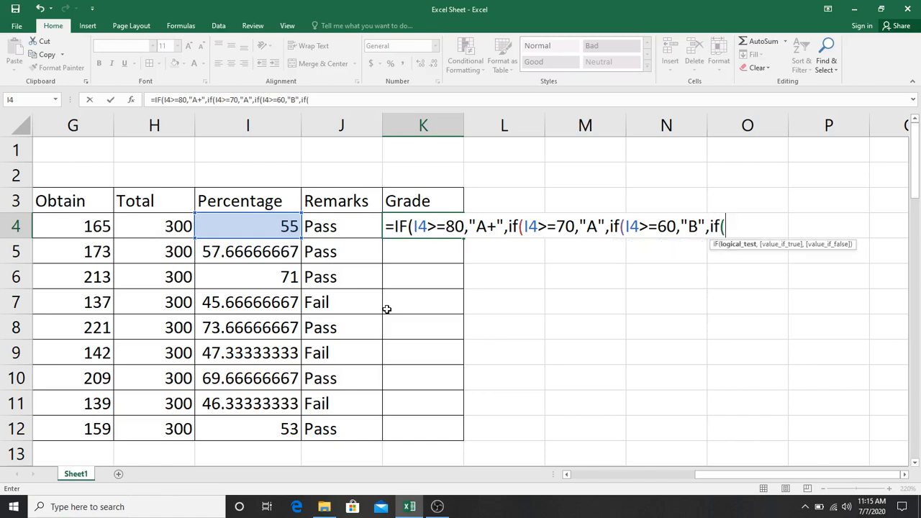
left_click(268, 232)
type(">=")
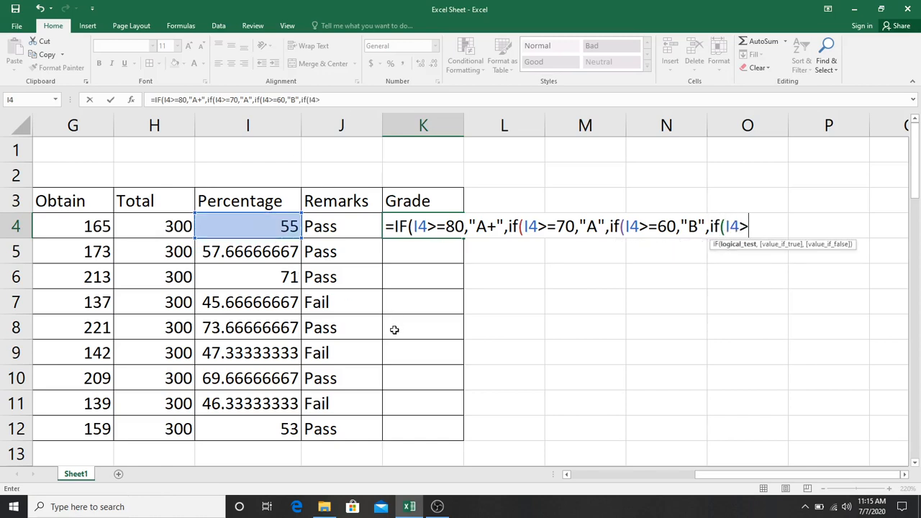
type("50,\"C\"")
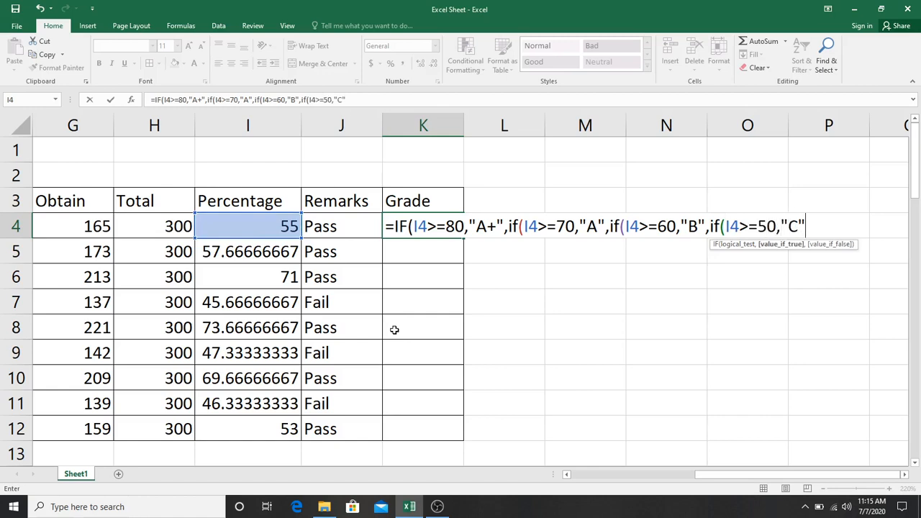
type(",")
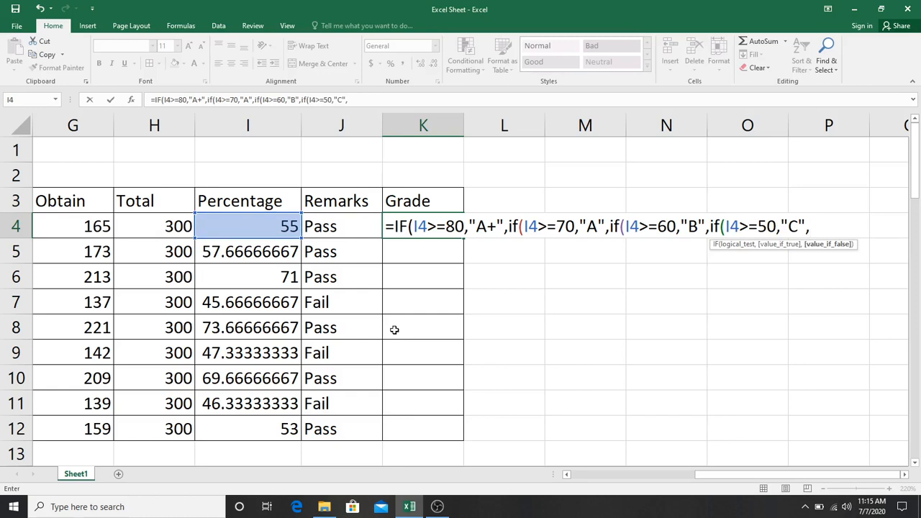
Nest a fifth IF testing I4<50 that returns "Fail", close all five brackets, and enter K4's formula
type("if(")
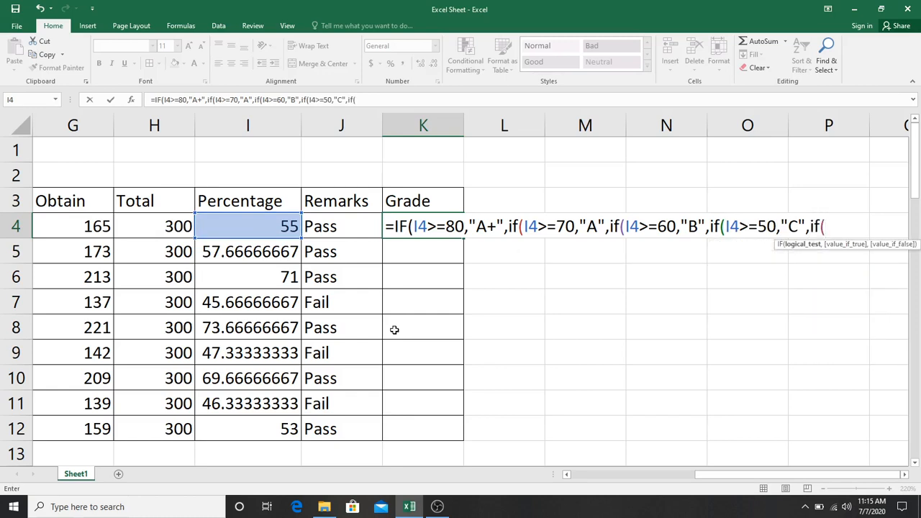
left_click(237, 226)
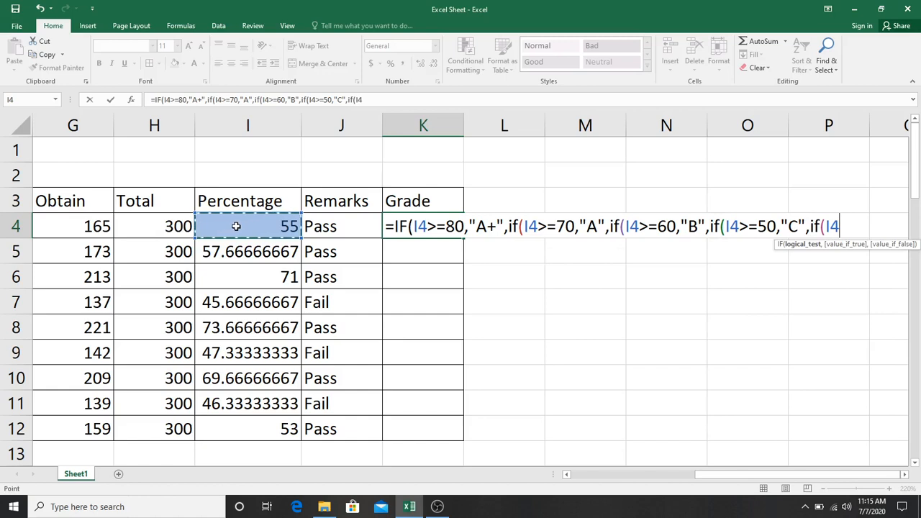
type("<=")
key("BackSpace")
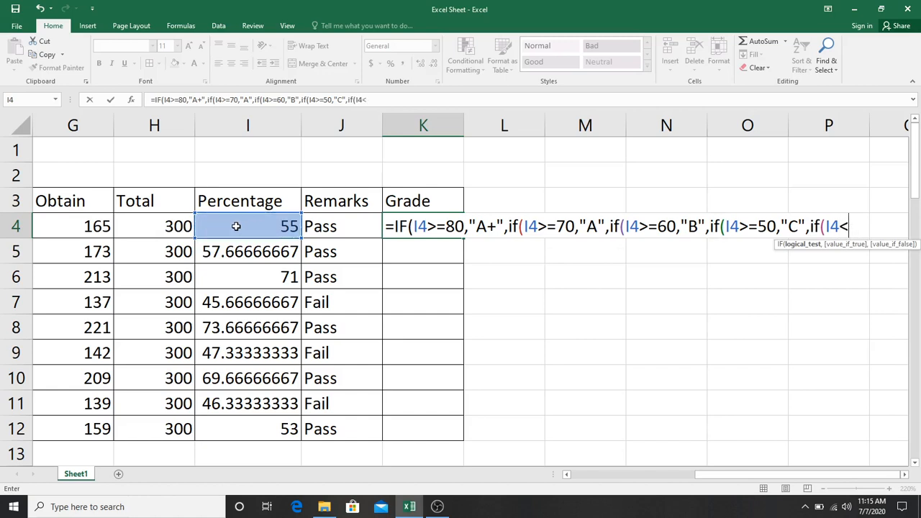
type("50")
type(",")
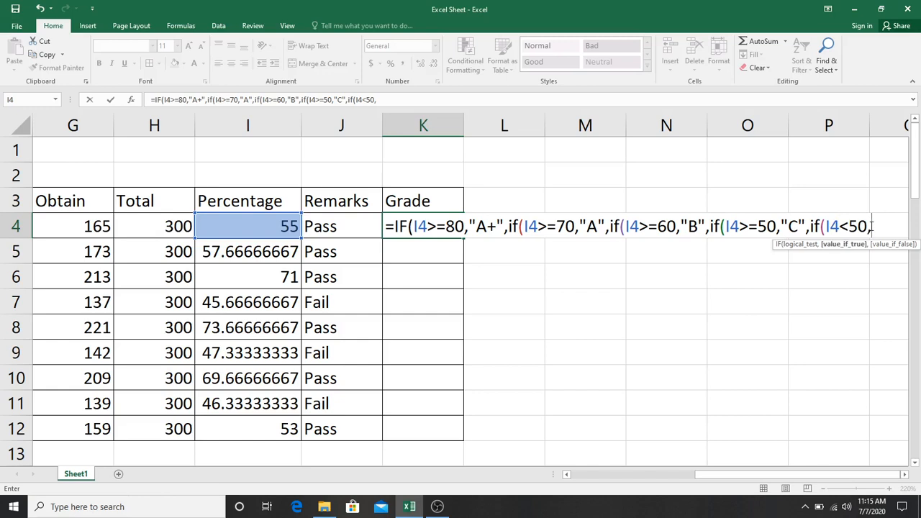
type("\"Fail\"")
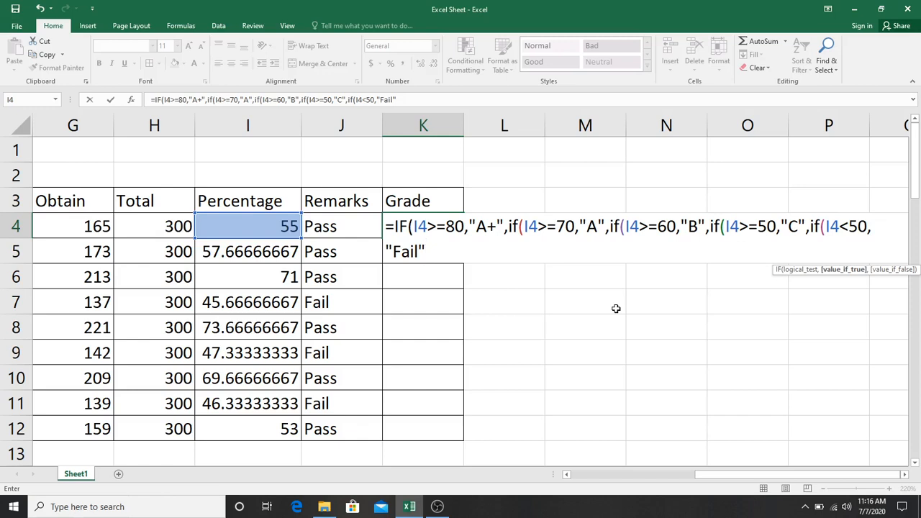
type(")))))")
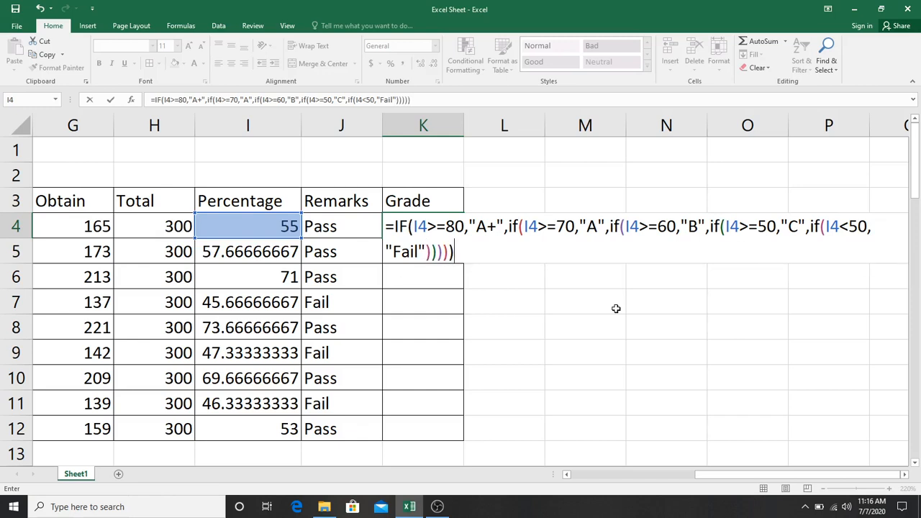
key("Return")
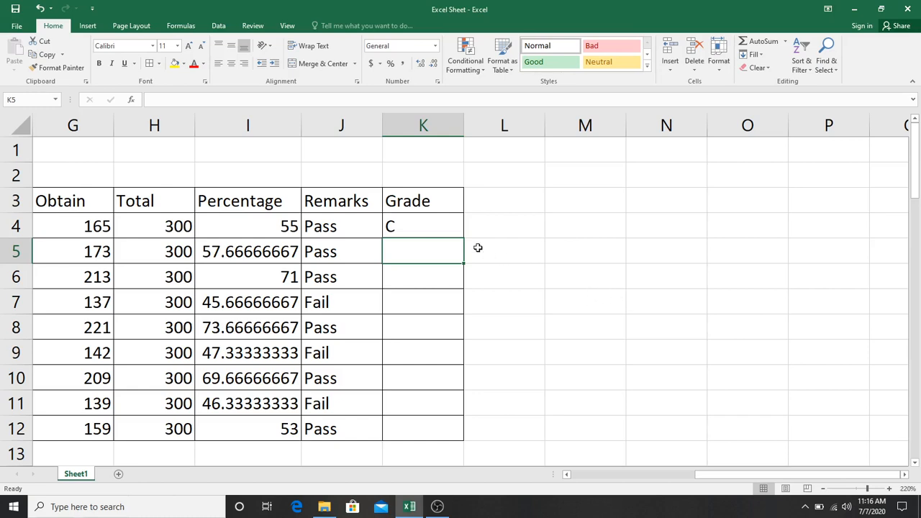
Fill the Grade formula from K4 down to K12 and check the copied results against the percentages
left_click(439, 228)
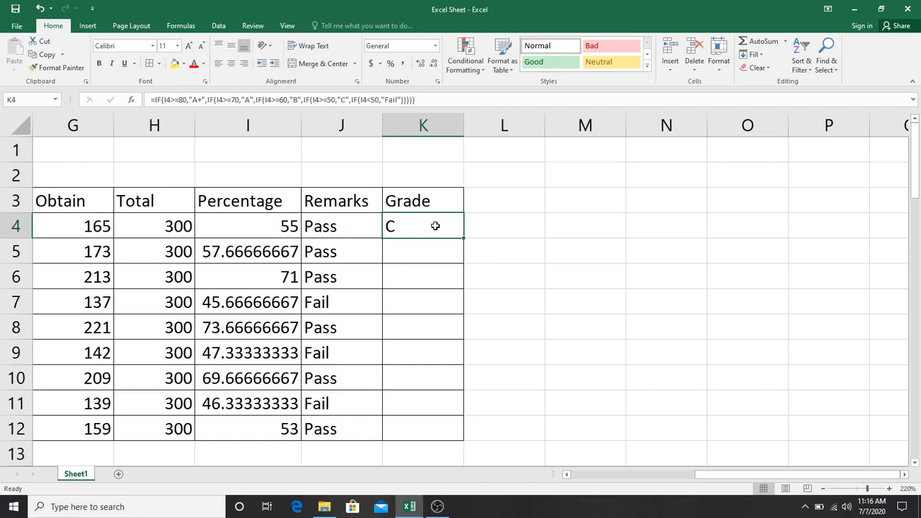
left_click_drag(463, 239, 448, 442)
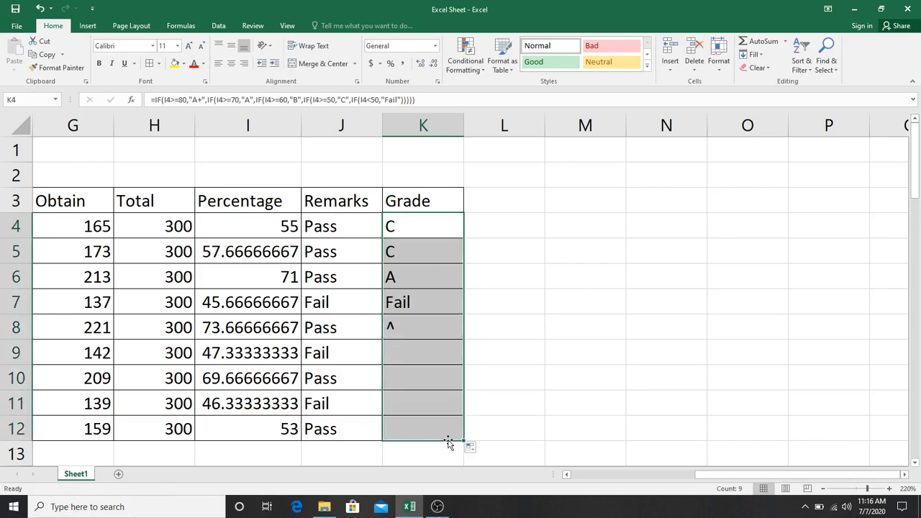
left_click(529, 310)
left_click(253, 270)
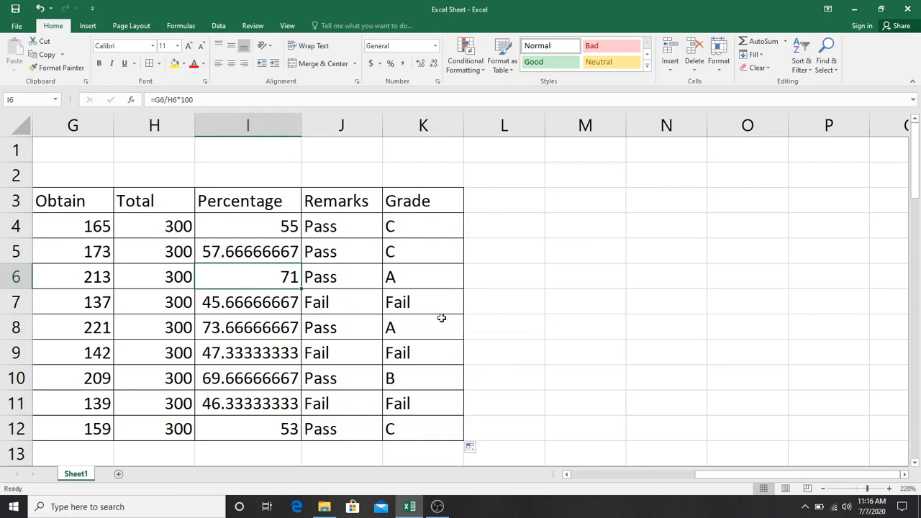
left_click(405, 253)
left_click(397, 286)
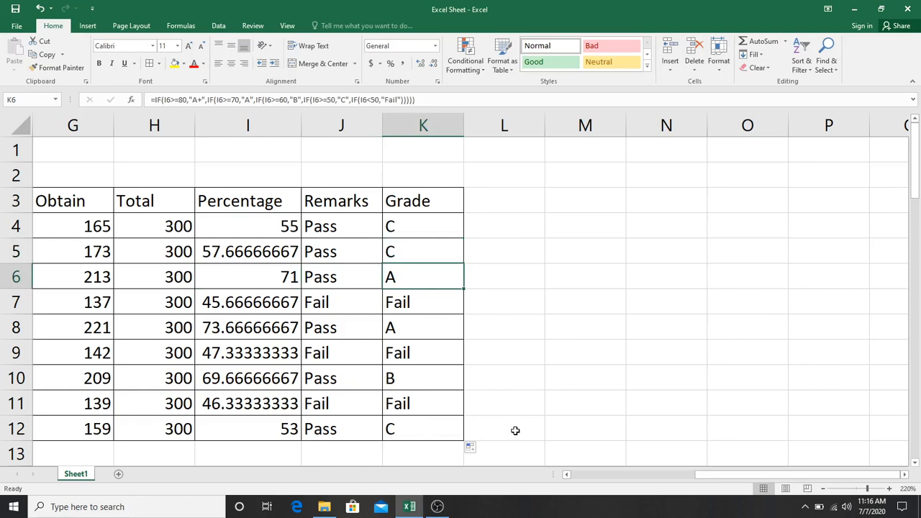
Look through the sheet's function examples and review the count, counta and countblank entries in row 15's function list
left_click_drag(690, 475, 617, 477)
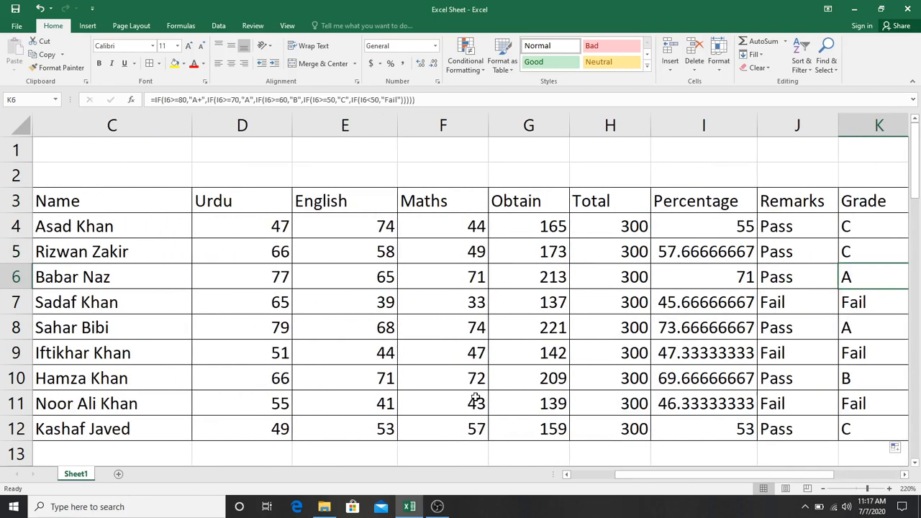
scroll(471, 394, "down", 2)
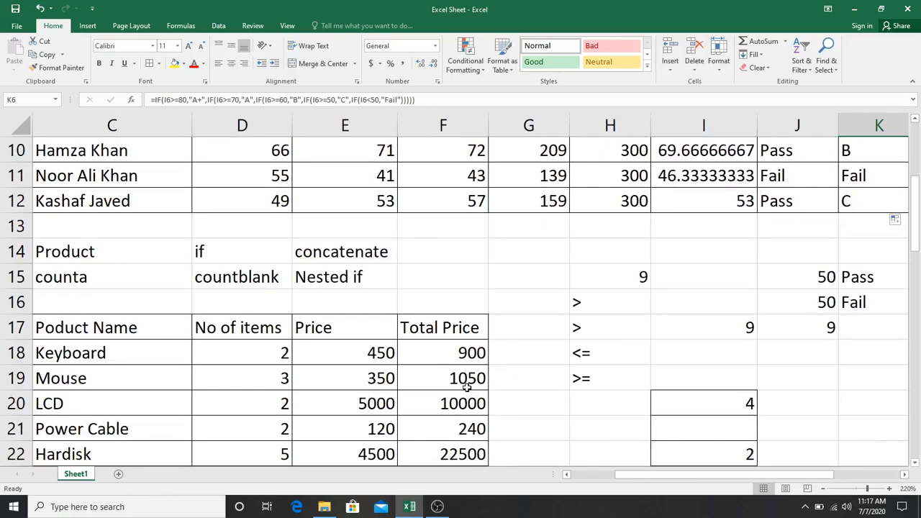
scroll(467, 387, "up", 2)
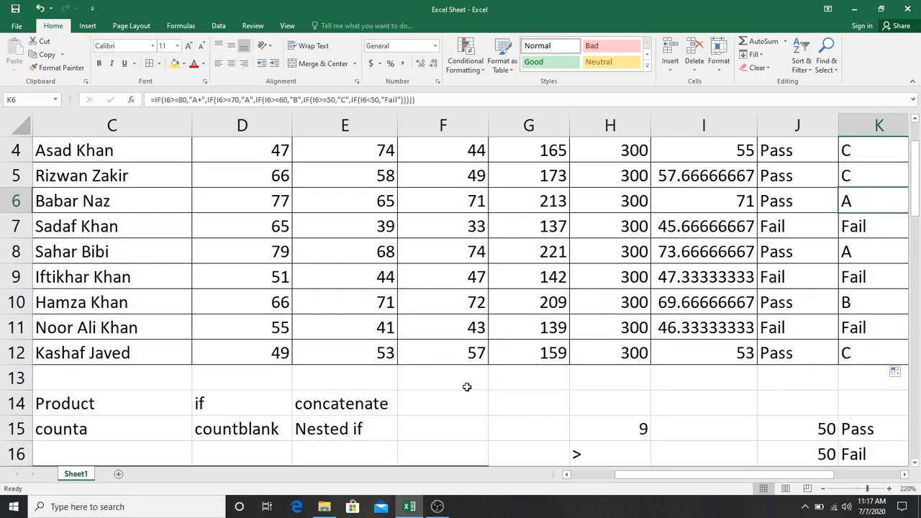
scroll(467, 388, "down", 7)
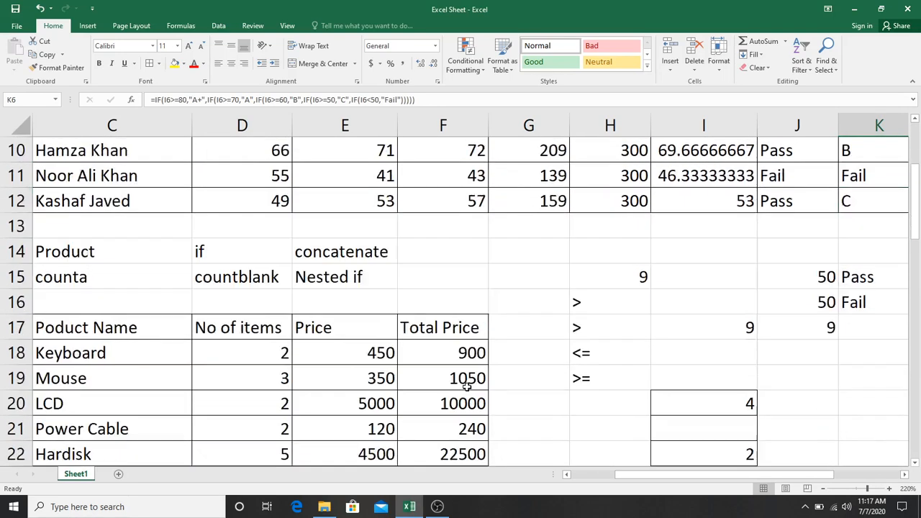
scroll(467, 387, "down", 3)
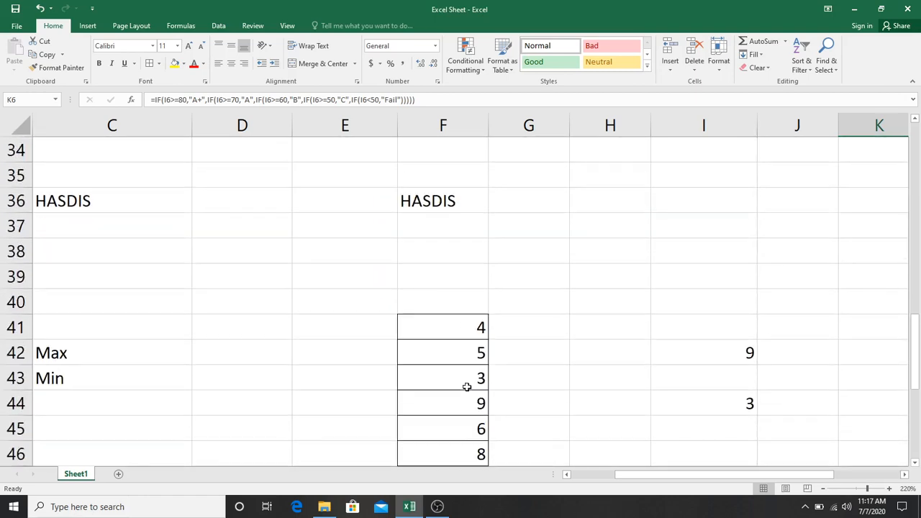
left_click_drag(635, 473, 587, 473)
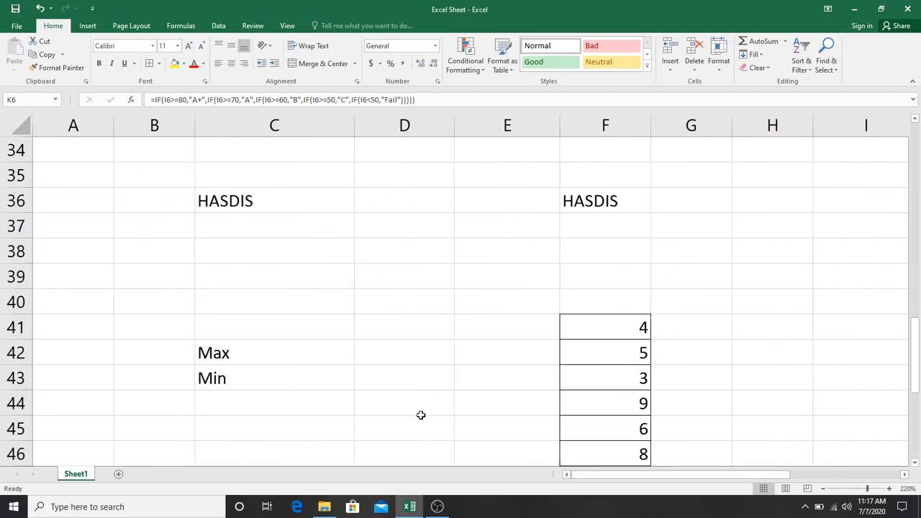
scroll(416, 412, "down", 6)
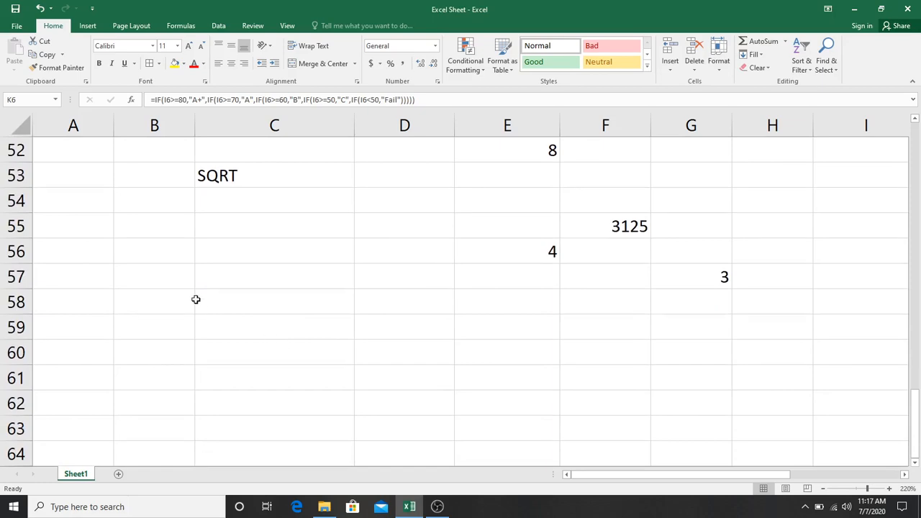
scroll(217, 392, "up", 15)
scroll(223, 399, "up", 1)
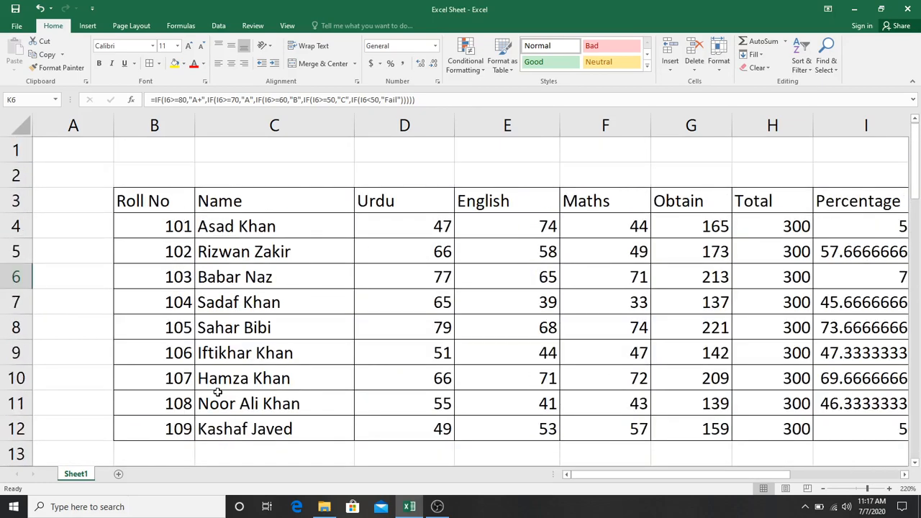
scroll(219, 402, "down", 2)
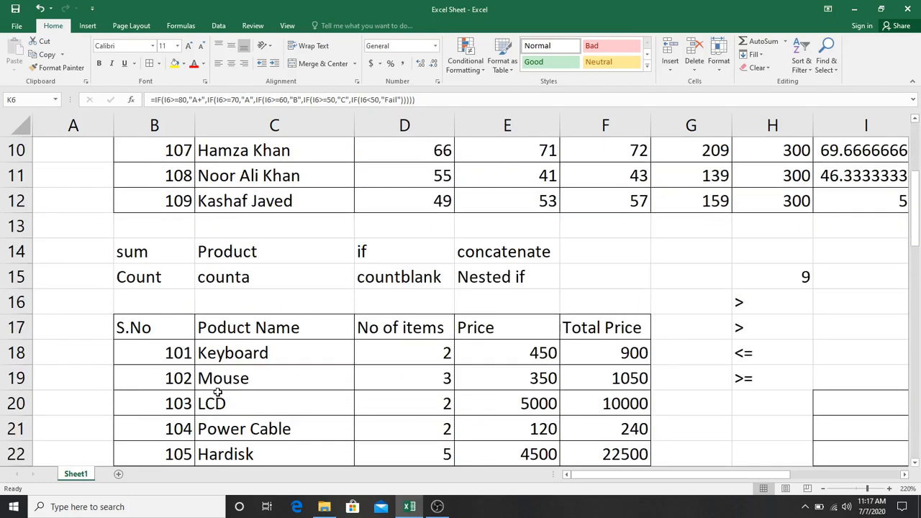
left_click(147, 276)
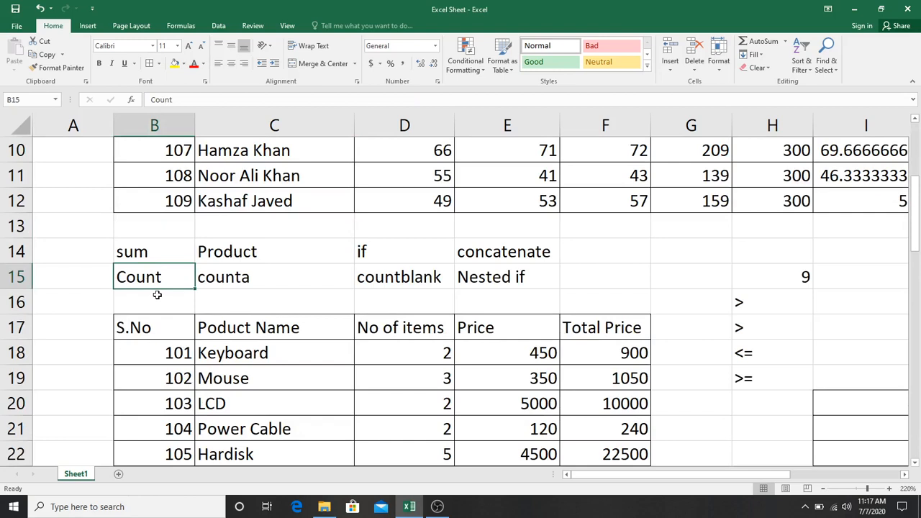
left_click(224, 280)
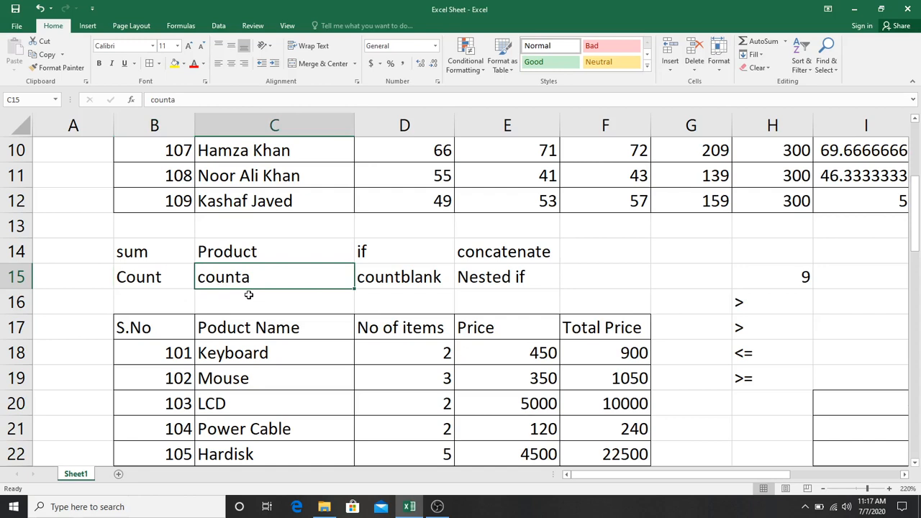
left_click(374, 279)
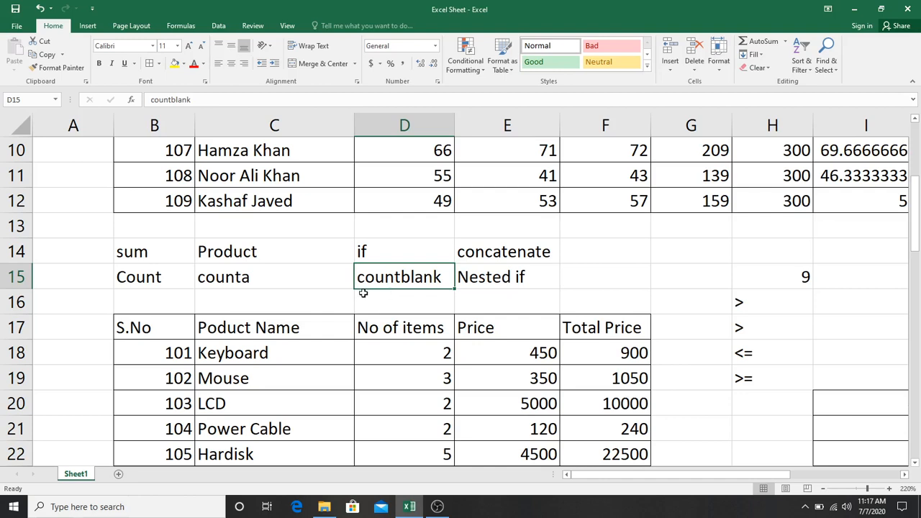
Add the label Countif to the function list in F15, beside Nested if
left_click(577, 282)
type("Countif")
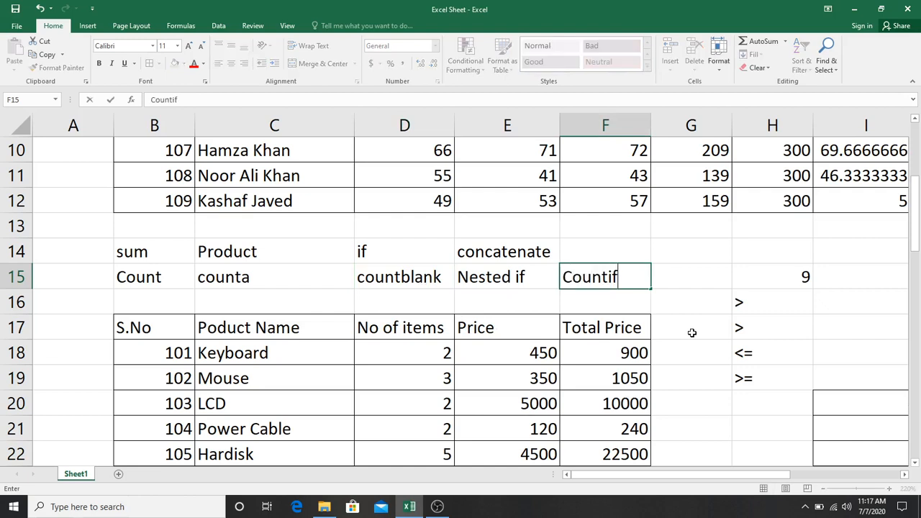
key("Return")
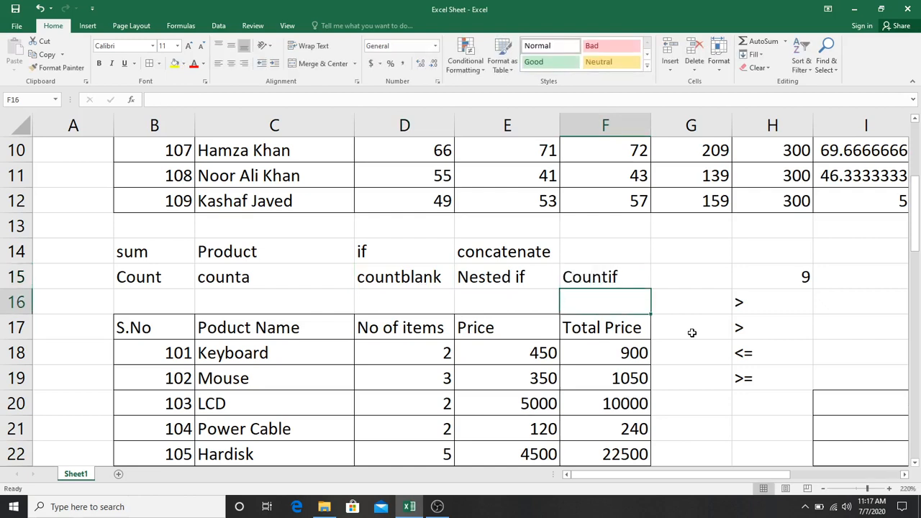
left_click(634, 275)
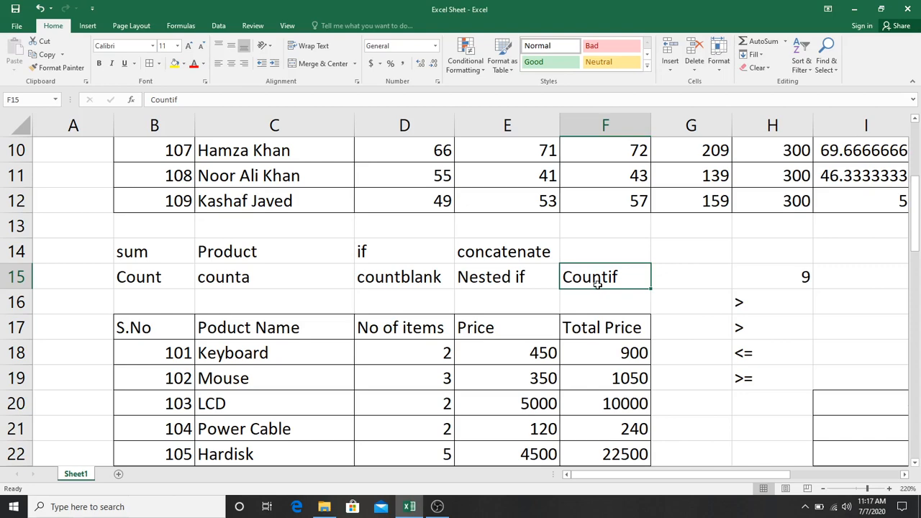
Copy the students' roll numbers and names from B3:C12 and paste them into the empty area starting at B59
scroll(598, 285, "down", 11)
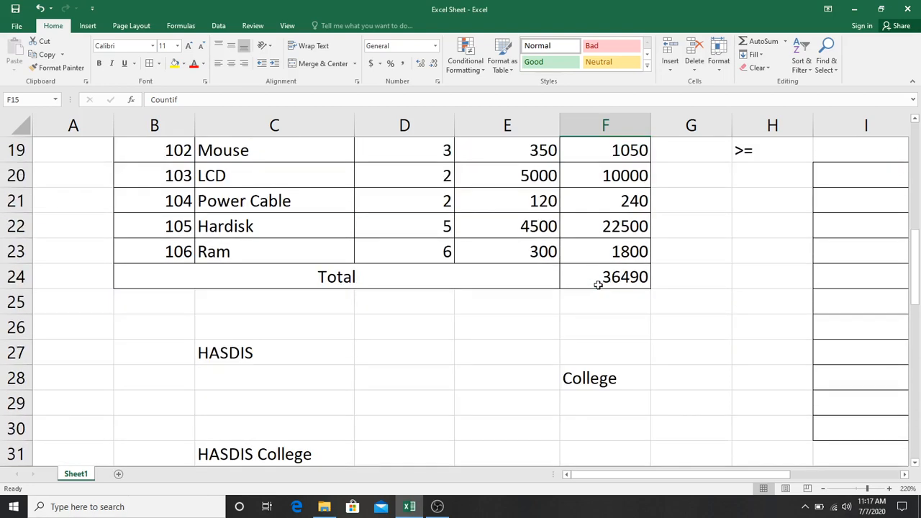
scroll(597, 285, "up", 14)
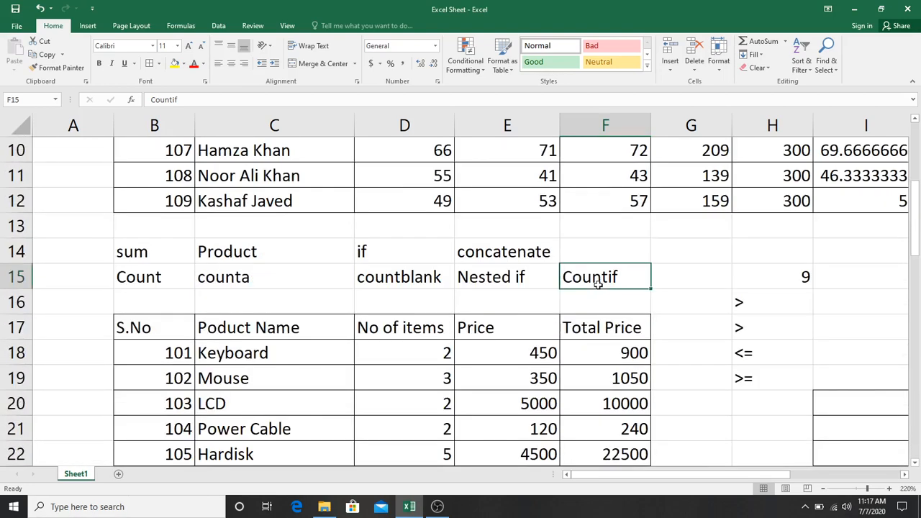
left_click_drag(154, 202, 296, 429)
key("ctrl+c")
right_click(296, 429)
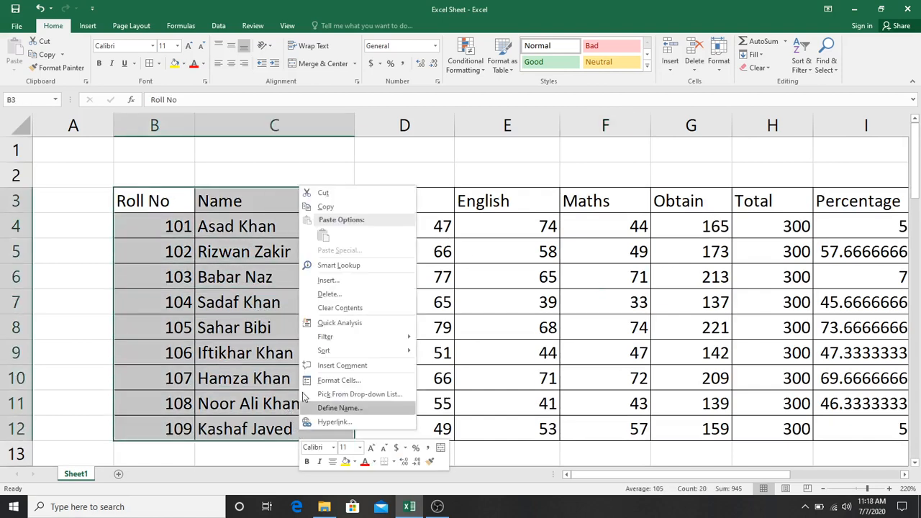
left_click(324, 210)
scroll(177, 329, "down", 16)
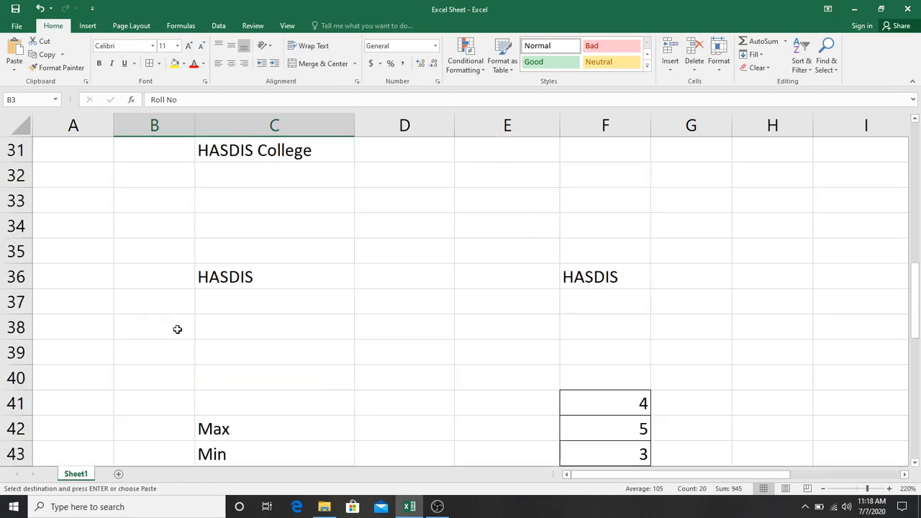
left_click(180, 253)
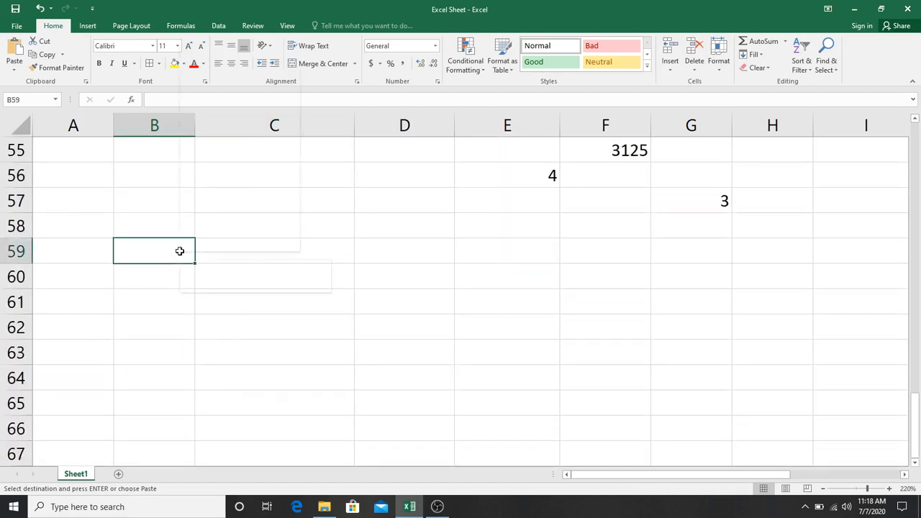
right_click(181, 252)
key("Escape")
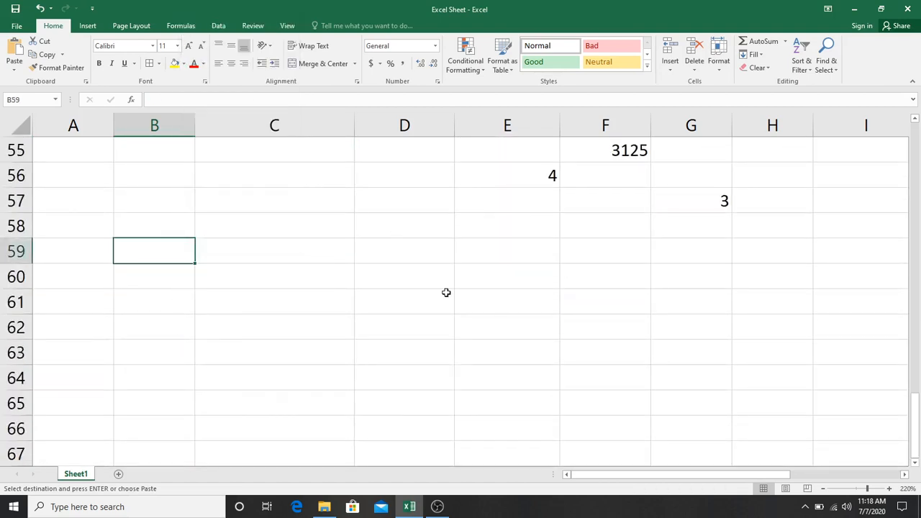
key("ctrl+v")
Apply all borders to the blank cells D59:I67 beside the pasted roll numbers and names
left_click(407, 300)
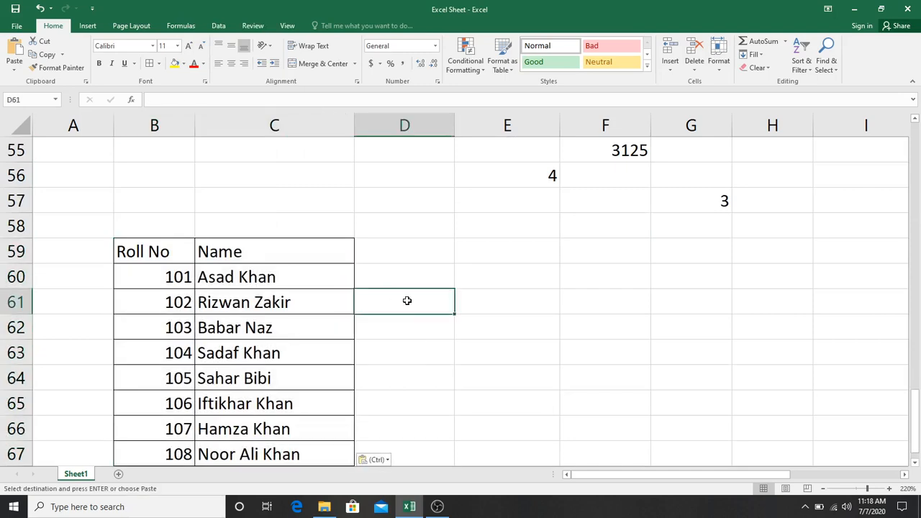
scroll(407, 299, "down", 2)
scroll(407, 299, "up", 2)
left_click_drag(364, 251, 826, 454)
left_click(149, 64)
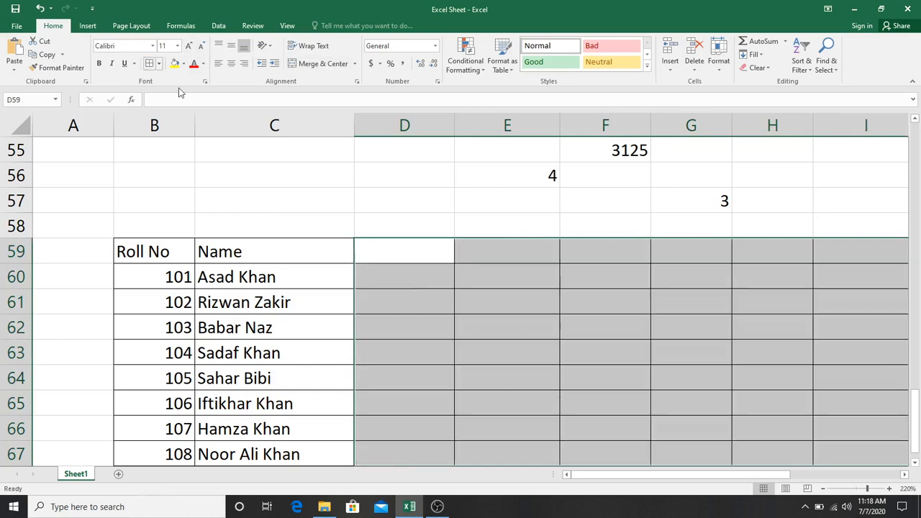
left_click(412, 309)
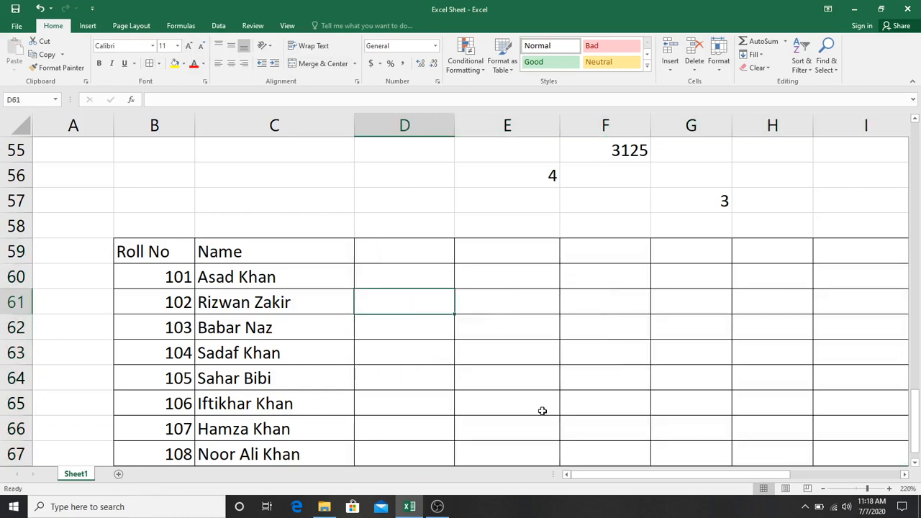
Enter the day headings 1, 2 and 3 in D59, E59 and F59 of the new table
left_click(905, 474)
left_click(329, 247)
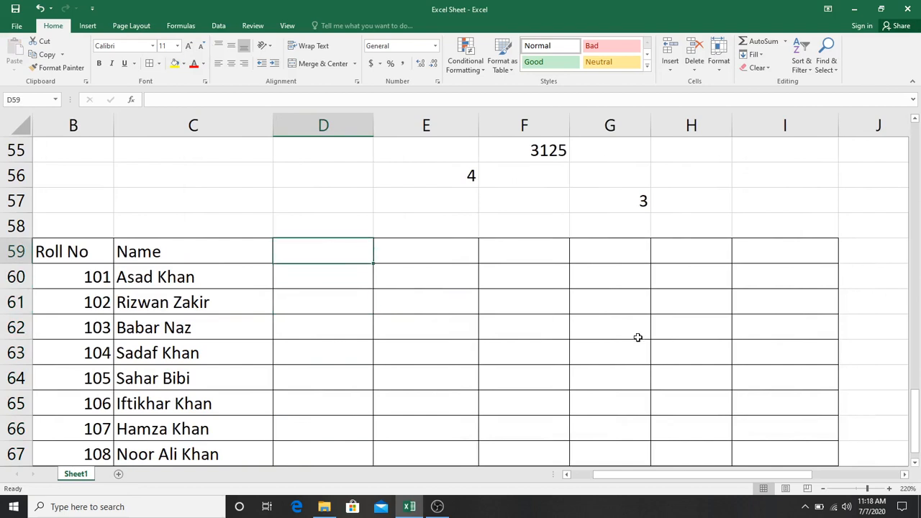
type("1")
key("Tab")
type("2")
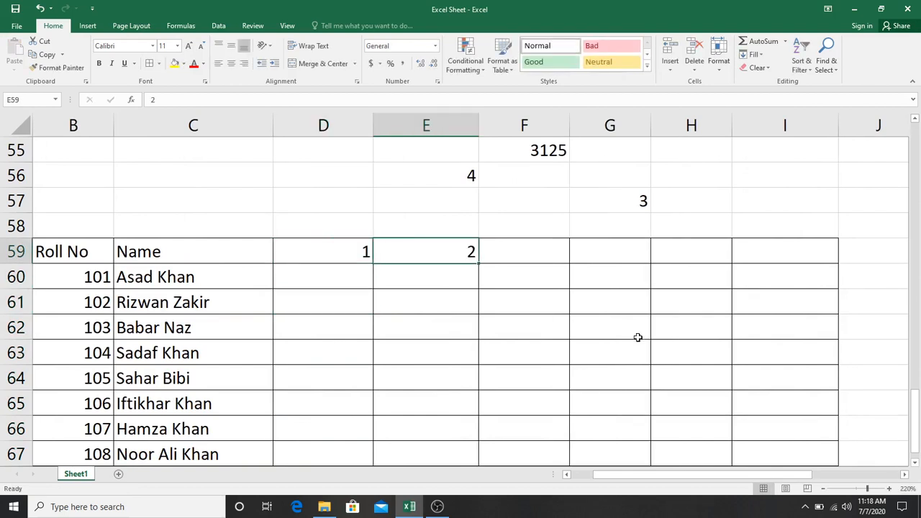
key("Tab")
type("3")
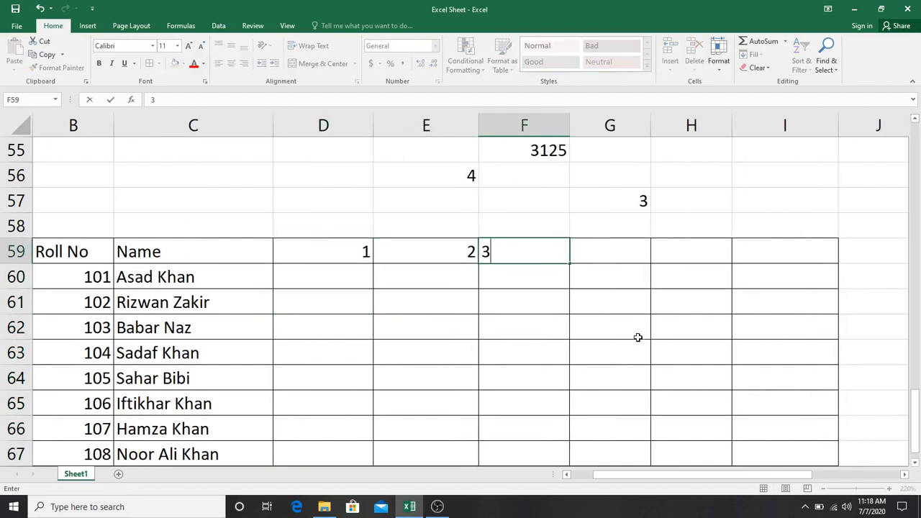
key("Tab")
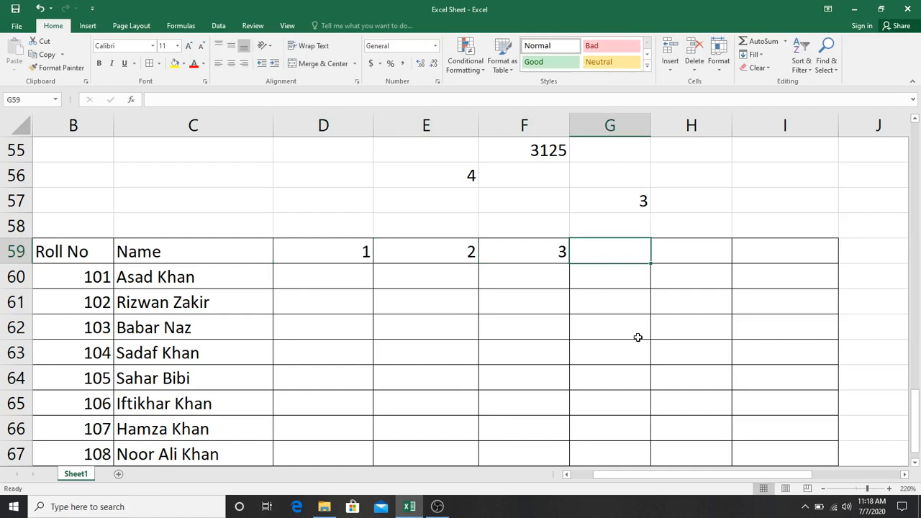
Add the headings Present, Absent and Leave in G59, H59 and I59
type("Present")
key("Tab")
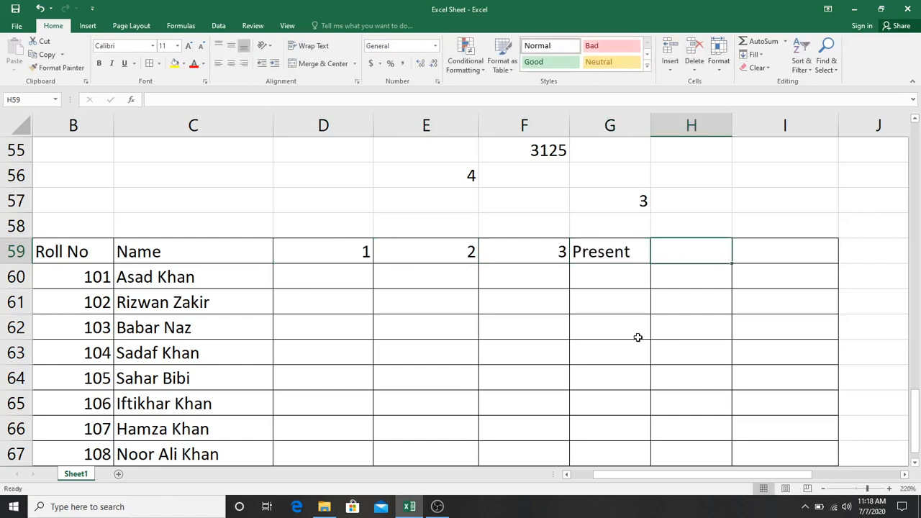
type("Absent")
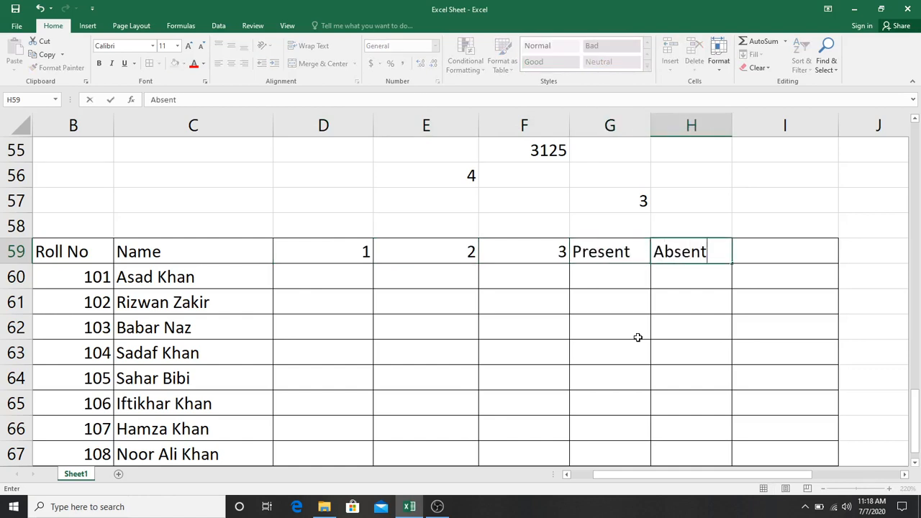
key("Tab")
type("Leave")
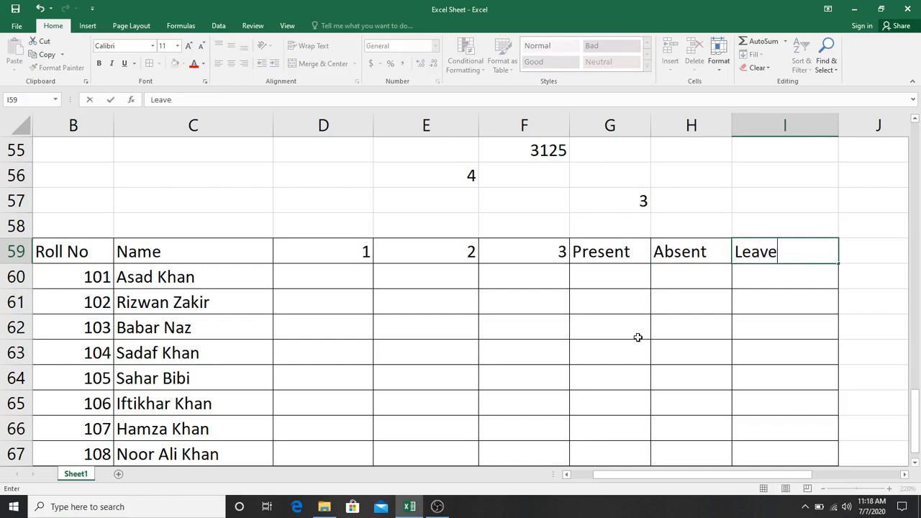
Enter the first student's attendance in D60:F60 as p, a, a
left_click(360, 278)
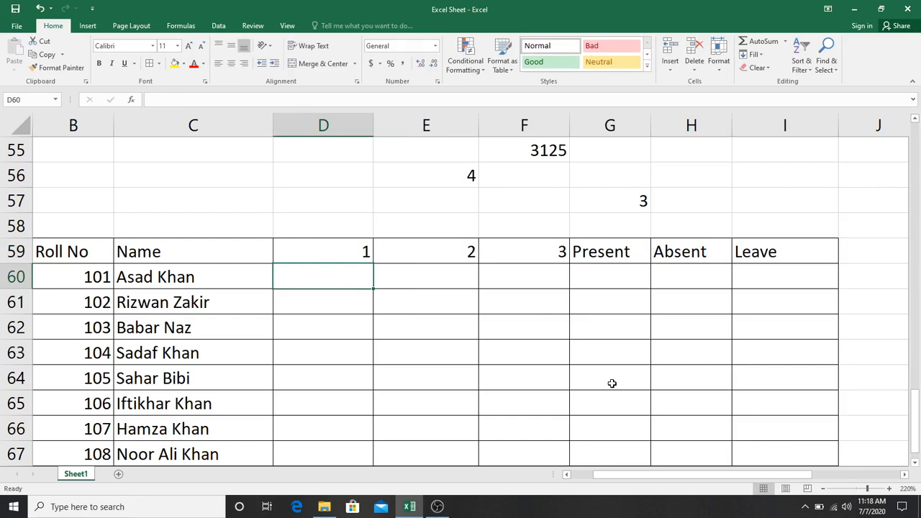
type("p")
key("Tab")
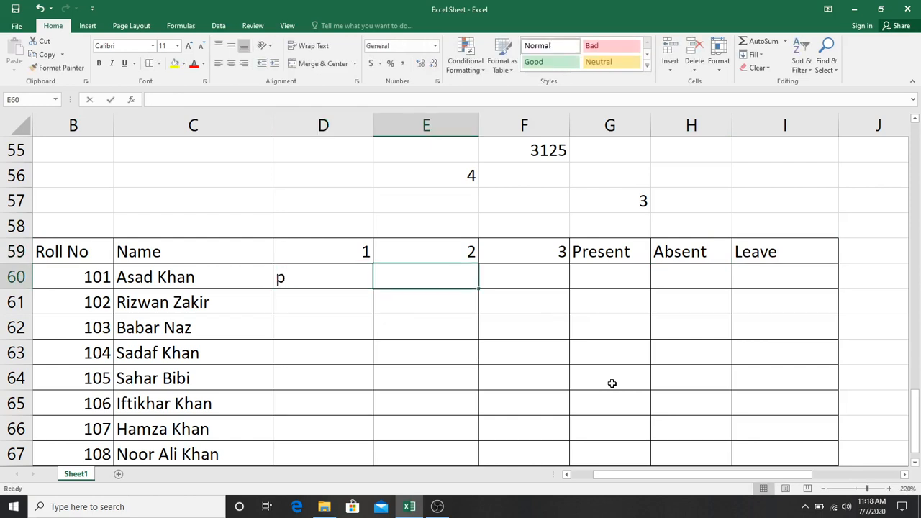
type("a")
key("Tab")
type("a")
key("Return")
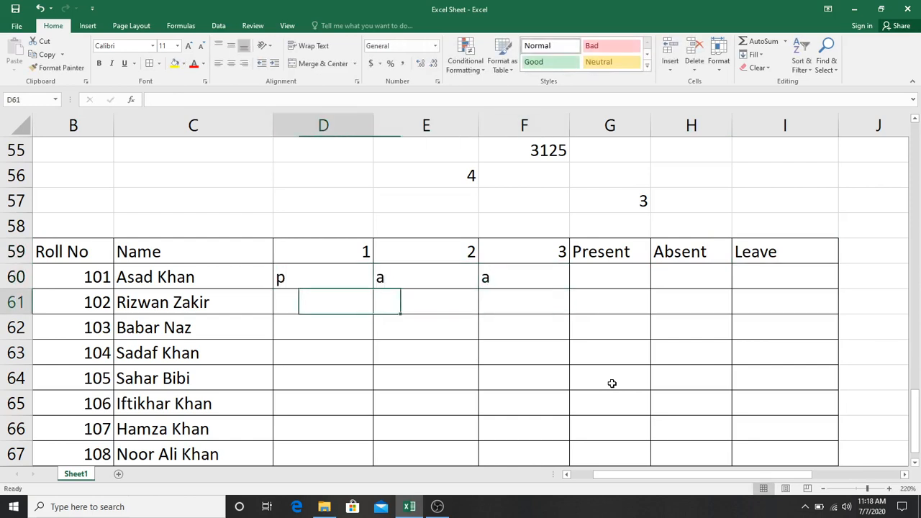
Enter the second student's attendance in D61:F61 as a, l, a
type("a")
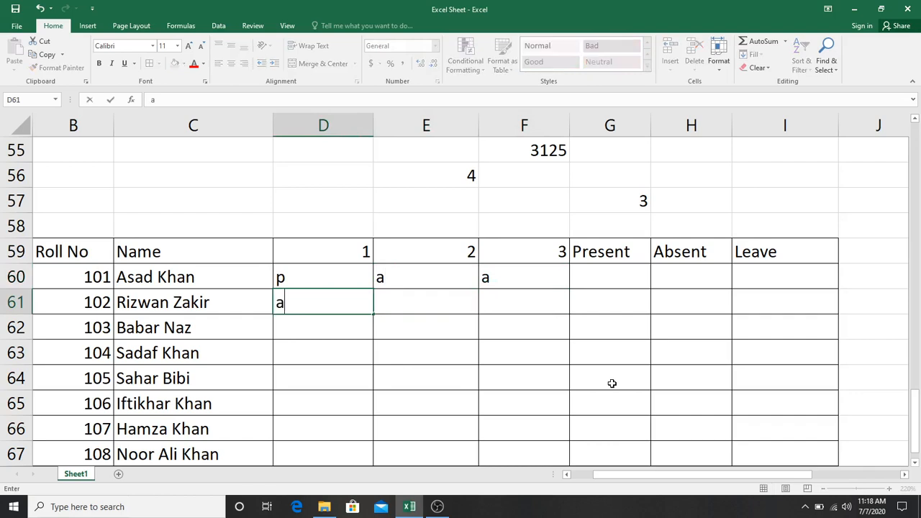
key("Tab")
type("l")
key("Tab")
type("a")
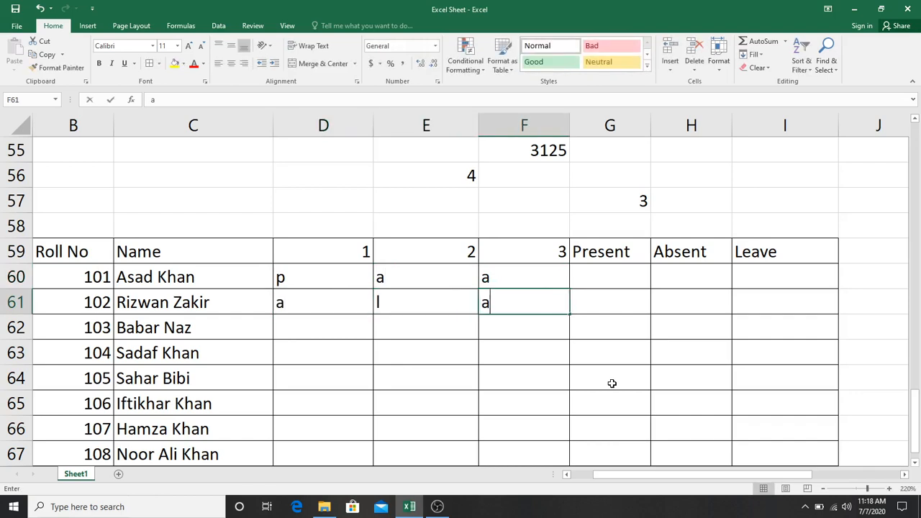
key("Down")
Enter the third student's attendance in D62:F62 as p, p, a
key("Left")
key("Left")
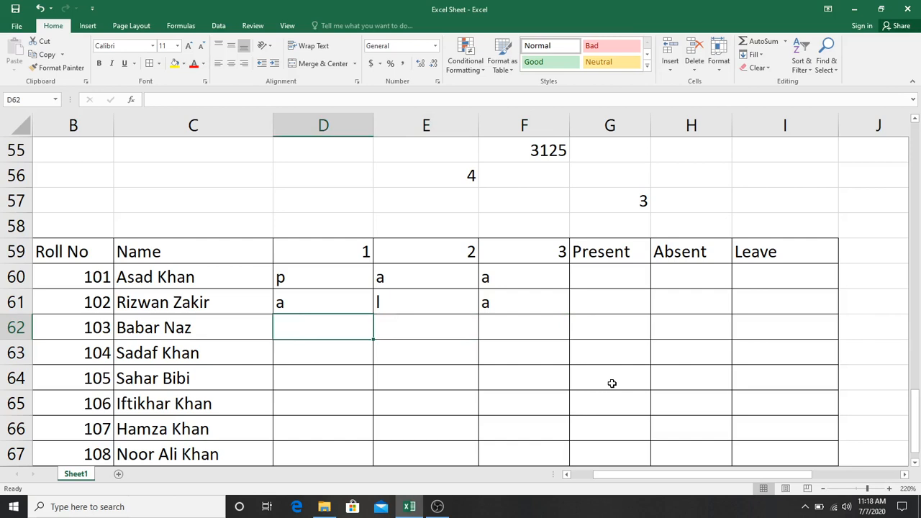
type("p")
key("Tab")
type("p")
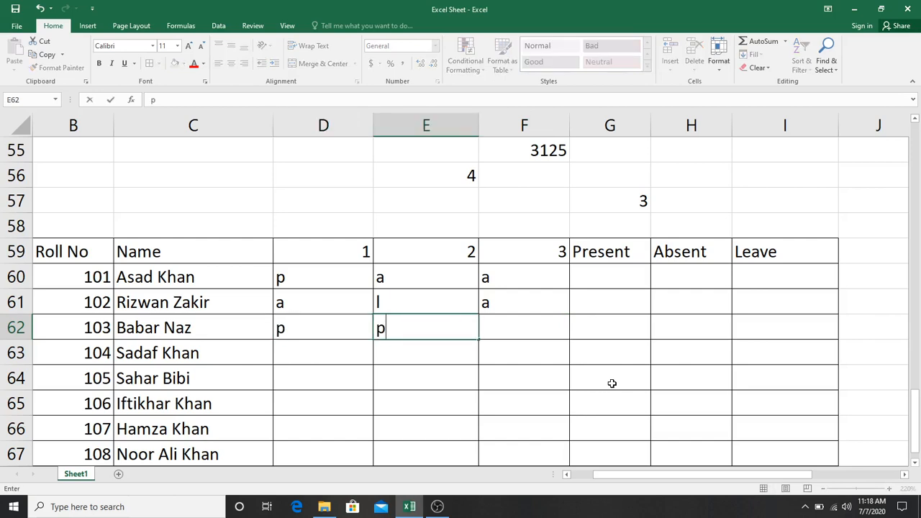
key("Tab")
type("a")
key("Return")
Enter the fourth student's attendance in D63:F63 as p, l, l
key("Left")
key("Left")
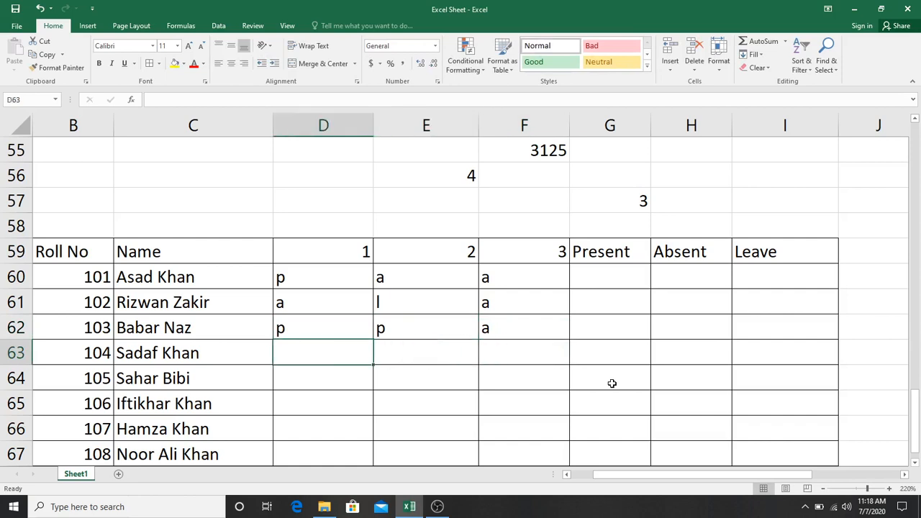
type("p")
key("Tab")
type("l")
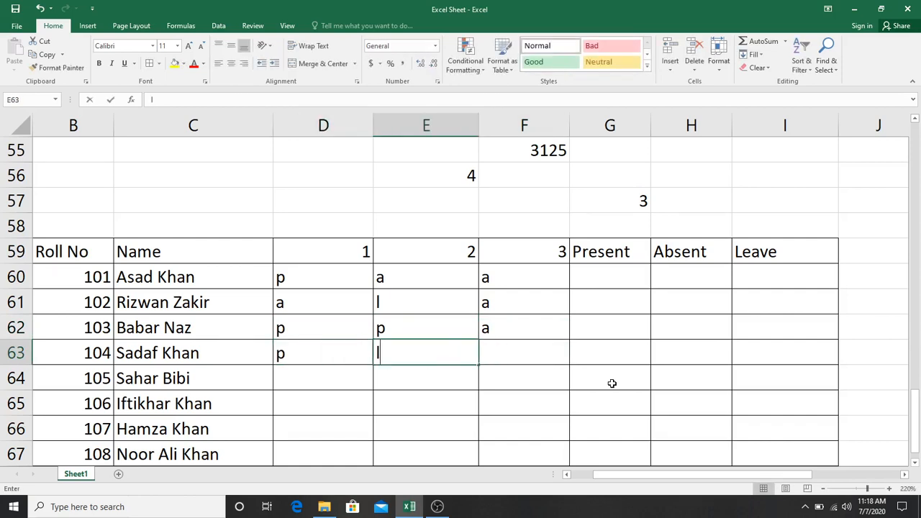
key("Tab")
type("l")
key("Return")
Enter the fifth student's attendance in D64:F64 as a, a, p
key("Left")
key("Left")
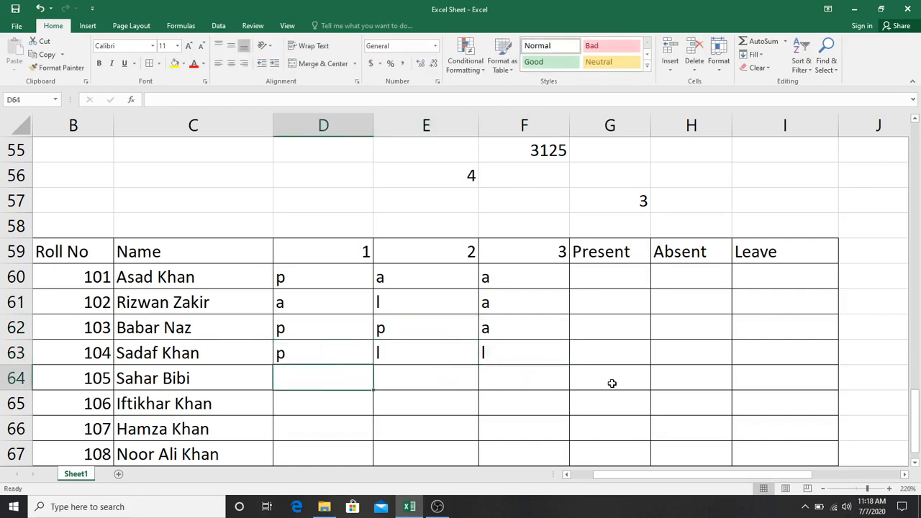
type("a")
key("Tab")
type("a")
key("Tab")
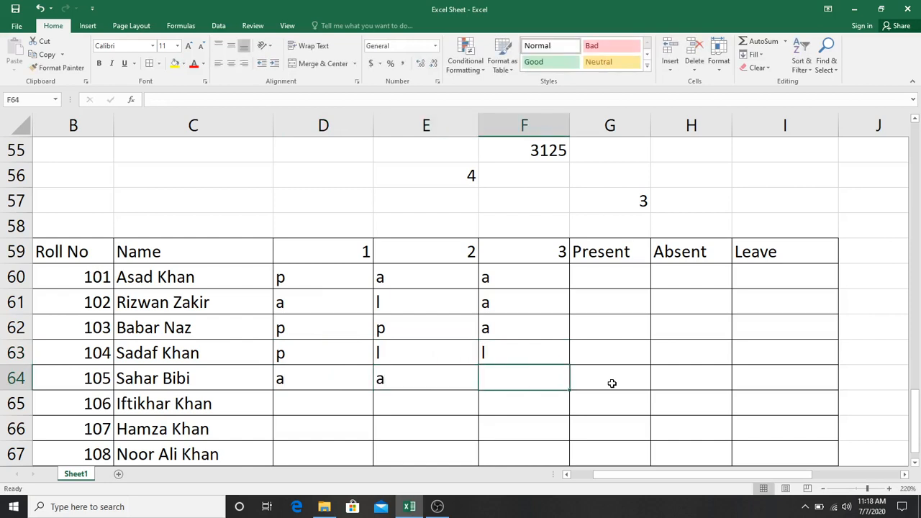
type("p")
key("Return")
Enter the sixth student's attendance in D65:F65 as p, a, a
key("Left")
key("Left")
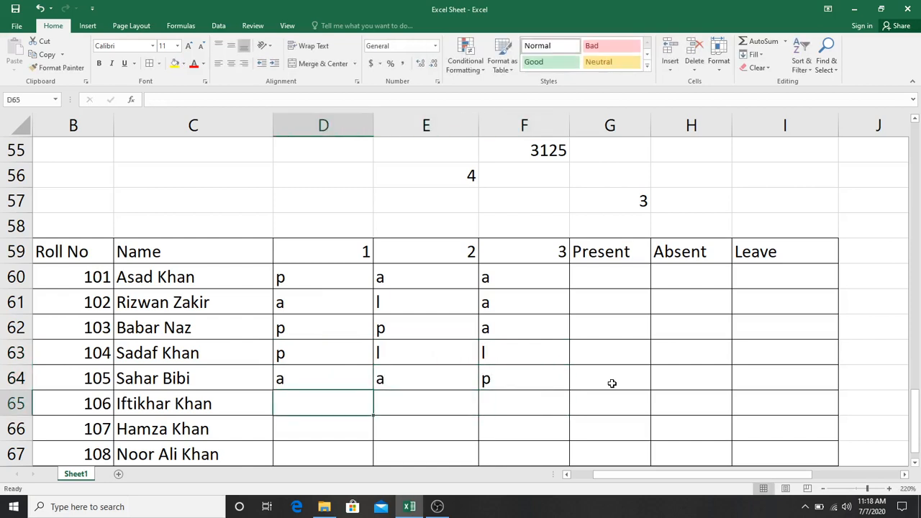
type("p")
key("Tab")
type("a")
key("Tab")
type("a")
key("Tab")
key("Return")
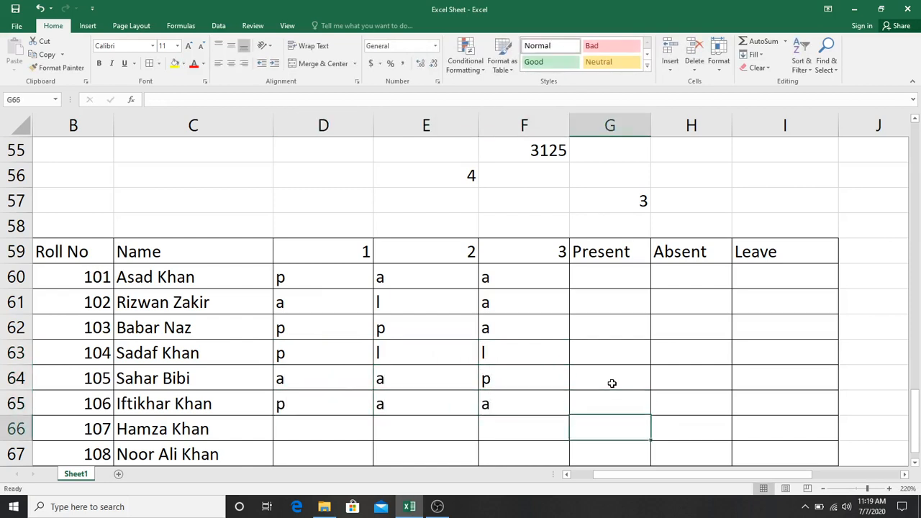
Enter the seventh student's attendance in D66:F66 as p, a, p
key("Left")
key("Left")
key("Left")
key("Left")
key("Right")
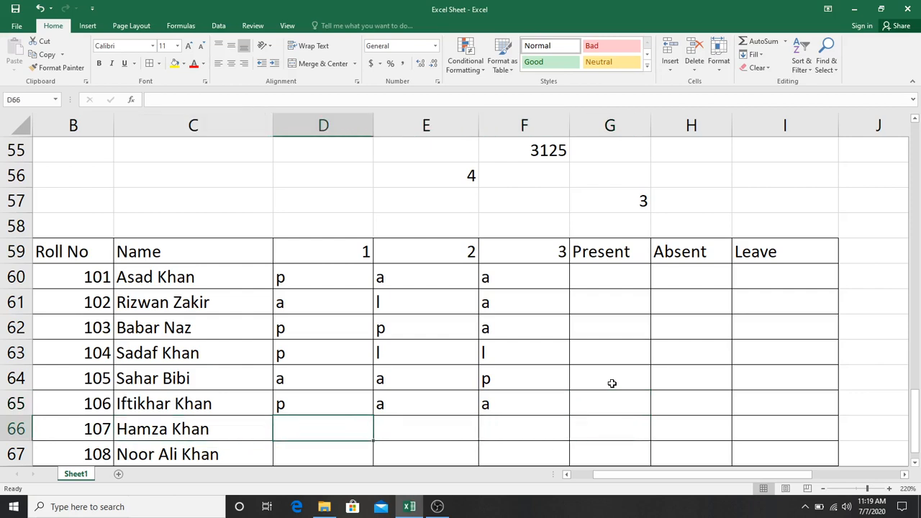
type("p")
key("Tab")
type("a")
key("Tab")
type("p")
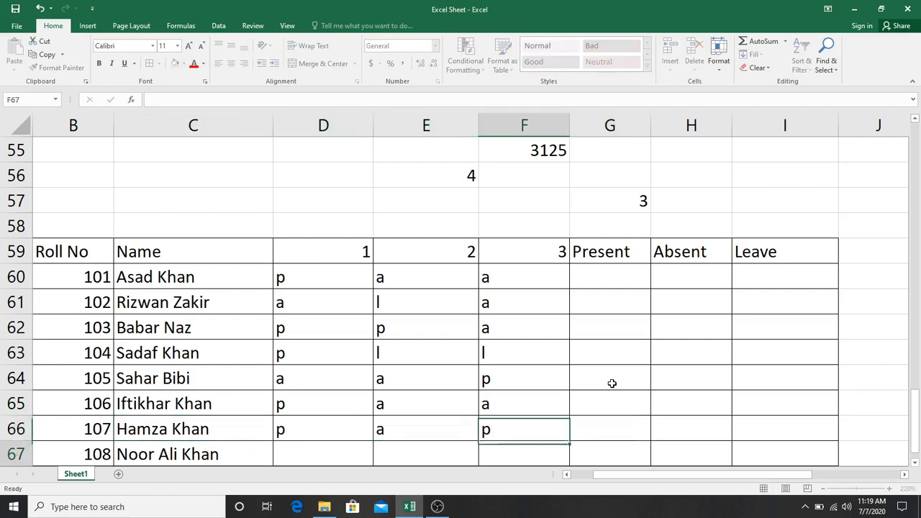
key("Return")
Enter the eighth student's attendance in D67:F67 as p, l, a
type("p")
key("Tab")
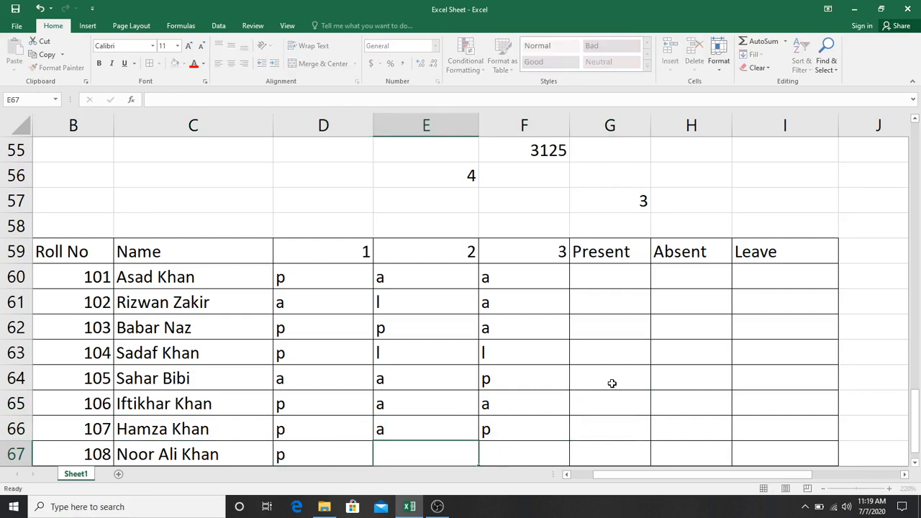
type("l")
key("Tab")
type("a")
key("Tab")
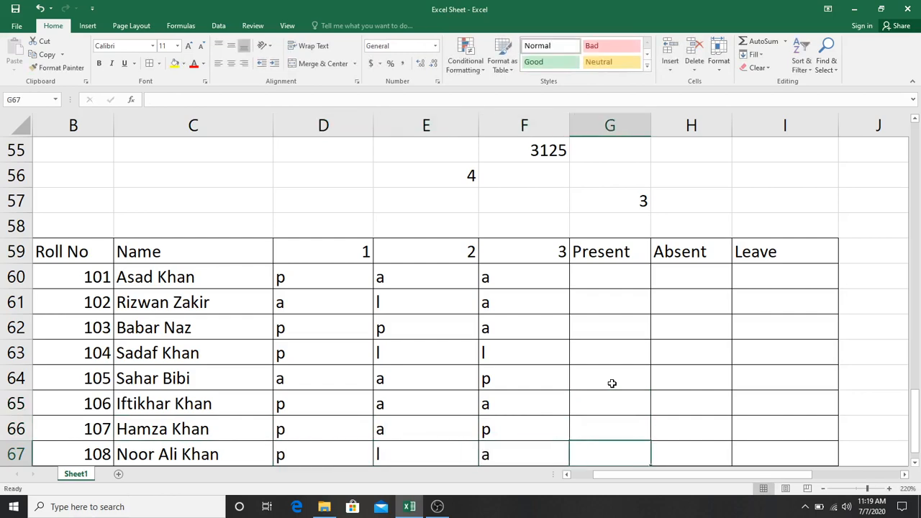
Apply all borders to D68:I68 in the last student's row
scroll(610, 384, "down", 3)
scroll(607, 384, "up", 1)
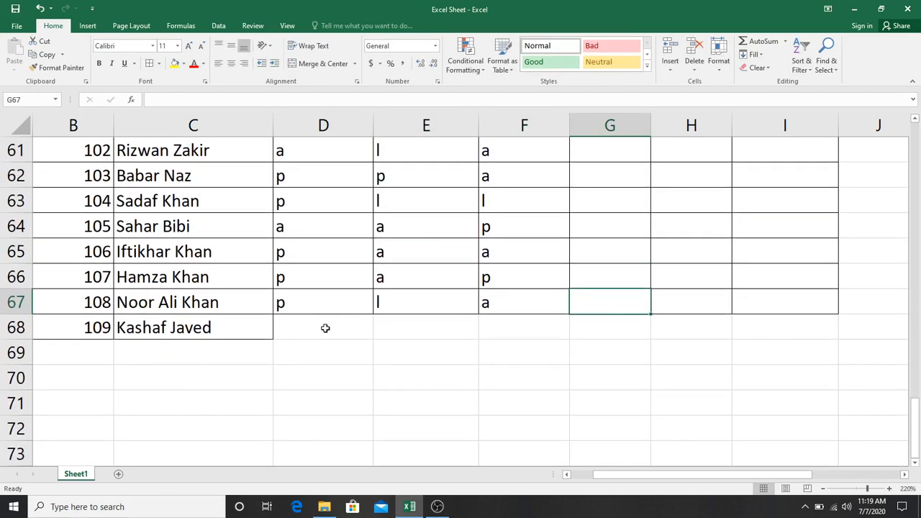
left_click_drag(324, 327, 788, 321)
left_click(147, 67)
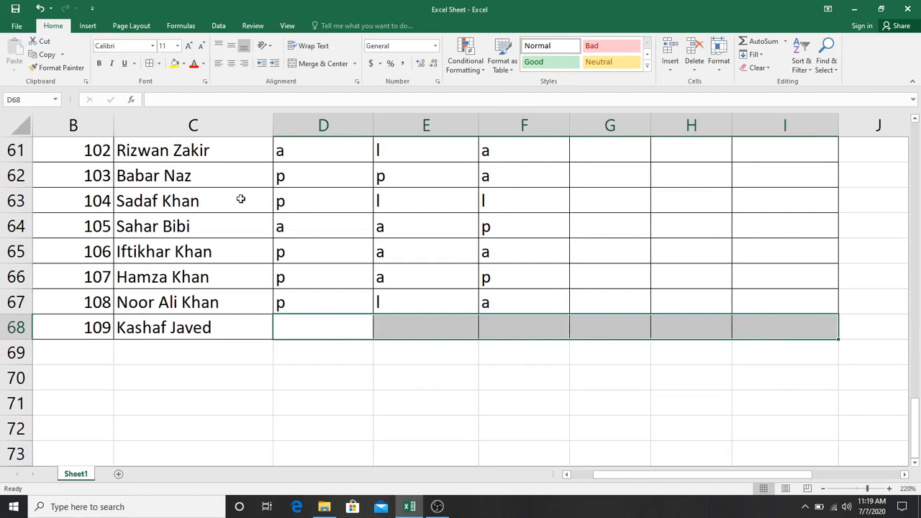
Enter the last student's attendance in D68:F68 as p, p, p
left_click(331, 327)
type("p")
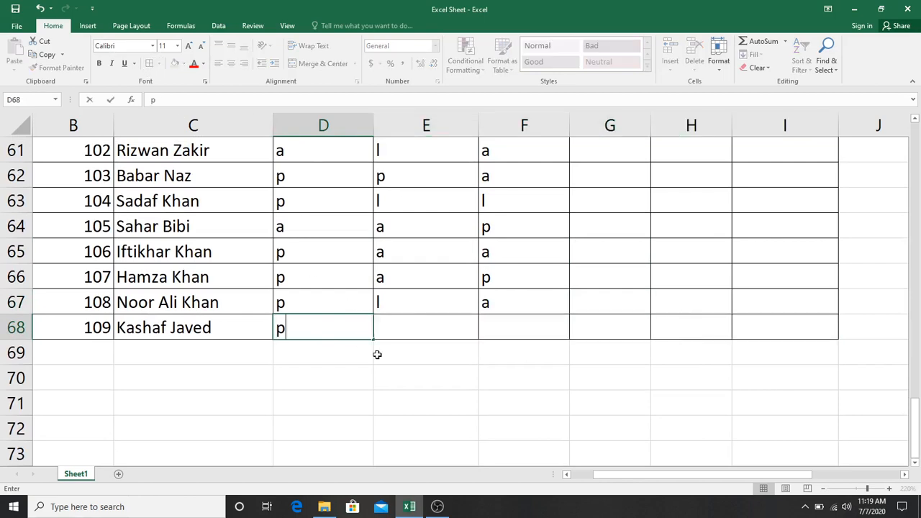
key("Tab")
type("p")
key("Tab")
type("p")
key("Tab")
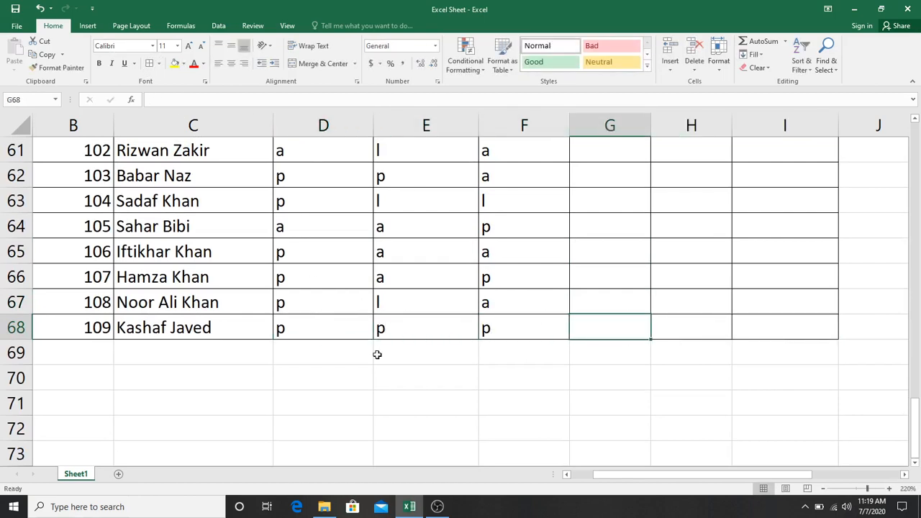
Count the first student's present days in G60 with the formula =COUNTIF(D60:F60,"p")
scroll(377, 354, "up", 3)
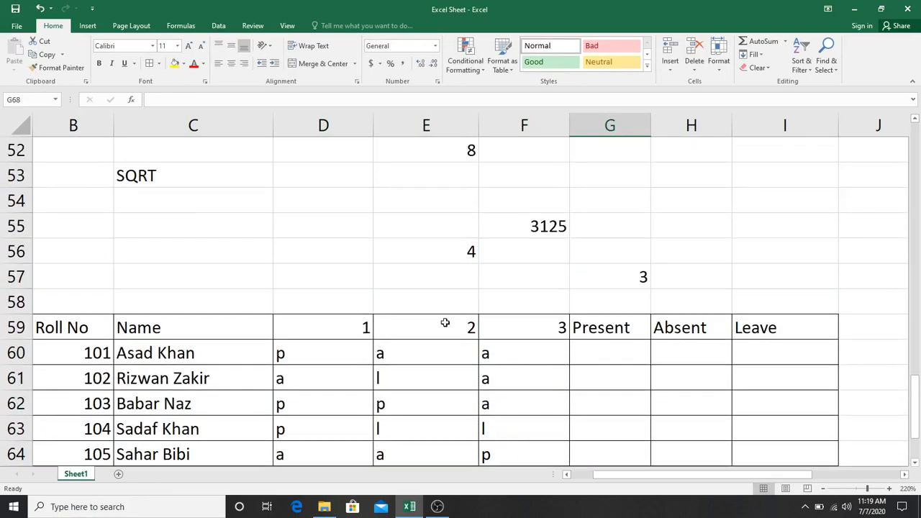
scroll(455, 325, "down", 1)
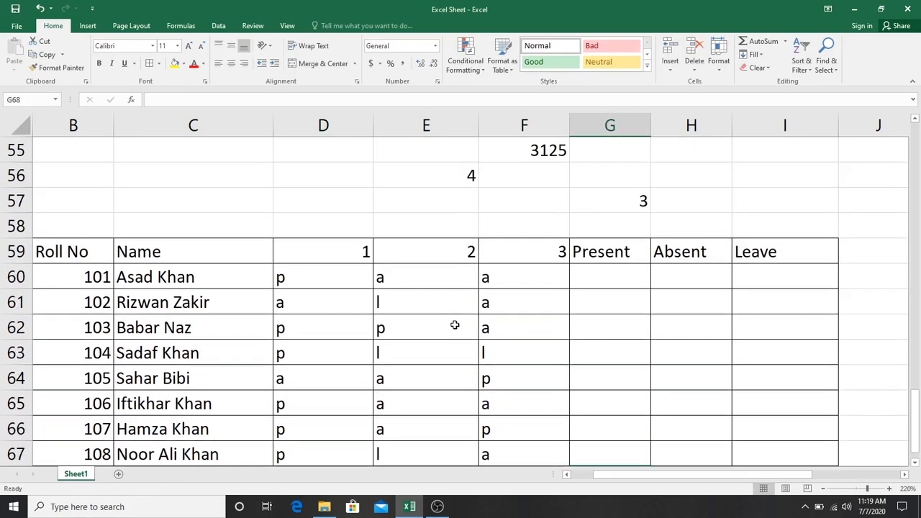
left_click(602, 280)
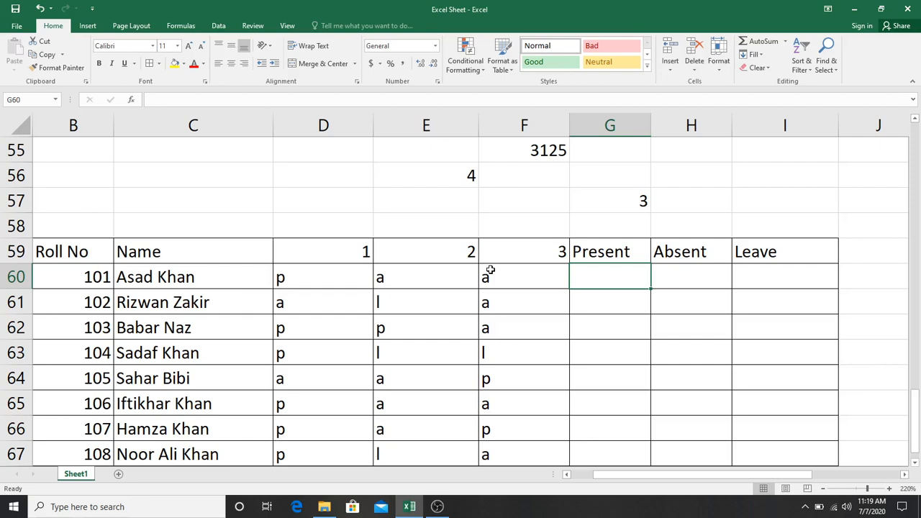
type("=countif")
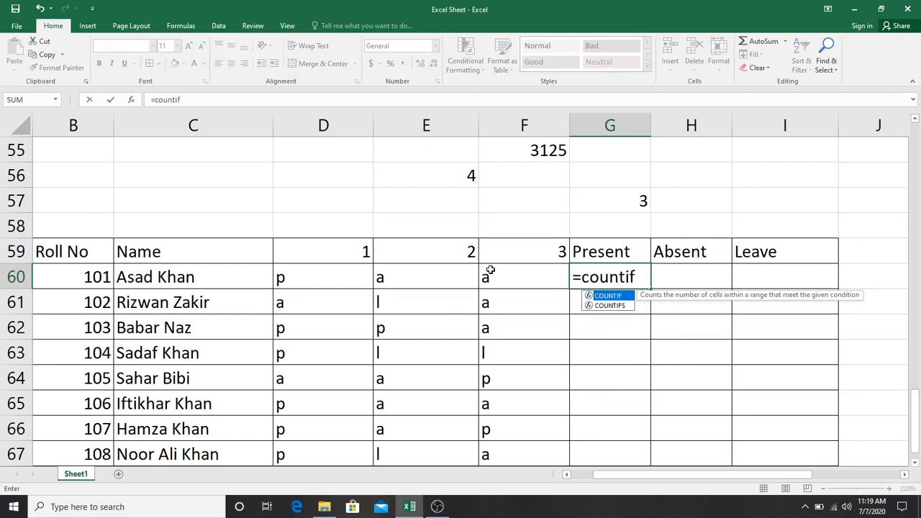
type("(")
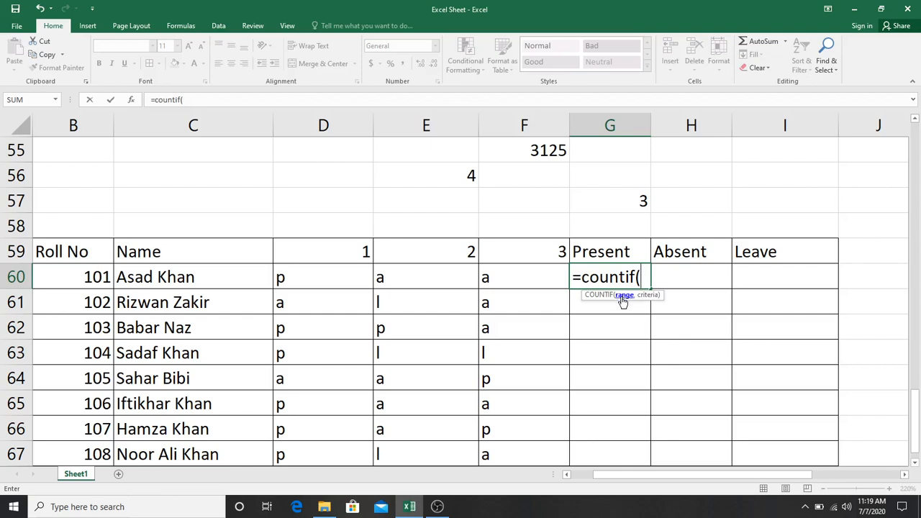
left_click_drag(298, 282, 501, 297)
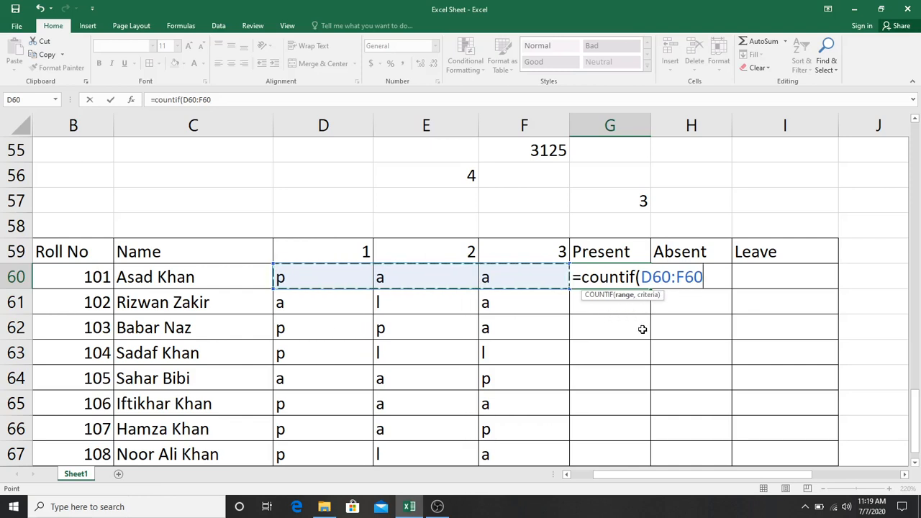
type(",")
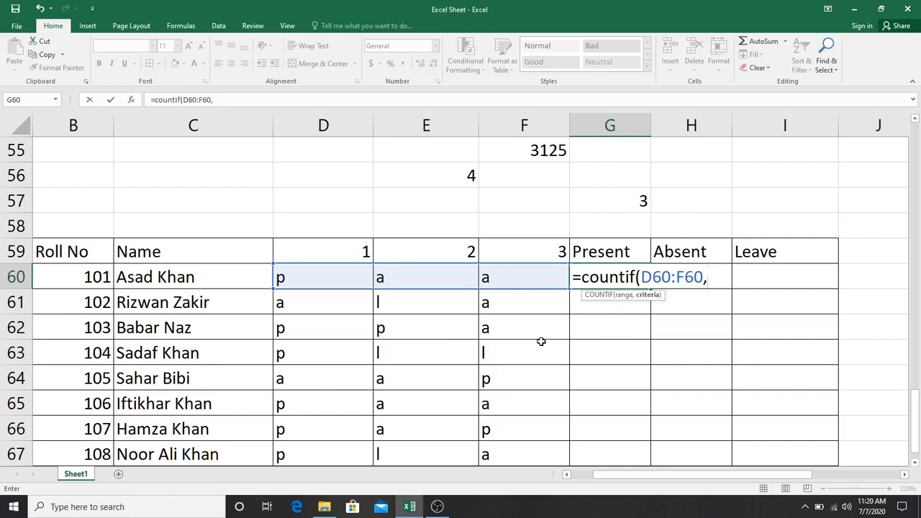
type("\"p")
type("\"")
key("Return")
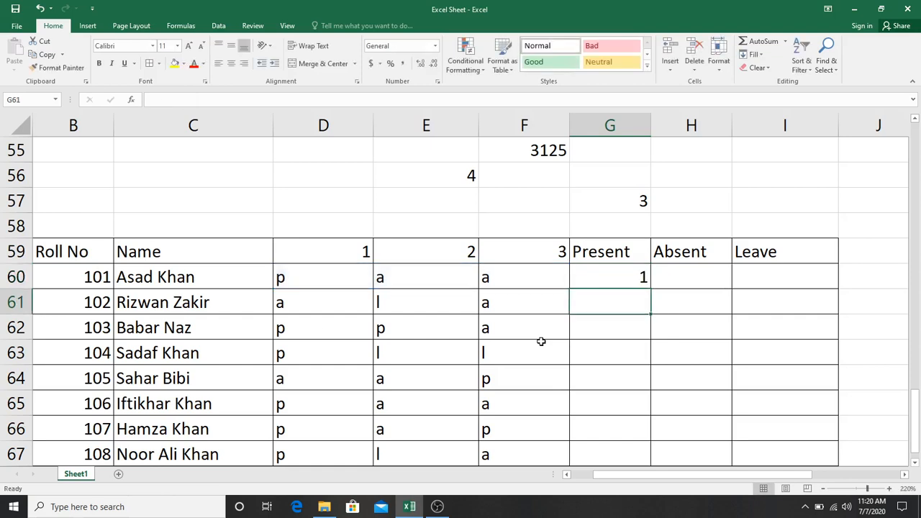
Fill the Present formula from G60 down through G68 for all the students
left_click_drag(306, 283, 502, 278)
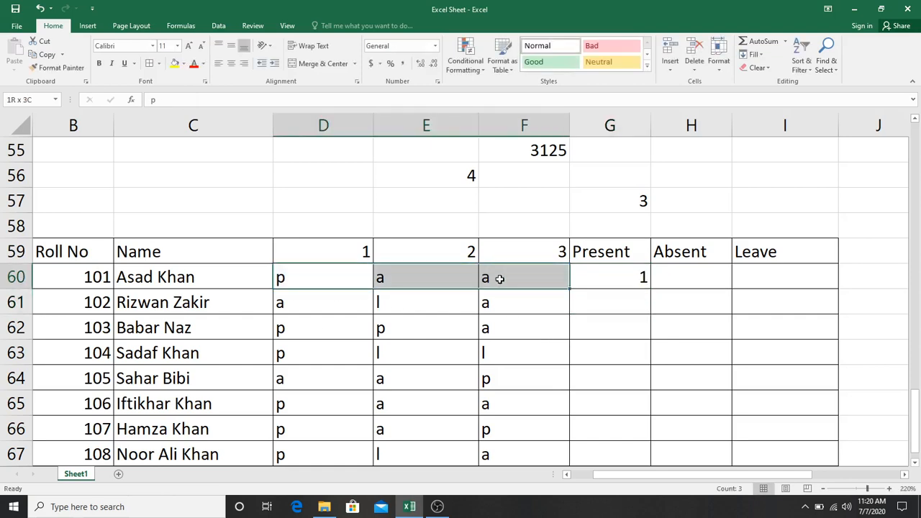
left_click(356, 279)
left_click_drag(360, 277, 511, 282)
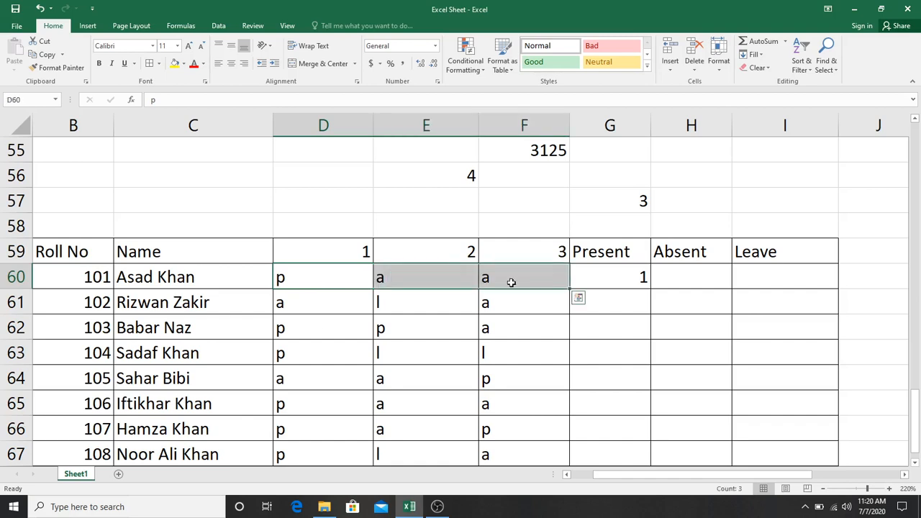
left_click(628, 276)
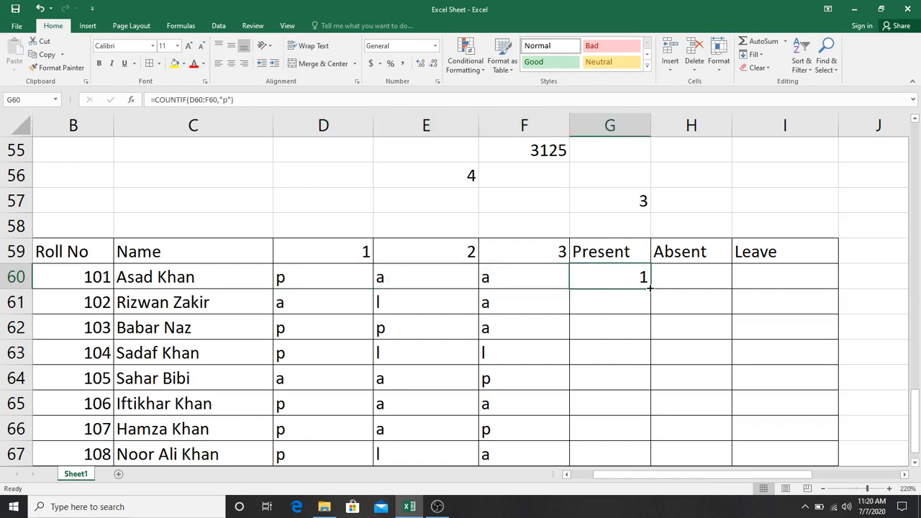
left_click_drag(650, 288, 630, 432)
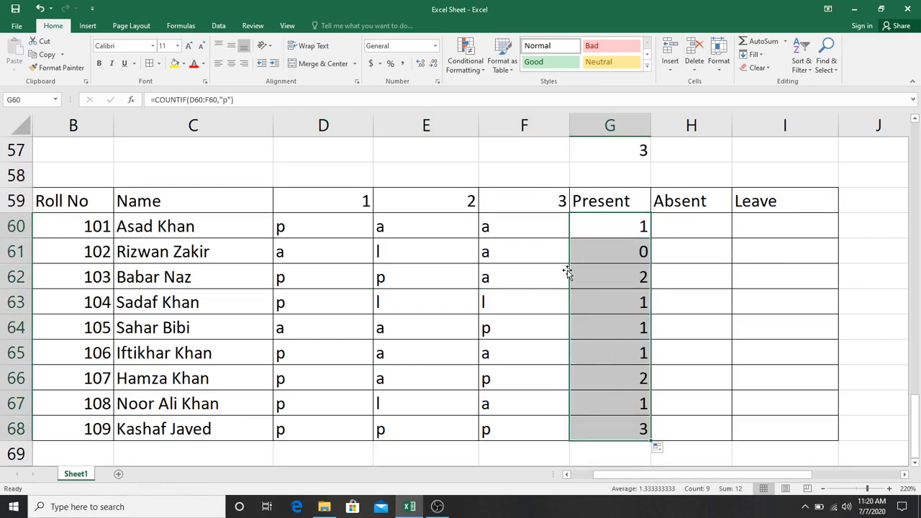
Check the second student's present count in G61 against the attendance marks in D61:F61
left_click(603, 252)
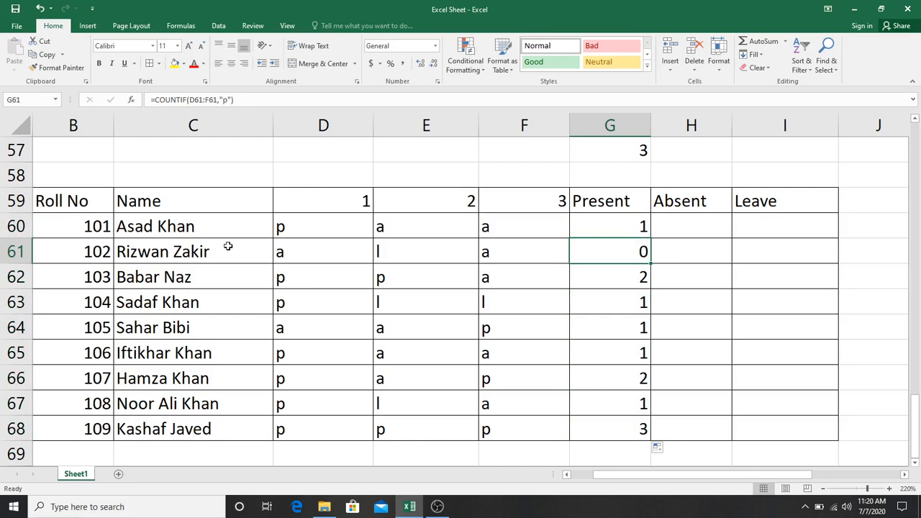
left_click(319, 255)
left_click(426, 256)
left_click(516, 257)
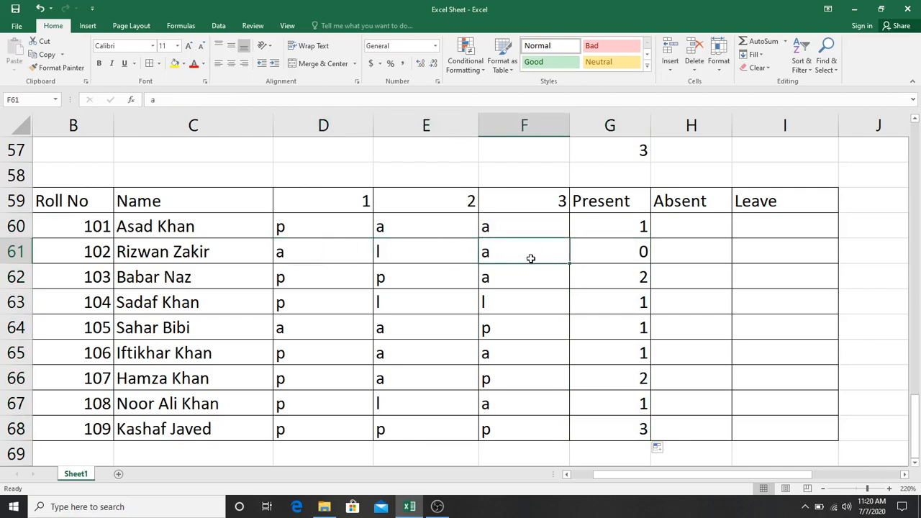
left_click(601, 258)
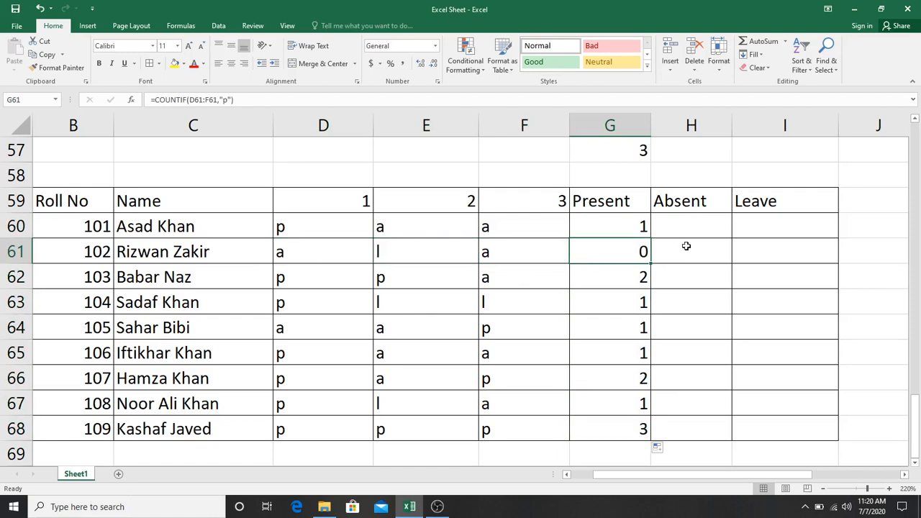
Count the first student's absences in H60 with =COUNTIF(D60:F60,"a") and fill the formula down through H68
left_click(684, 224)
type("=")
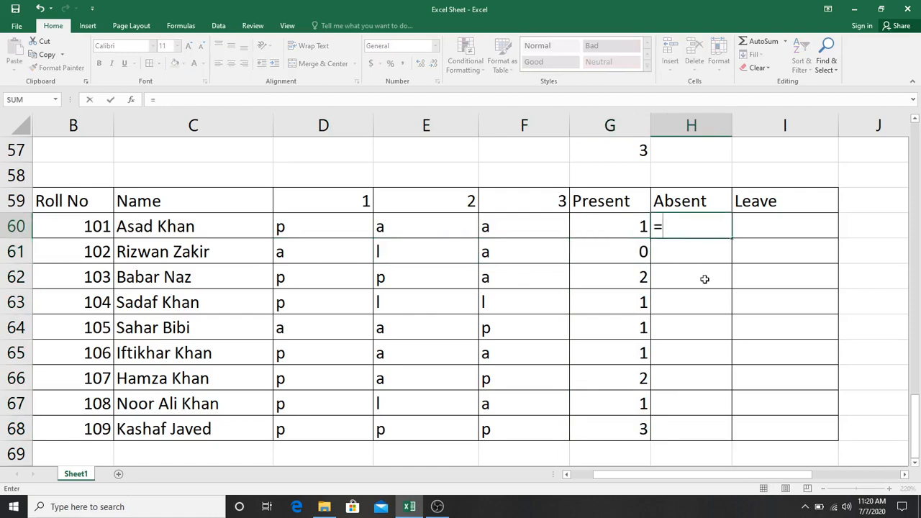
type("countif")
key("Tab")
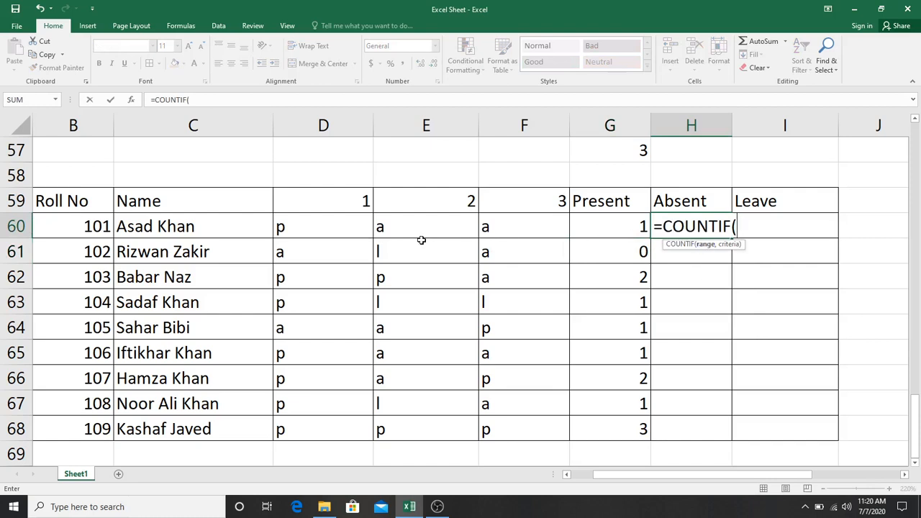
left_click_drag(311, 226, 490, 225)
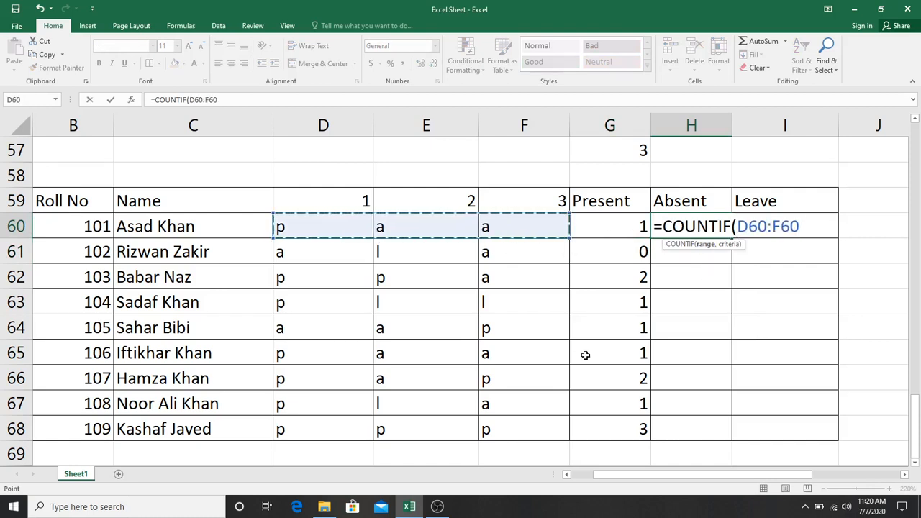
type(",\"")
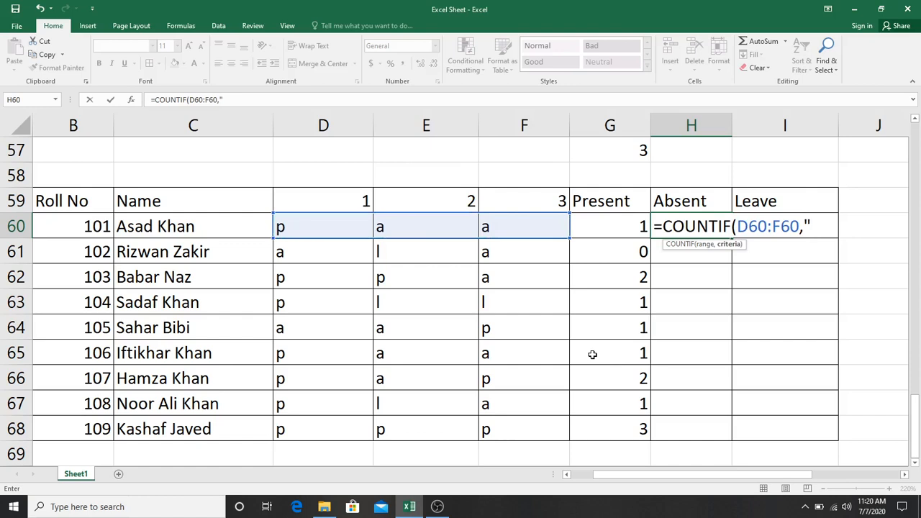
type("a")
type("\"")
key("Return")
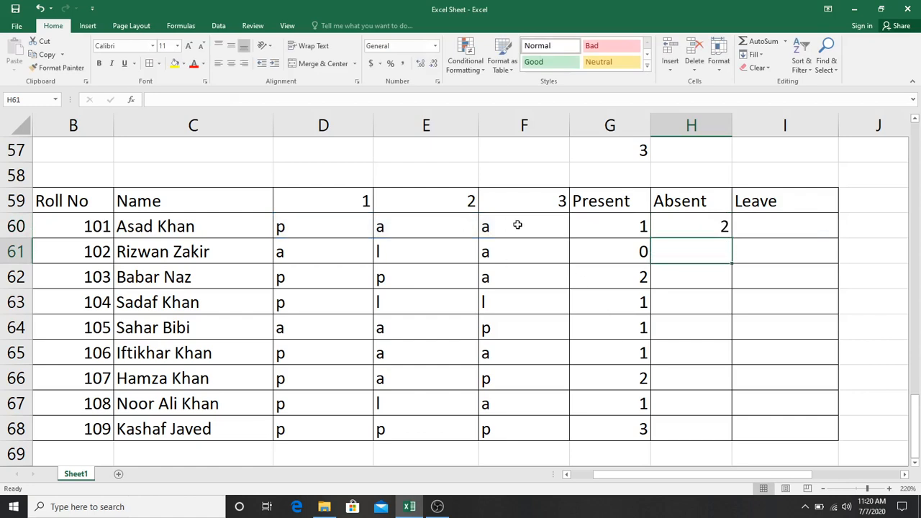
left_click(671, 226)
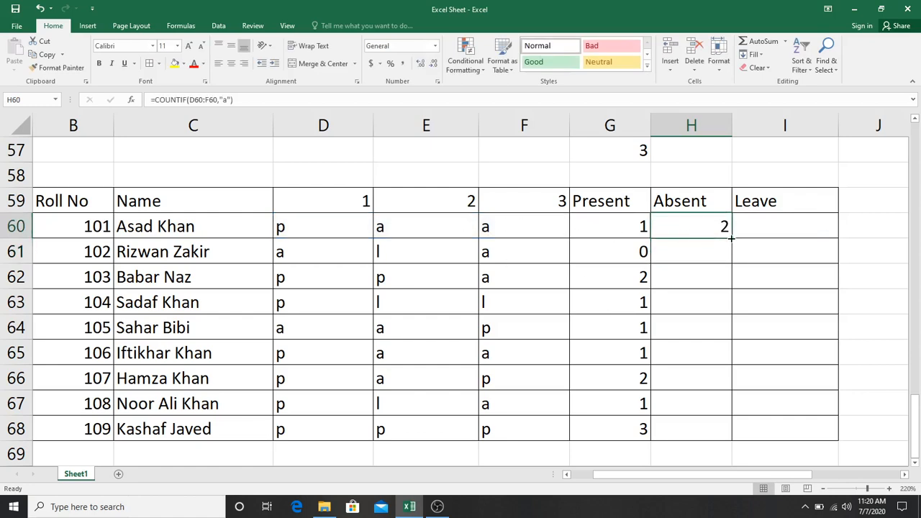
left_click_drag(731, 238, 722, 435)
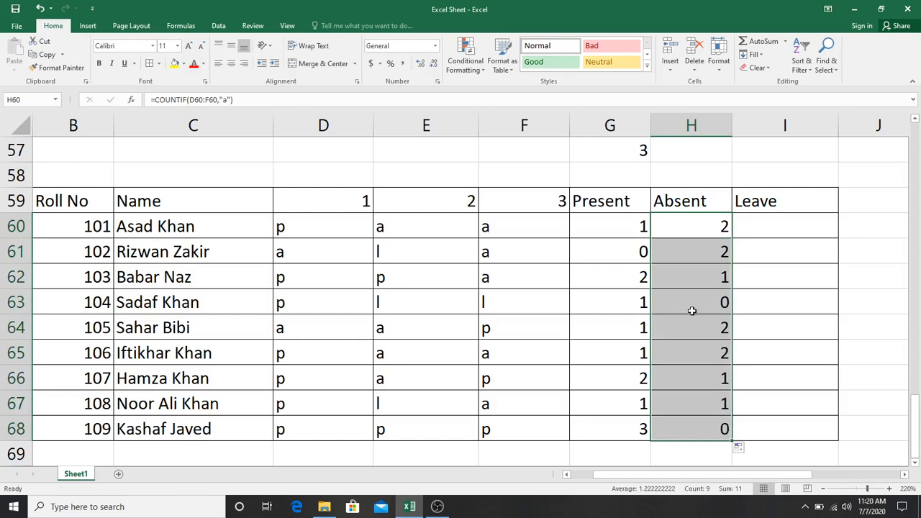
Count the first student's leave days in I60 with =COUNTIF(D60:F60,"l") and fill the formula down through I68
left_click(757, 226)
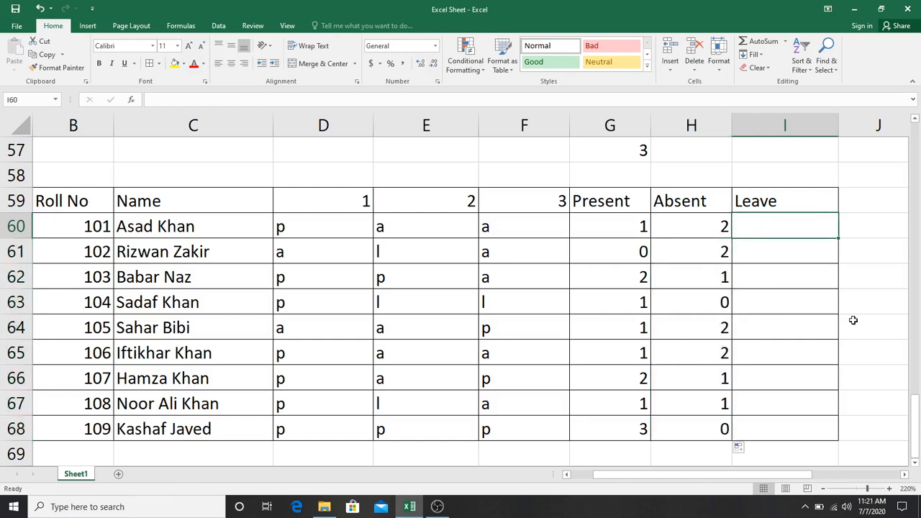
type("=countif")
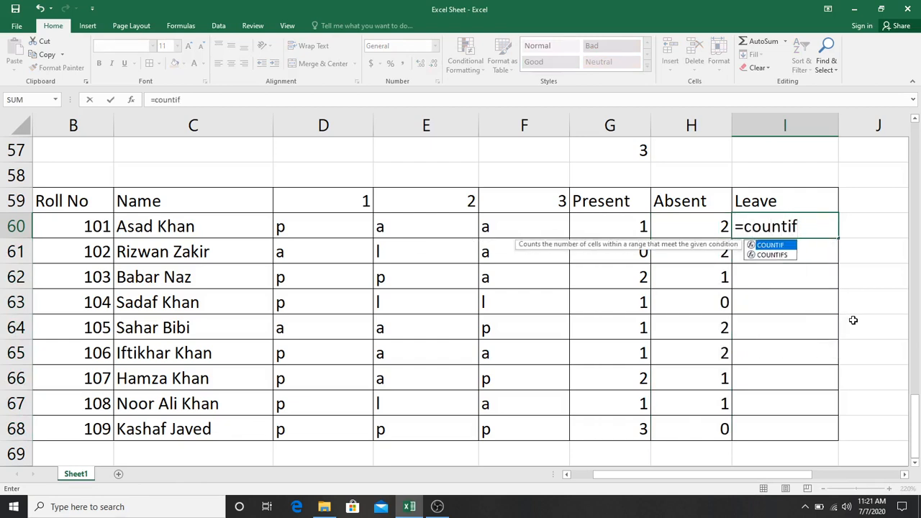
key("Tab")
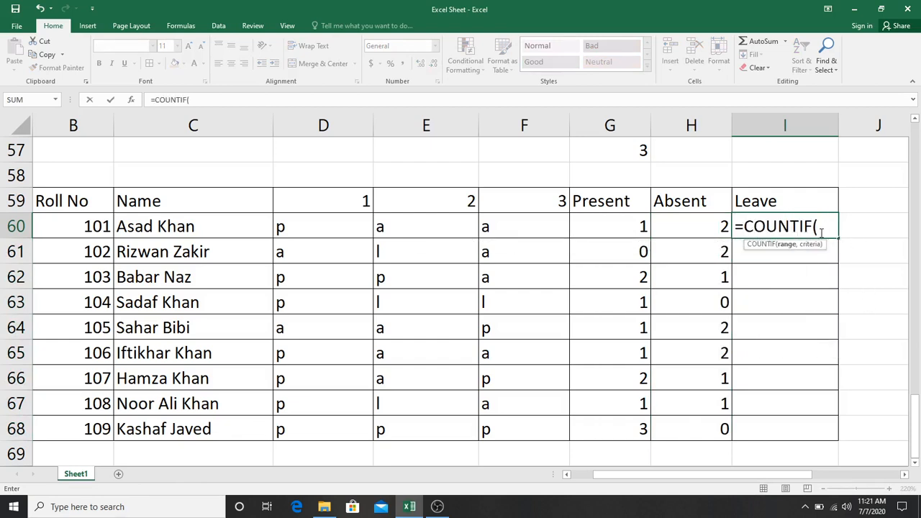
left_click_drag(314, 223, 492, 224)
type(",\"l")
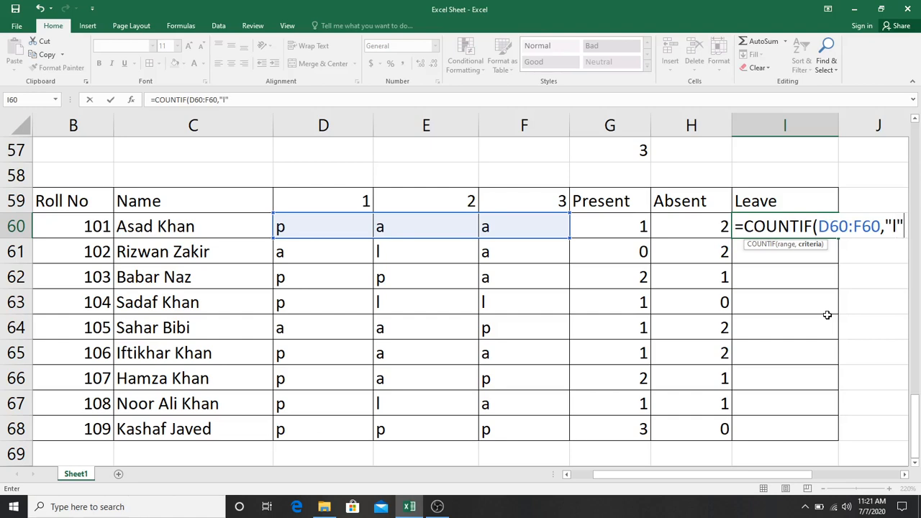
key("Return")
left_click(812, 231)
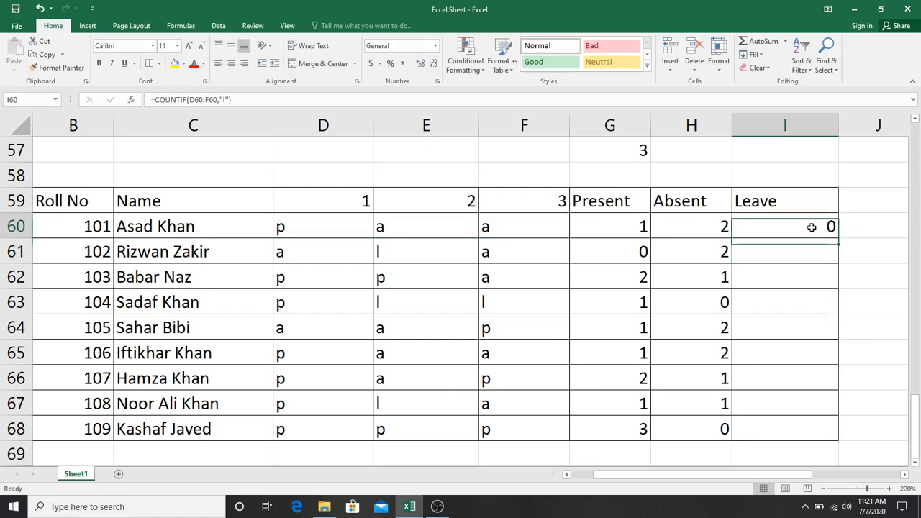
left_click_drag(838, 373, 828, 439)
left_click(769, 292)
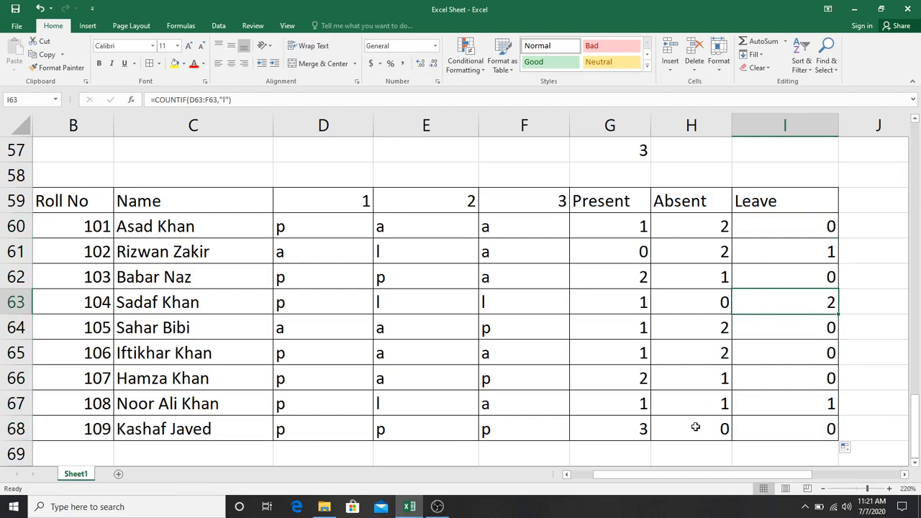
Enter the heading Sumif in B72, below the attendance table
left_click_drag(648, 475, 620, 476)
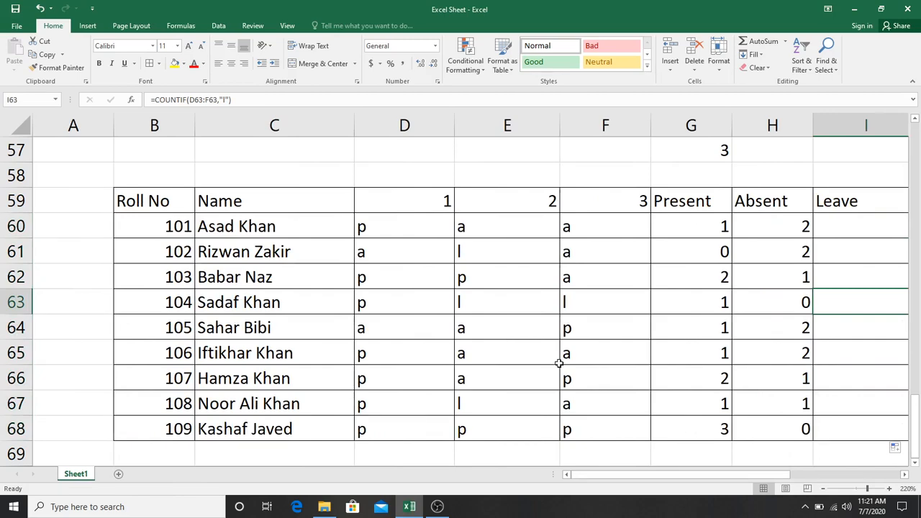
scroll(559, 364, "down", 3)
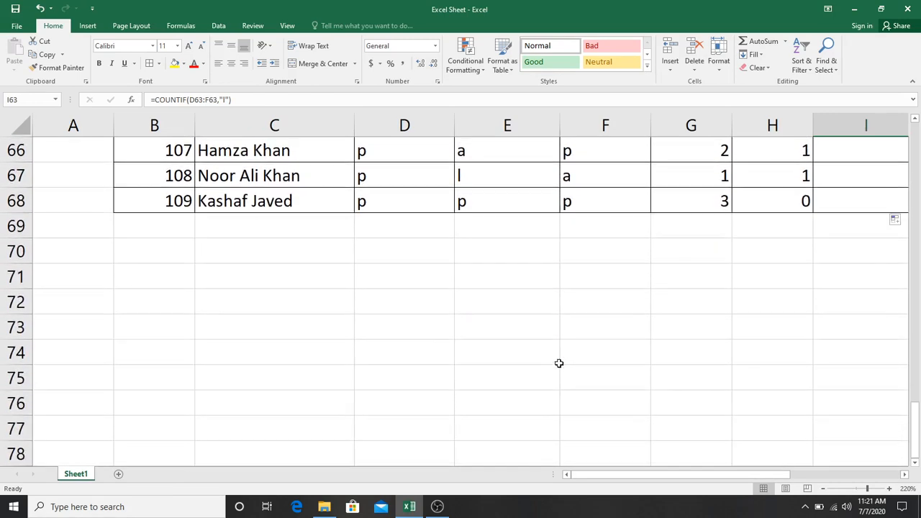
left_click(170, 298)
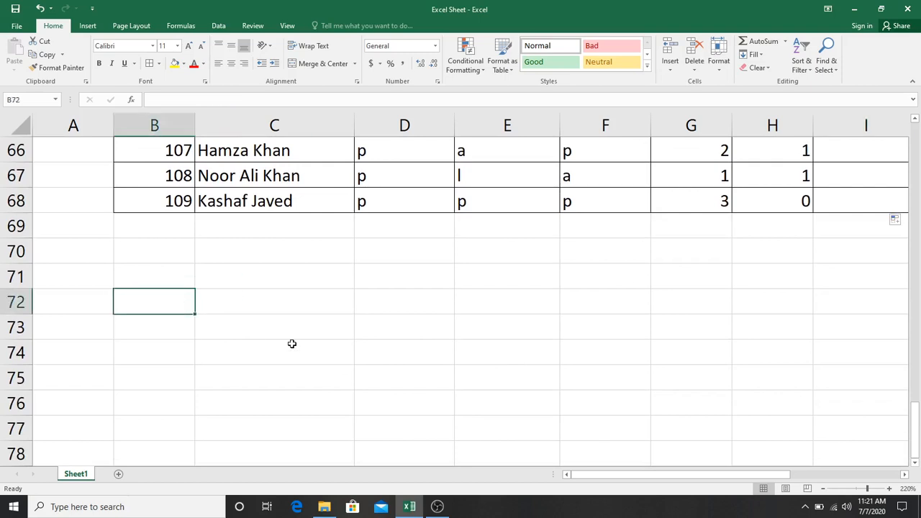
type("Sum")
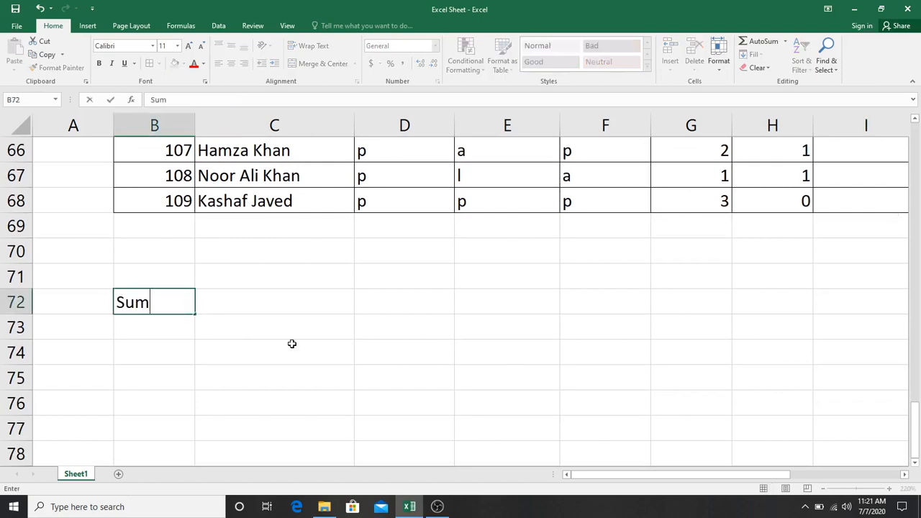
type("if")
key("Return")
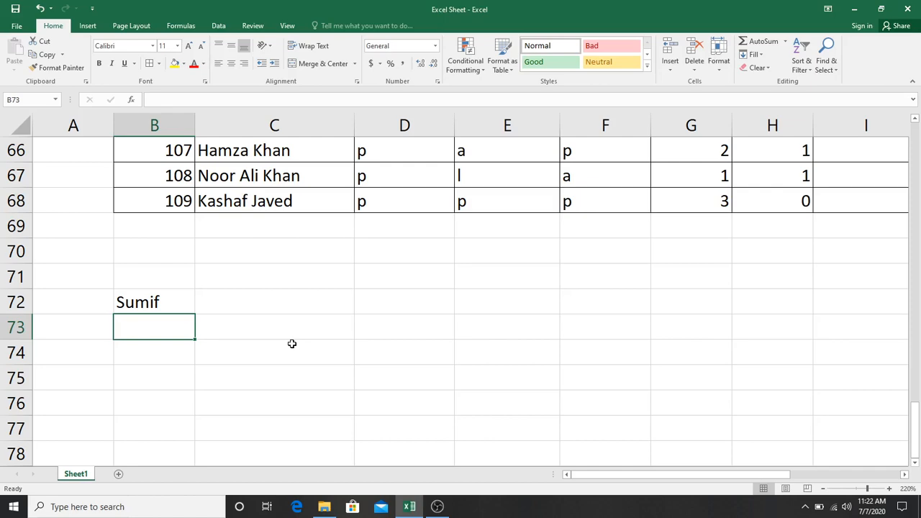
Copy the product name column C17:C23, header included, from the upper product table to C74 below the Sumif heading
scroll(292, 343, "up", 16)
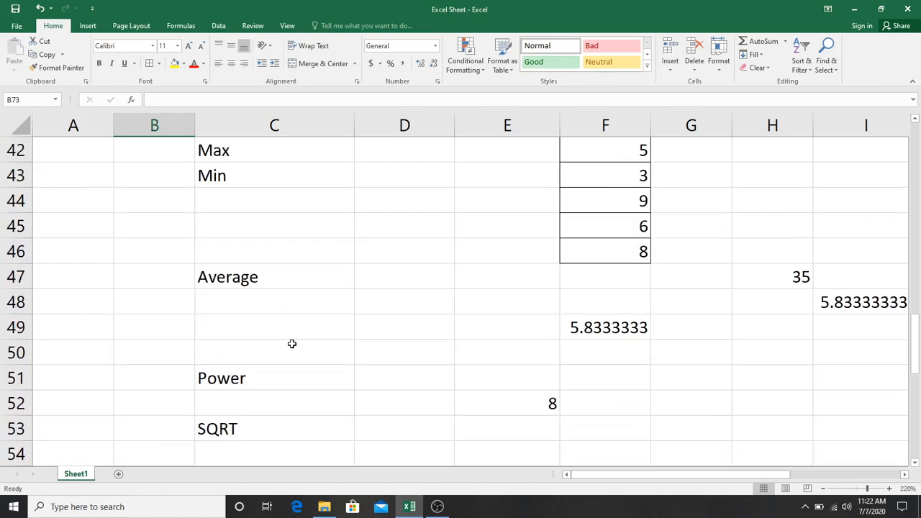
scroll(306, 394, "up", 1)
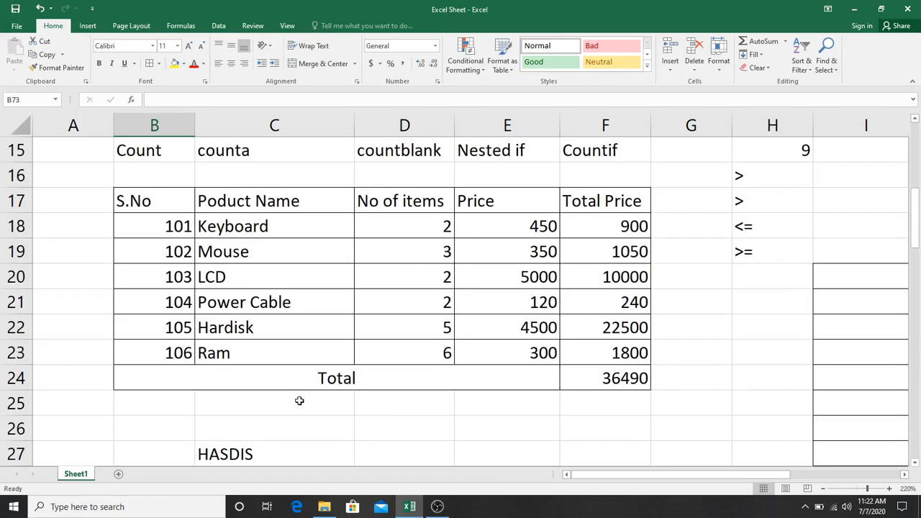
left_click_drag(223, 202, 246, 340)
key("ctrl+c")
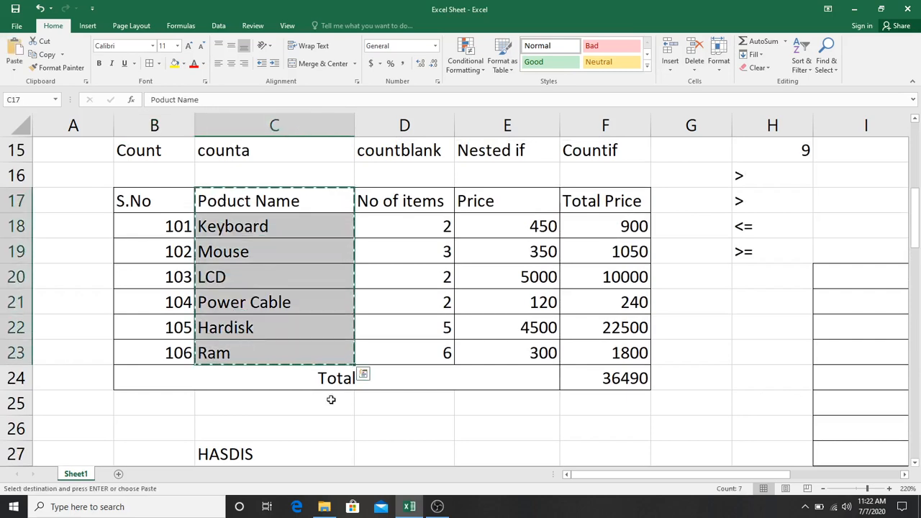
scroll(331, 400, "down", 10)
scroll(331, 401, "down", 10)
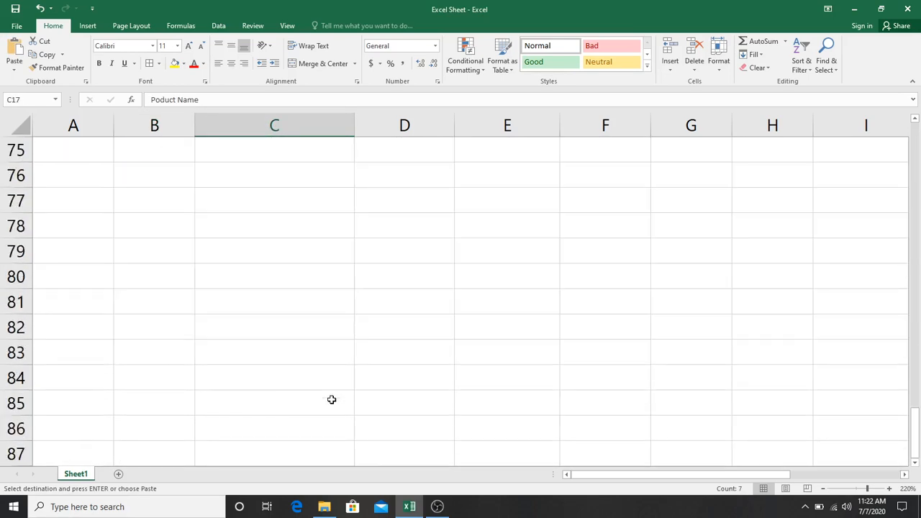
scroll(346, 319, "up", 2)
left_click(311, 279)
key("ctrl+v")
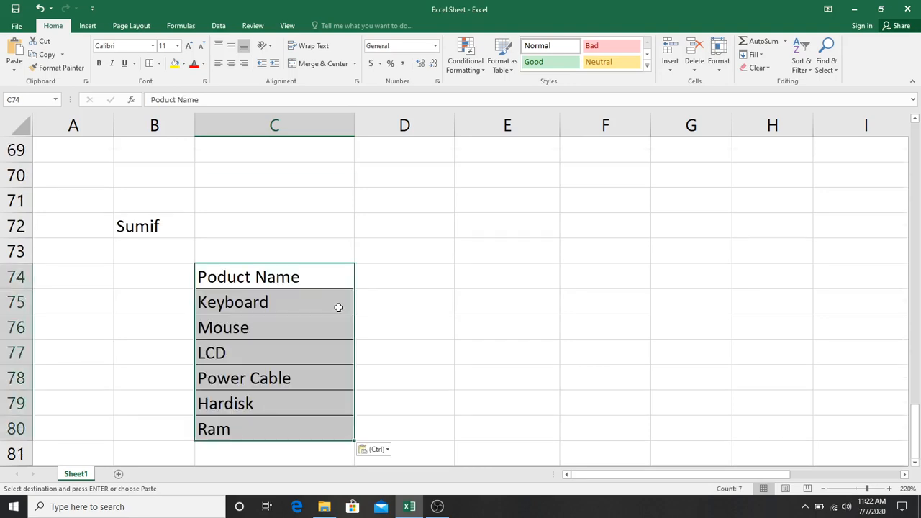
Enter the column heading Price in D74, beside the copied product name header
left_click(385, 290)
key("Up")
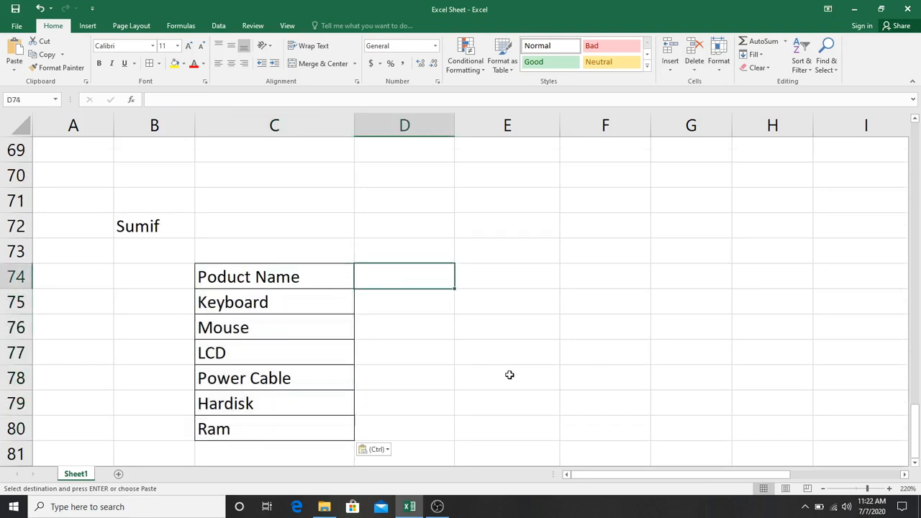
type("P")
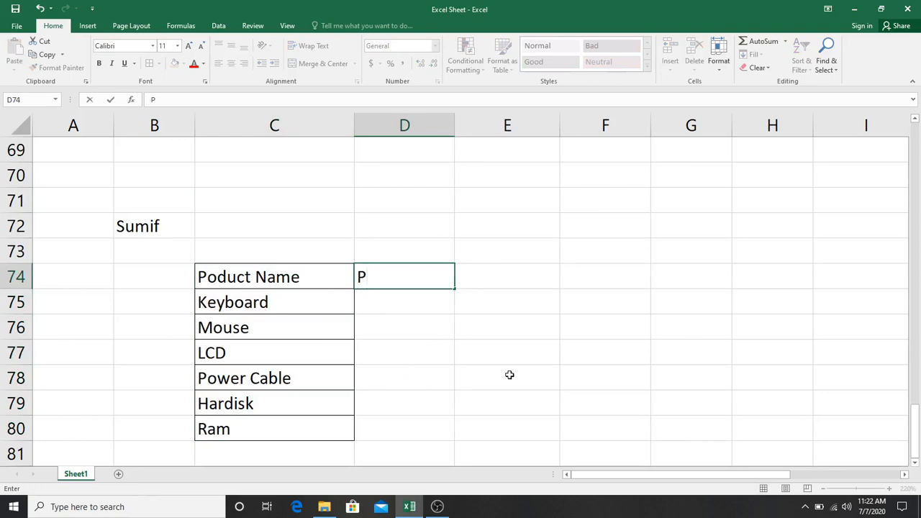
type("rice")
key("Return")
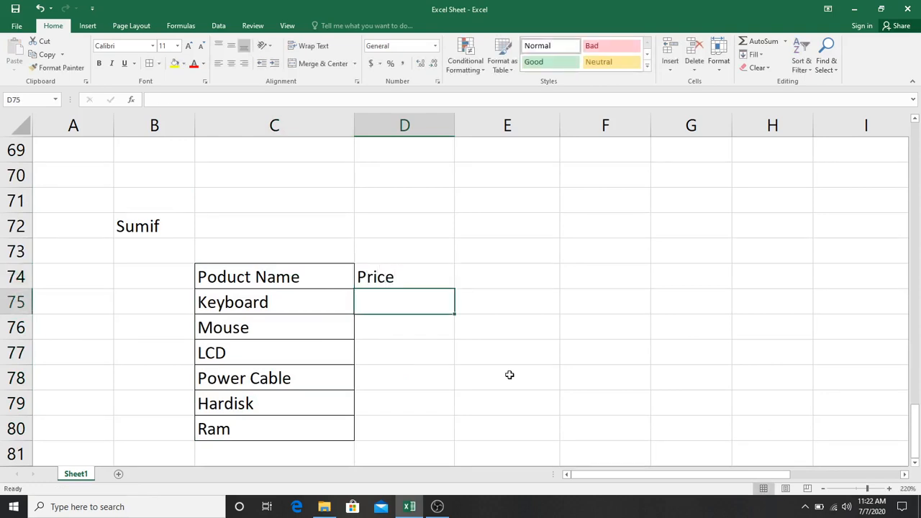
Apply all borders to the price column D74:D80 and to the empty rows C81:D84 beneath the product list
mouse_move(391, 276)
left_mouse_down()
mouse_move(396, 424)
mouse_move(389, 432)
left_mouse_up()
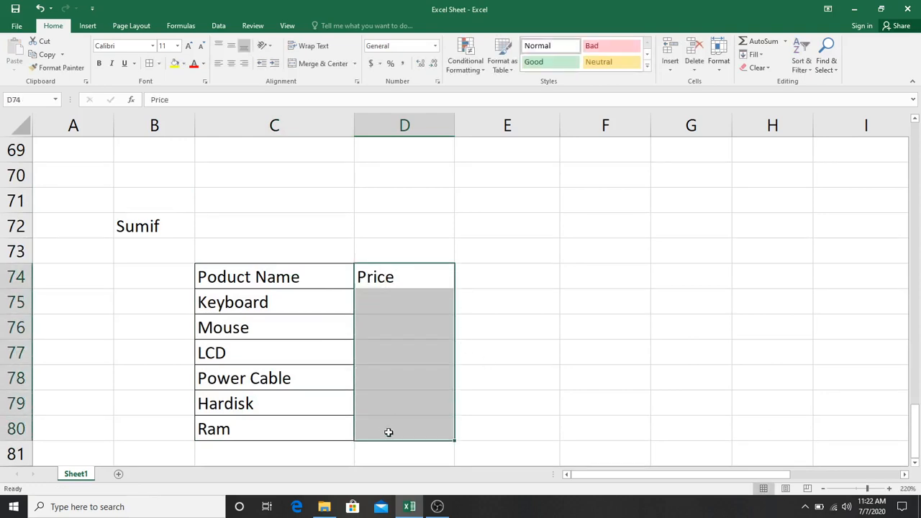
scroll(461, 353, "down", 1)
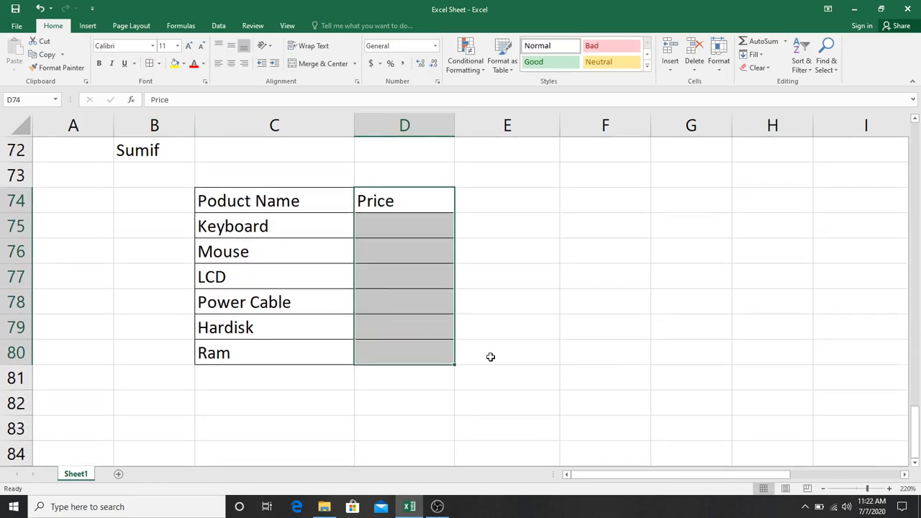
left_click(490, 371)
left_click_drag(213, 374, 362, 446)
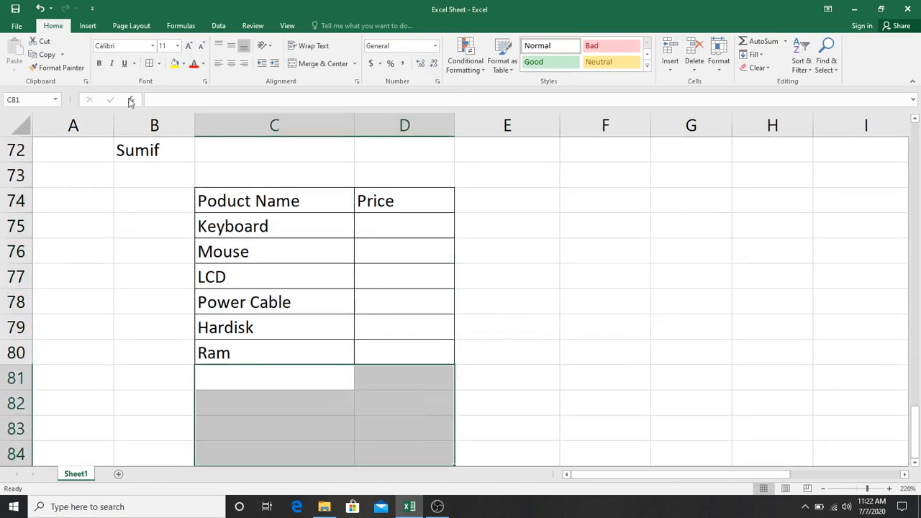
left_click(150, 63)
left_click(672, 349)
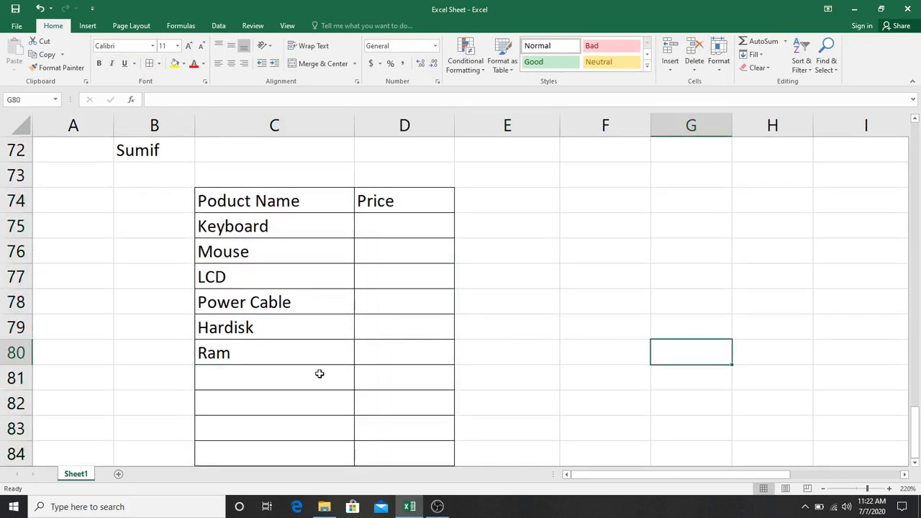
Enter the prices in D75:D80: Keyboard 350, Mouse 250, LCD 4500, Power Cable 120, Hardisk 4300 and Ram 900
left_click(320, 373)
left_click(412, 224)
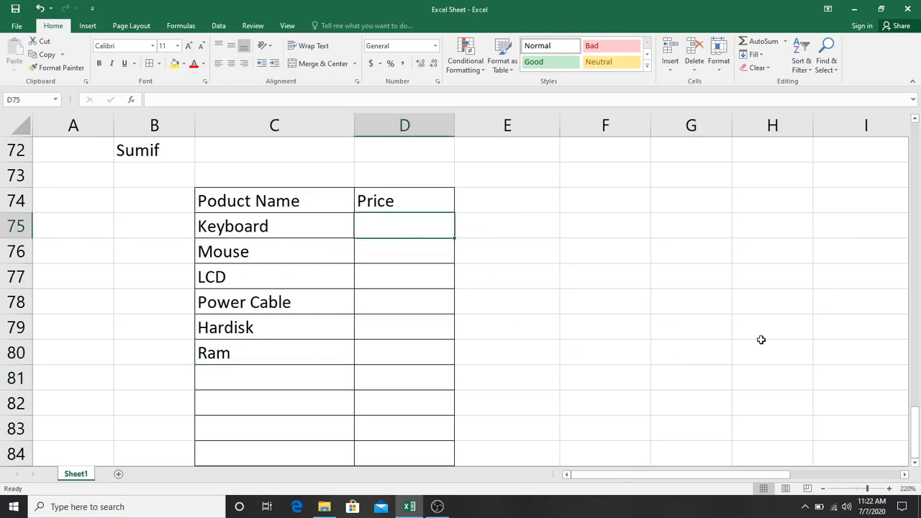
type("350")
key("Return")
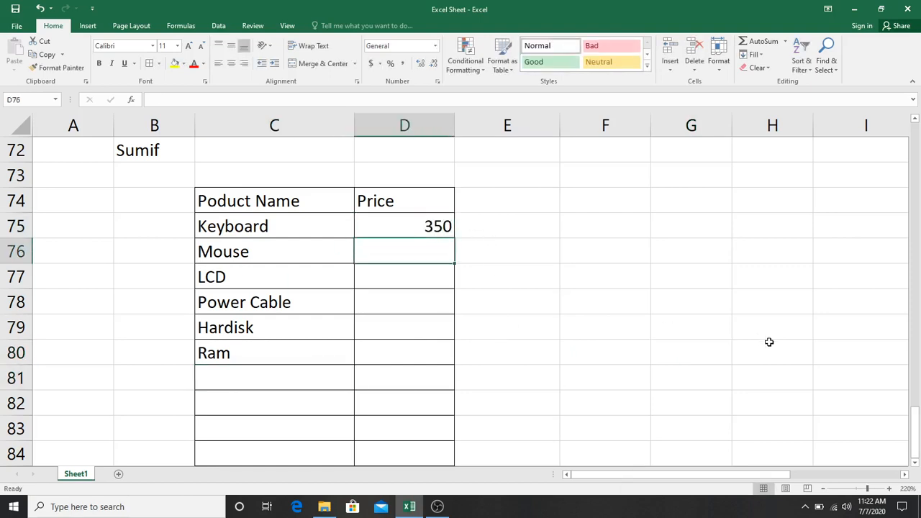
type("250")
key("Return")
type("4")
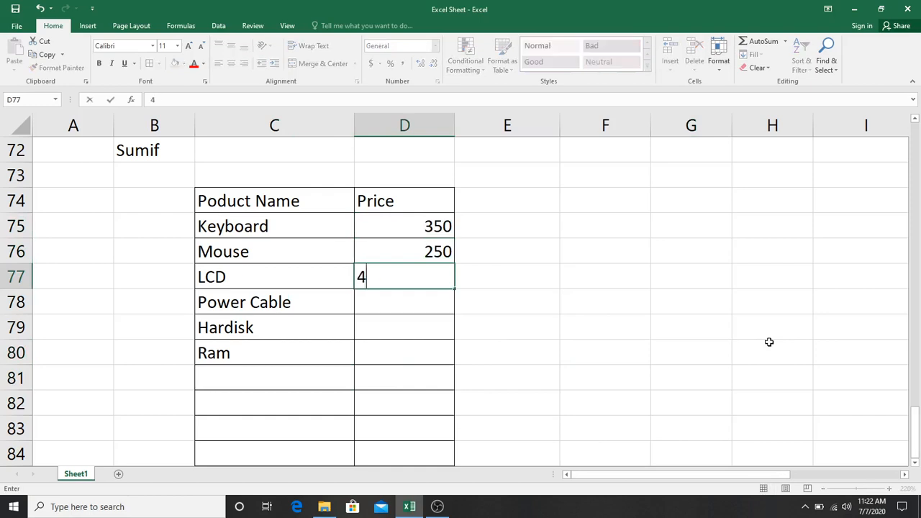
type("500")
key("Return")
type("12")
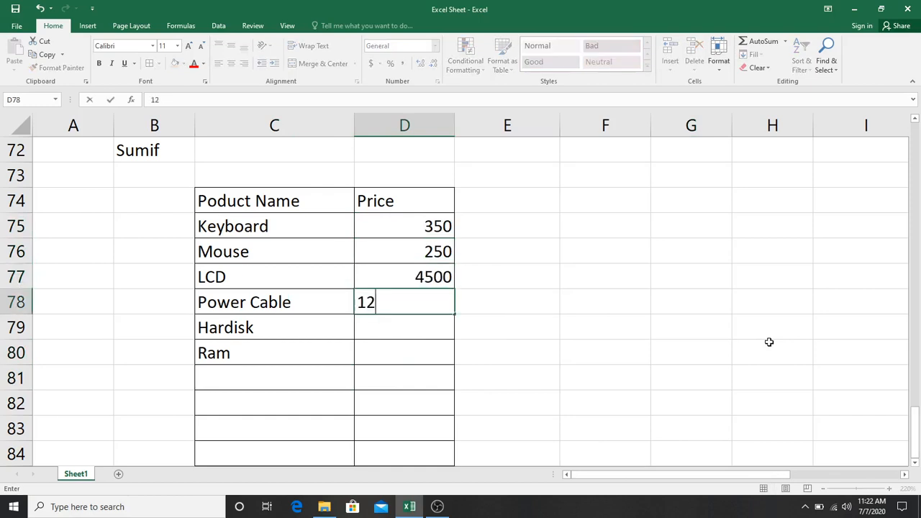
type("0")
key("Return")
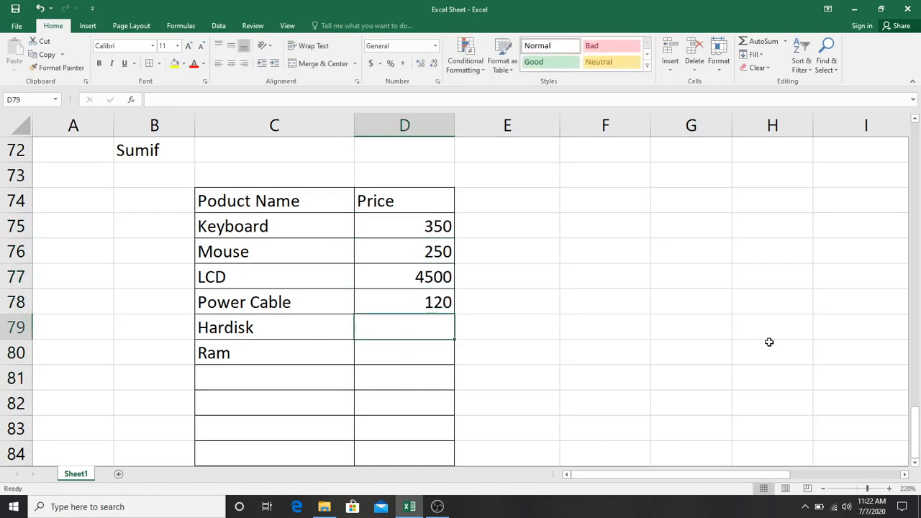
type("4300")
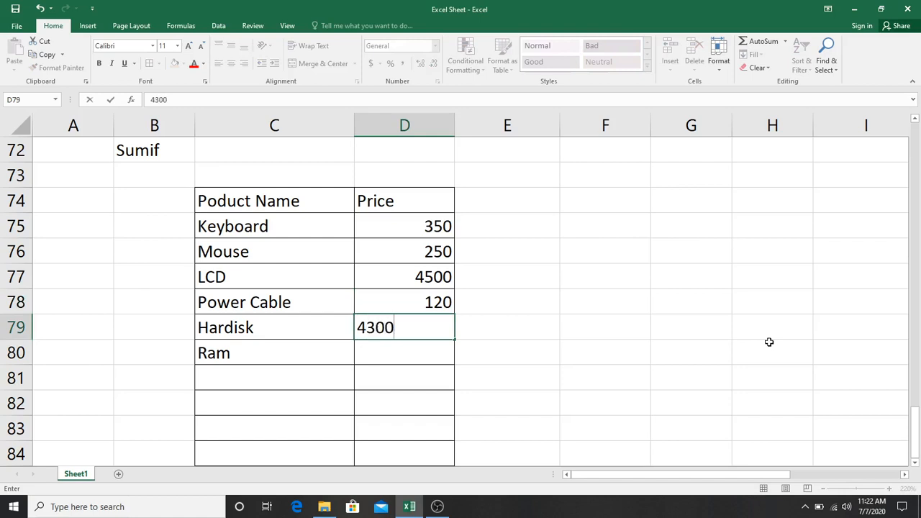
key("Return")
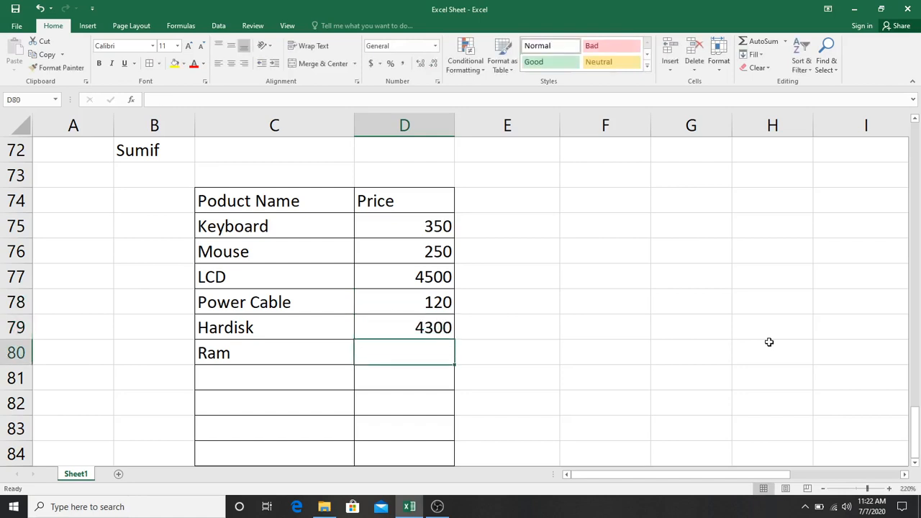
type("900")
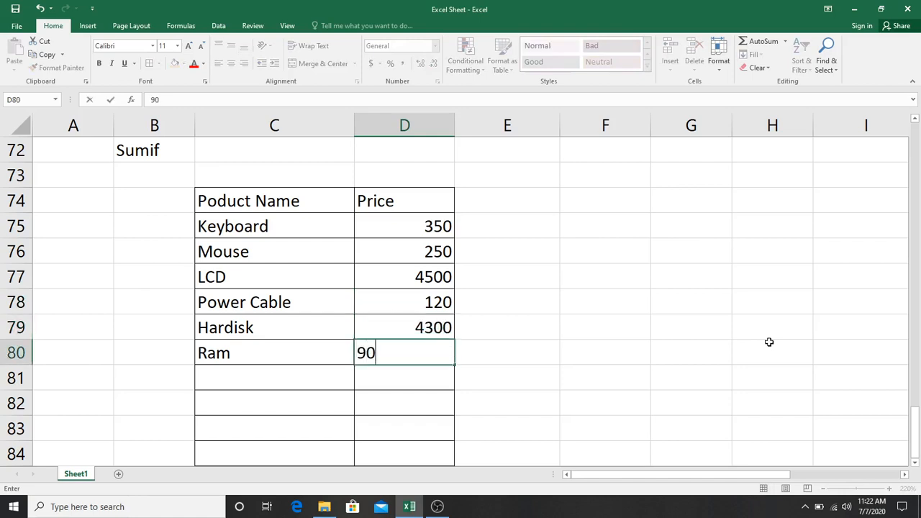
key("Return")
Add the repeated products Keyboard, Mouse, Keyboard, LCD and Power Cable in C81:C85, and put borders around the cells C85:D85
left_click(297, 376)
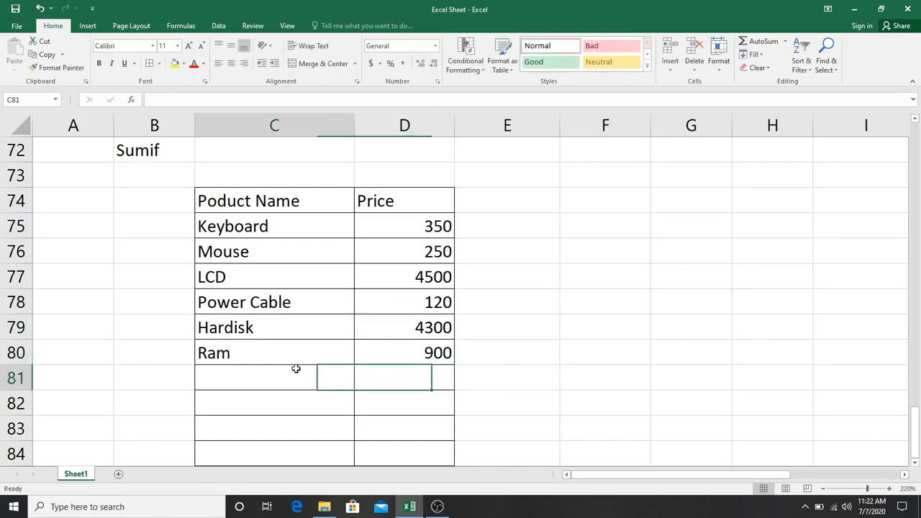
type("K")
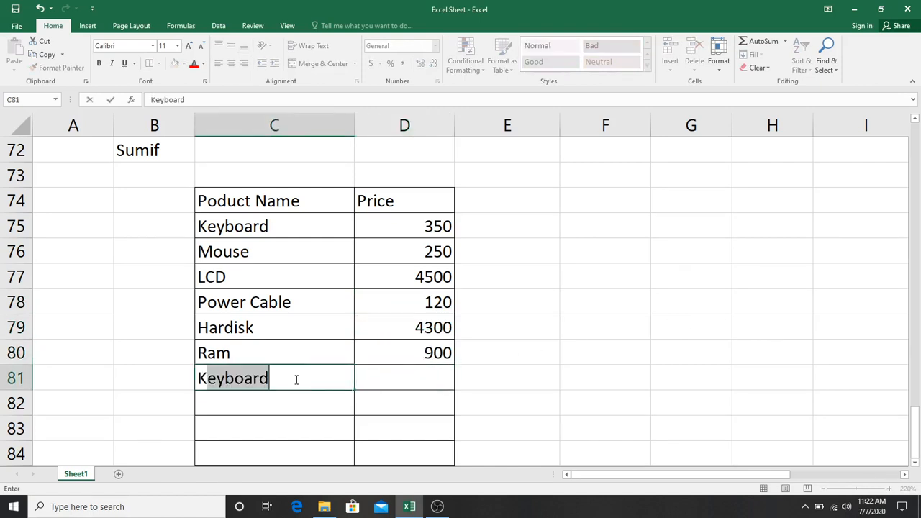
key("Return")
type("M")
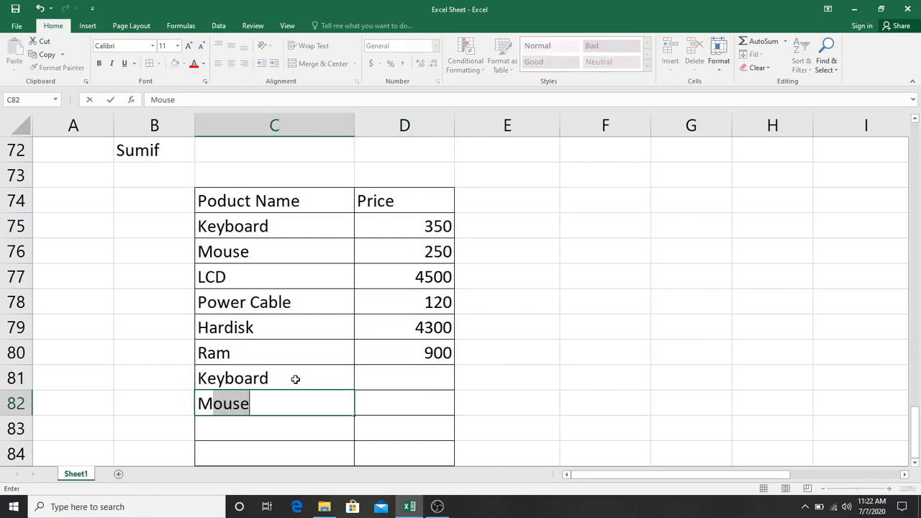
key("Return")
type("K")
key("Return")
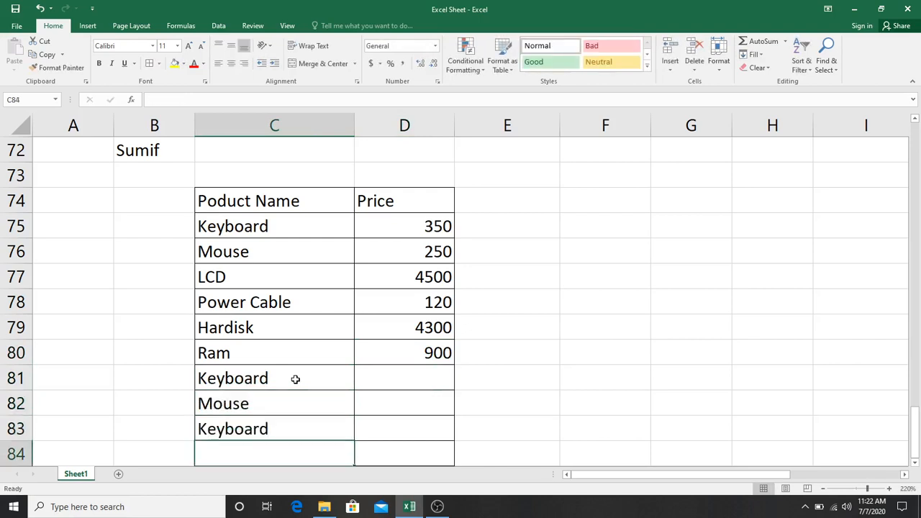
type("L")
key("Return")
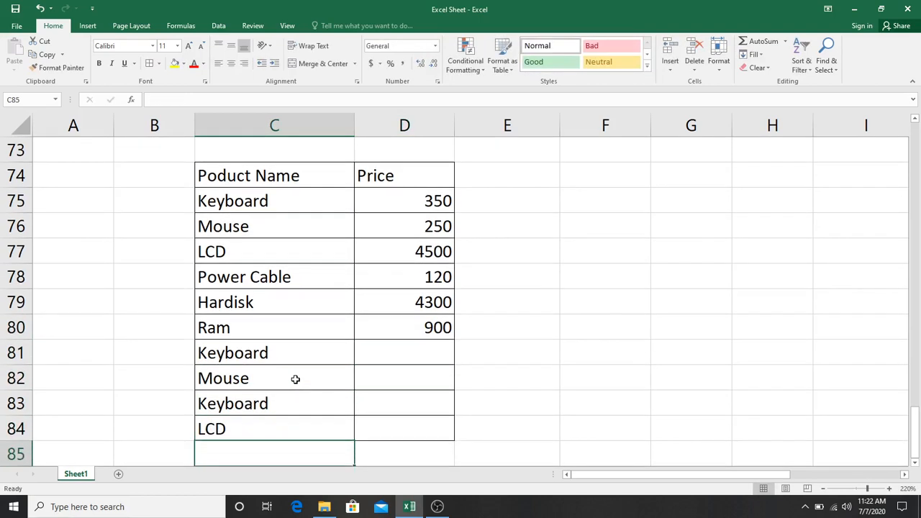
type("P")
key("Return")
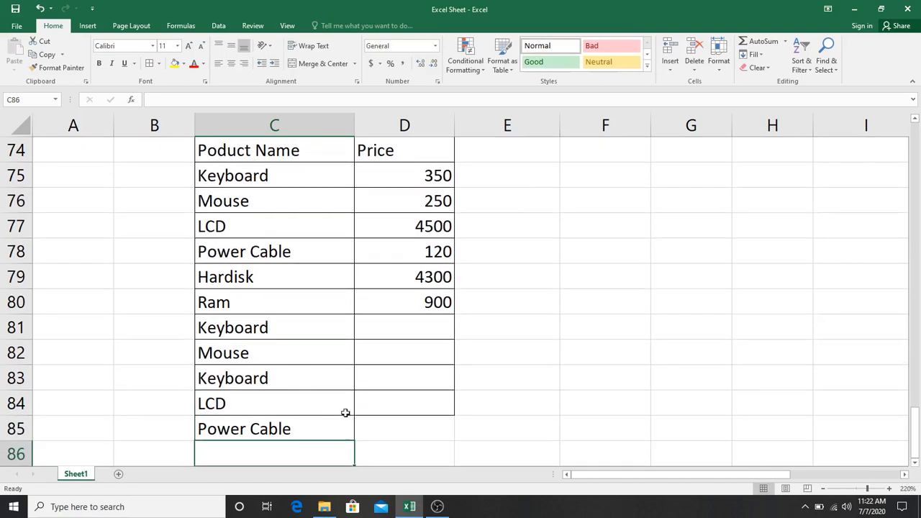
left_click_drag(304, 430, 368, 431)
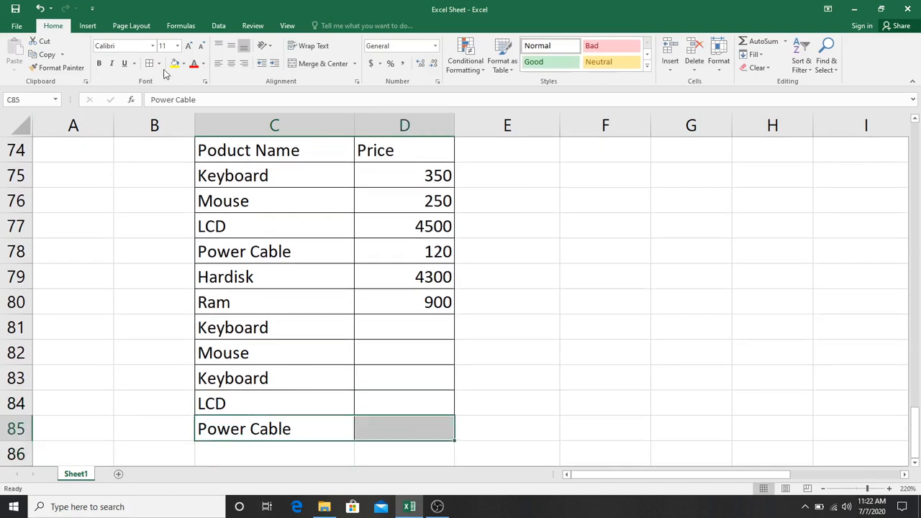
Enter the prices of the repeated products in D81:D85: 400, 350, 500, 4500 and 150
left_click(389, 327)
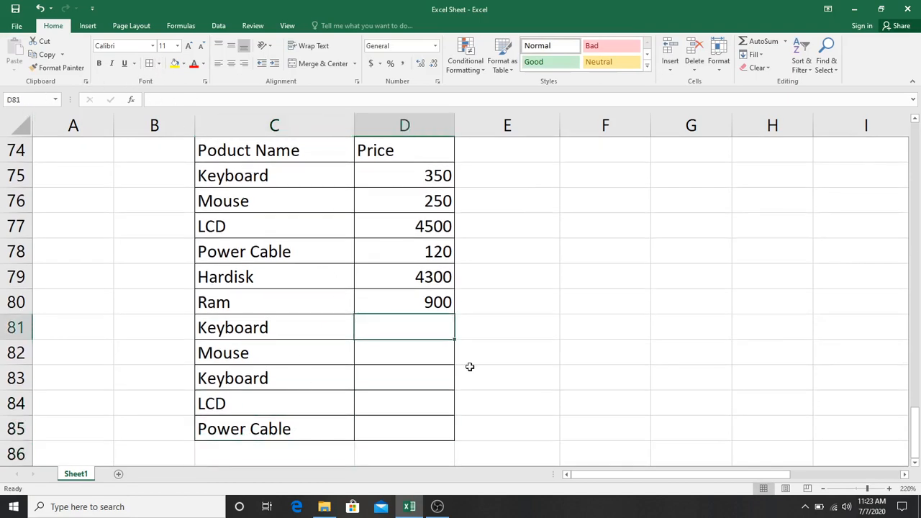
type("400")
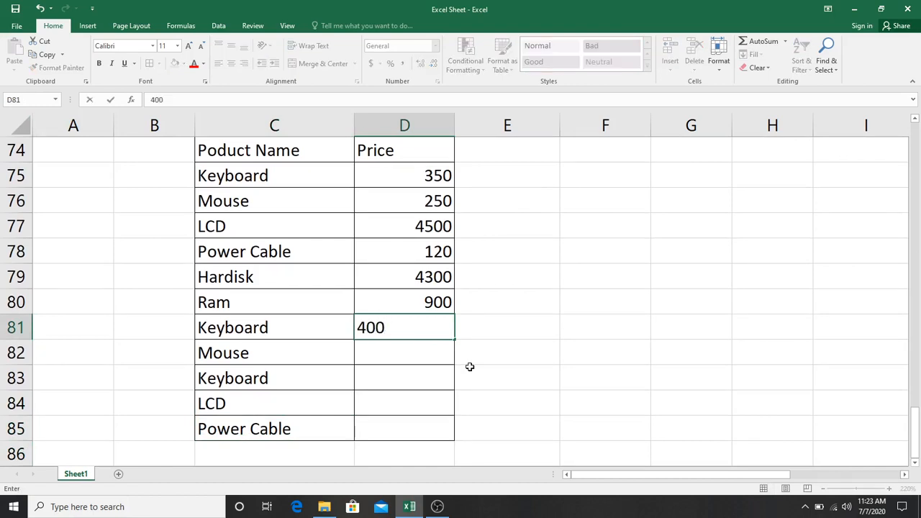
key("Return")
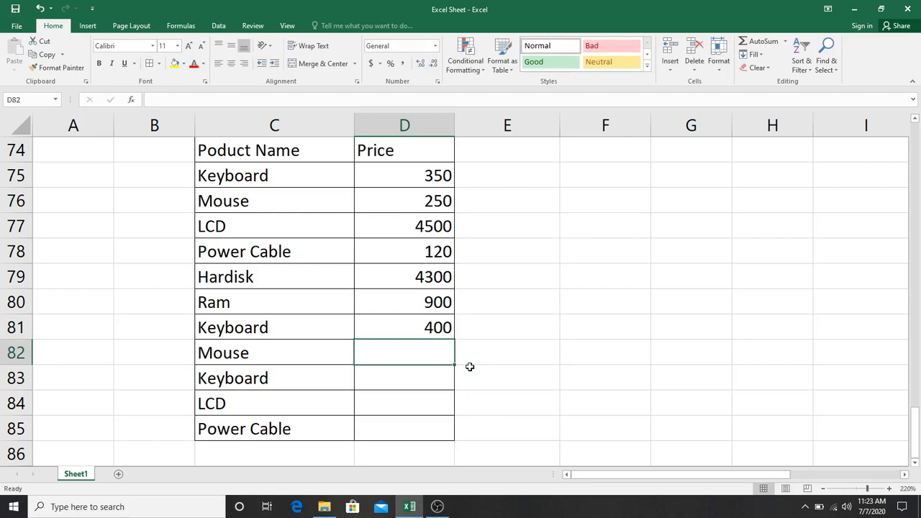
type("350")
key("Return")
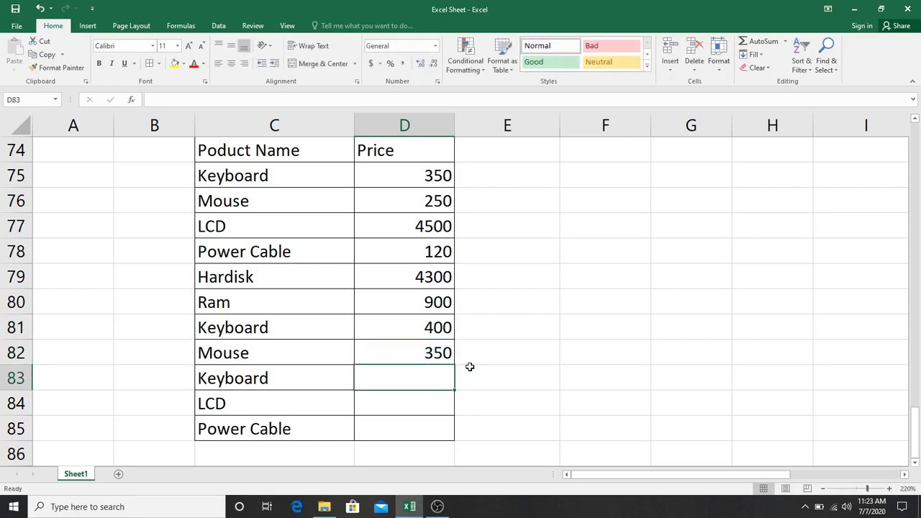
type("500")
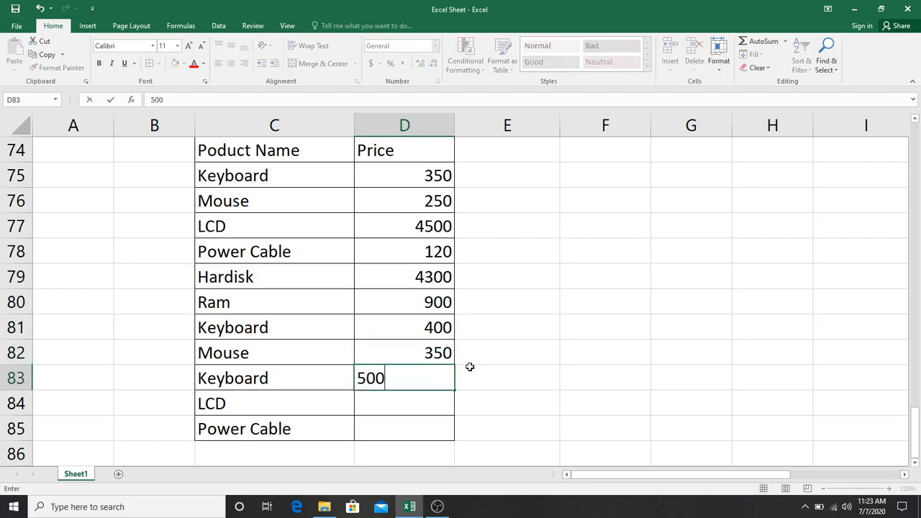
key("Return")
type("4500")
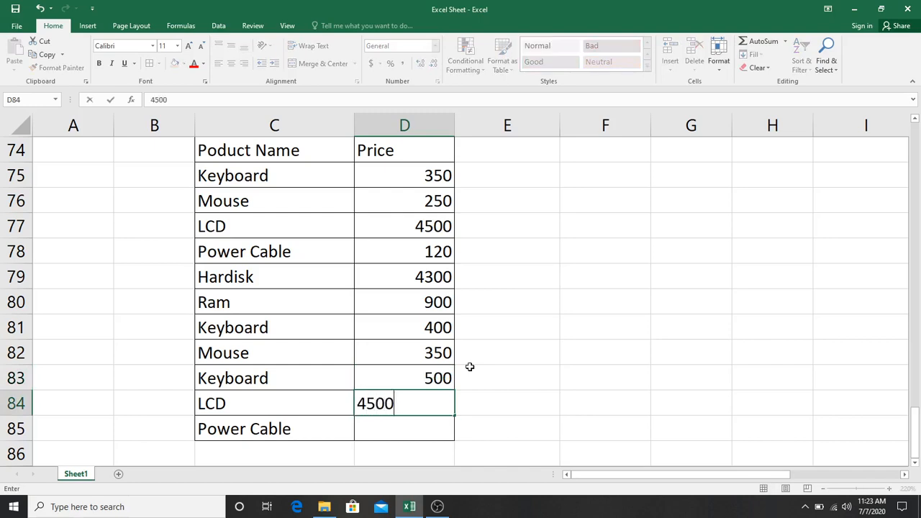
key("Return")
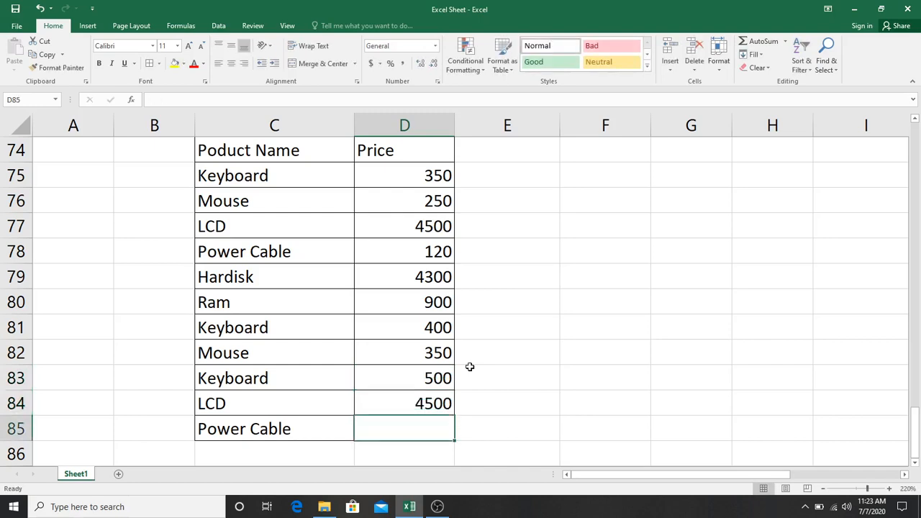
type("150")
key("Return")
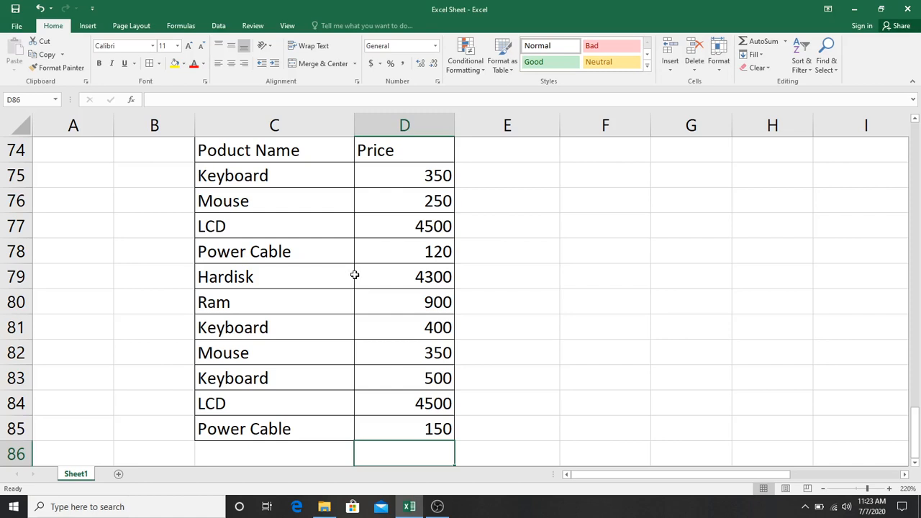
Enter the label Keyboard in cell F81 beside the product table
left_click(570, 325)
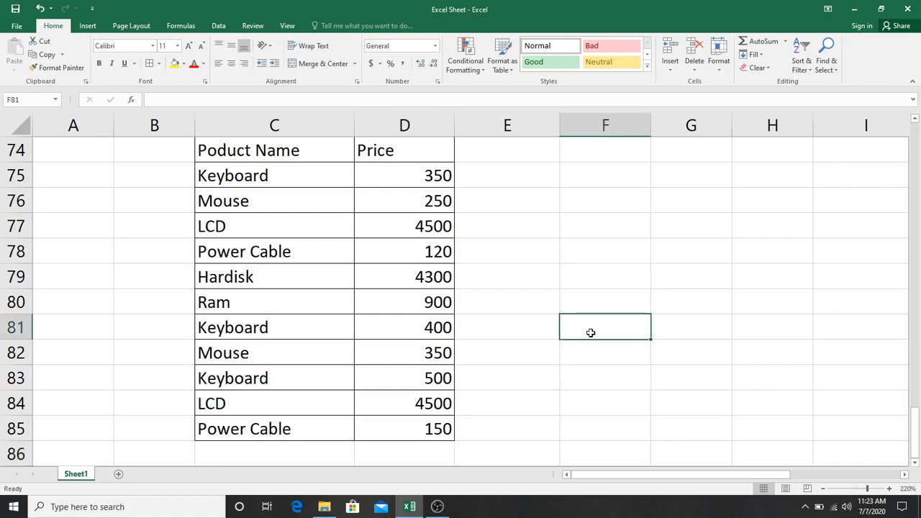
type("Key")
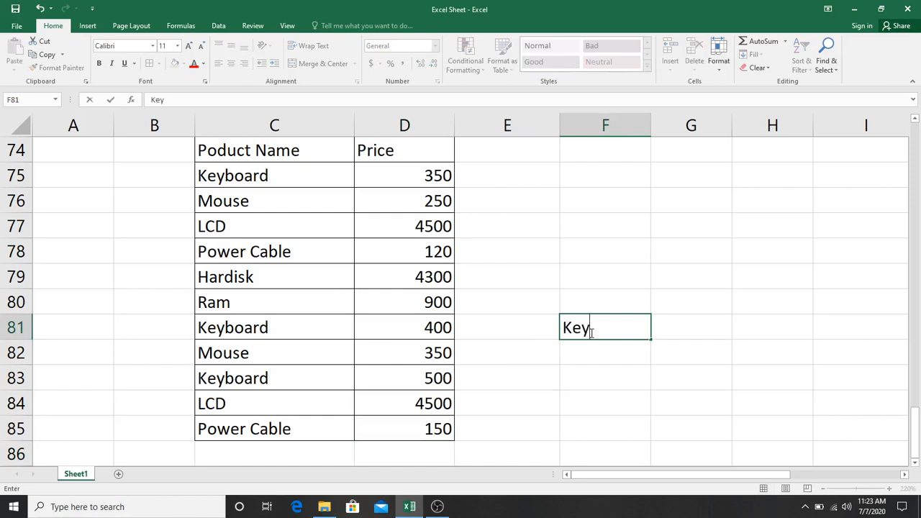
type("board")
key("Return")
Examine the Keyboard prices in D75, D81 and D83 and the full price range D75:D85
left_click(663, 331)
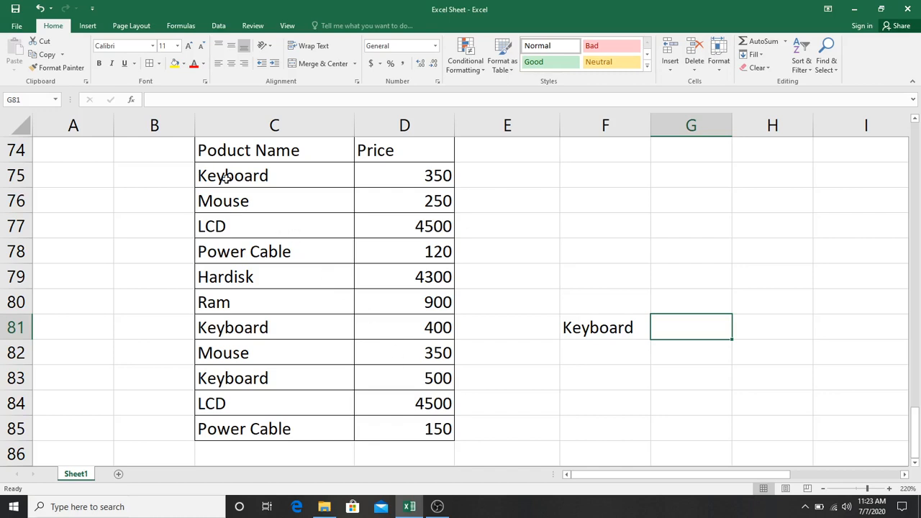
left_click(406, 176)
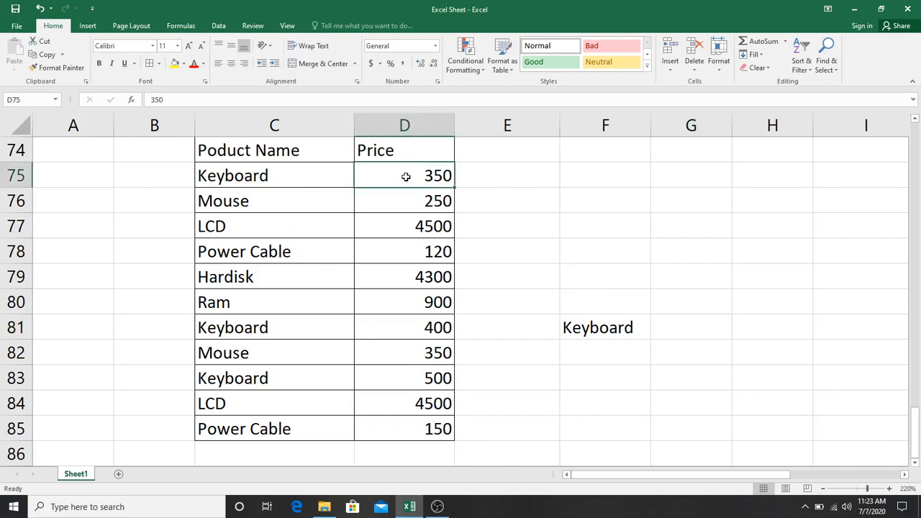
left_click(415, 330)
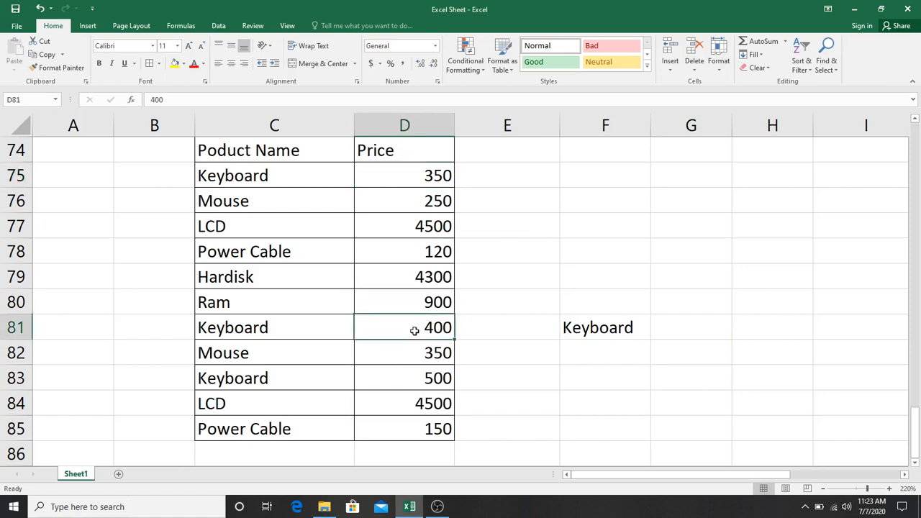
left_click(406, 383)
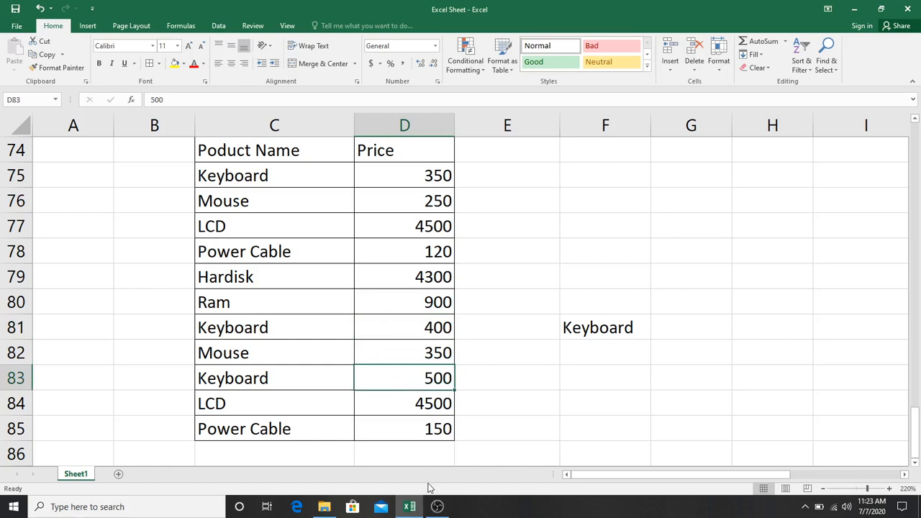
left_click_drag(427, 176, 426, 414)
left_click(511, 404)
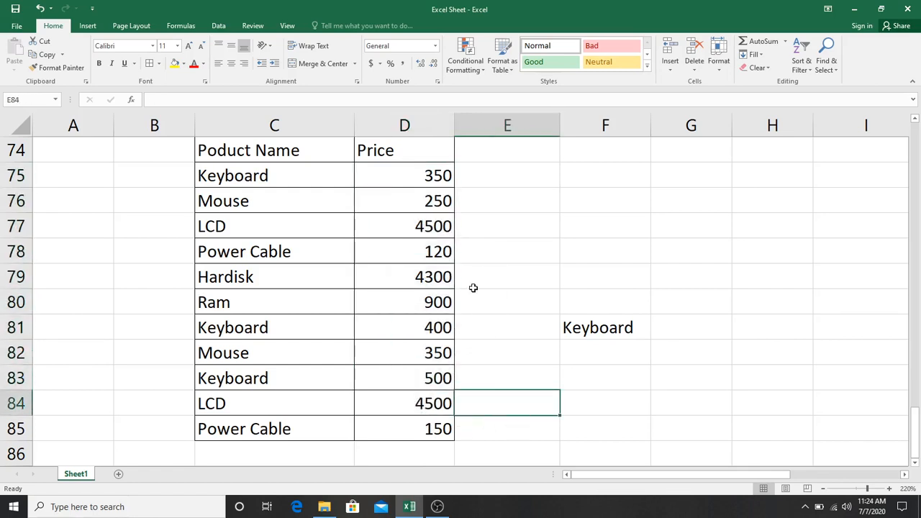
left_click_drag(416, 172, 424, 430)
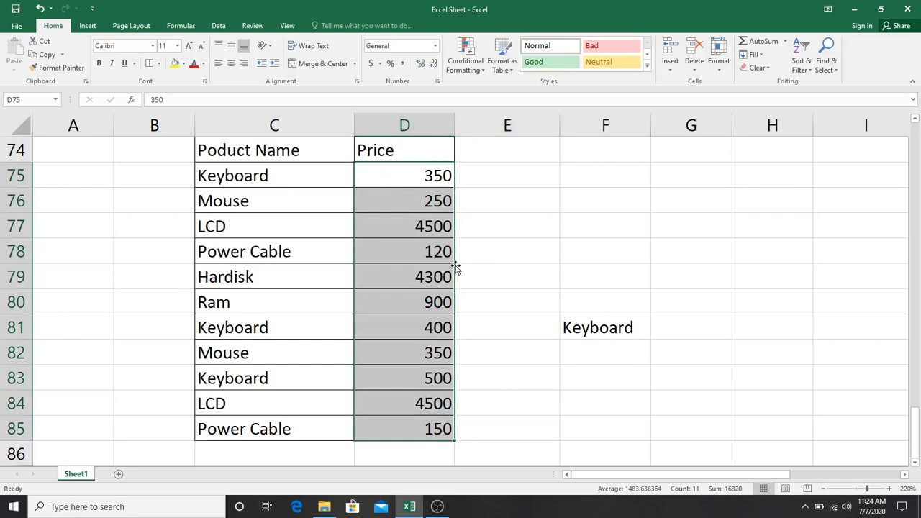
Total the Keyboard prices in G81 with the formula =SUMIF(C75:C85,"Keyboard",D75:D85)
left_click(701, 332)
type("=")
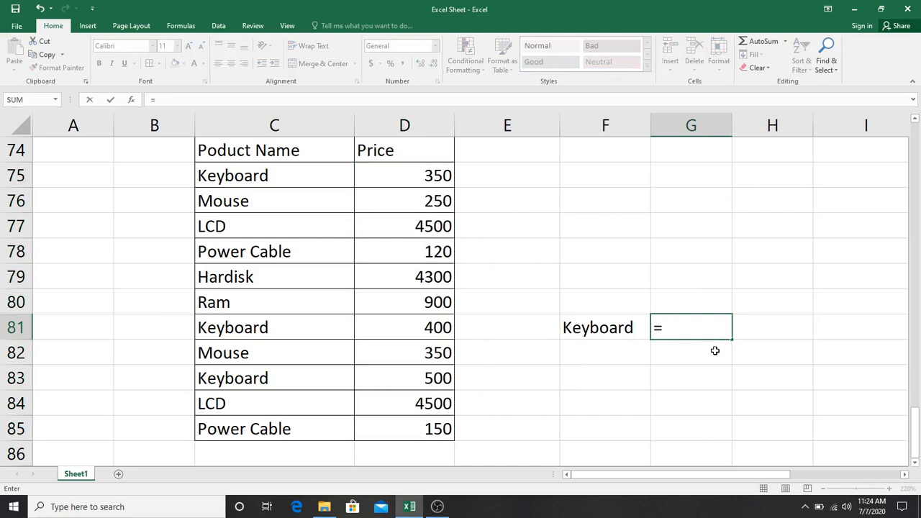
type("sumif")
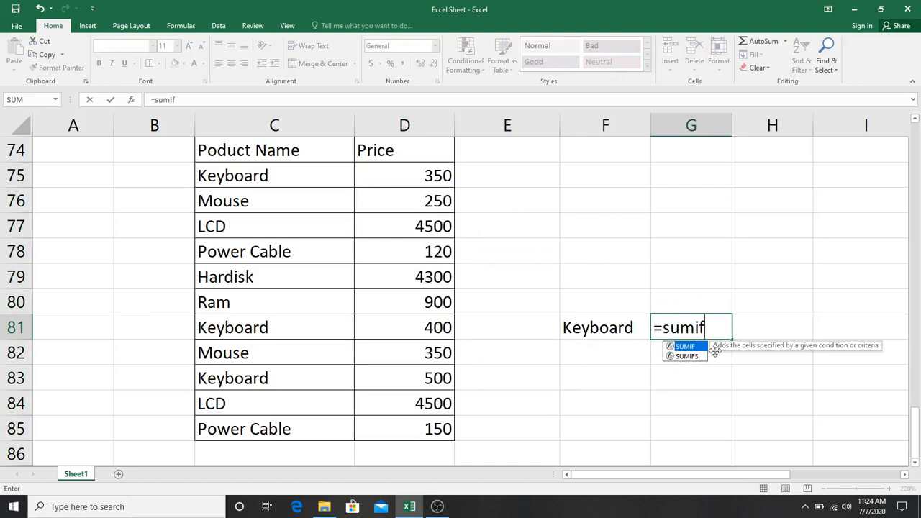
key("Tab")
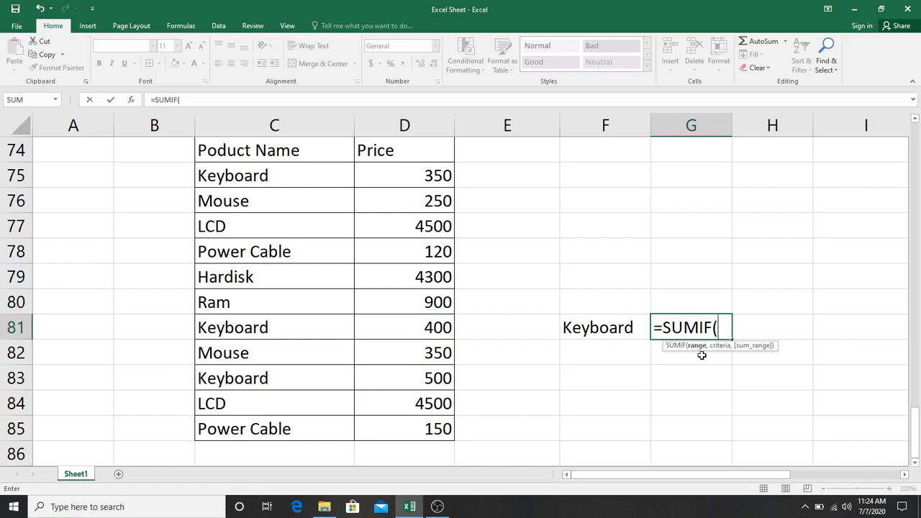
left_click_drag(270, 188, 280, 429)
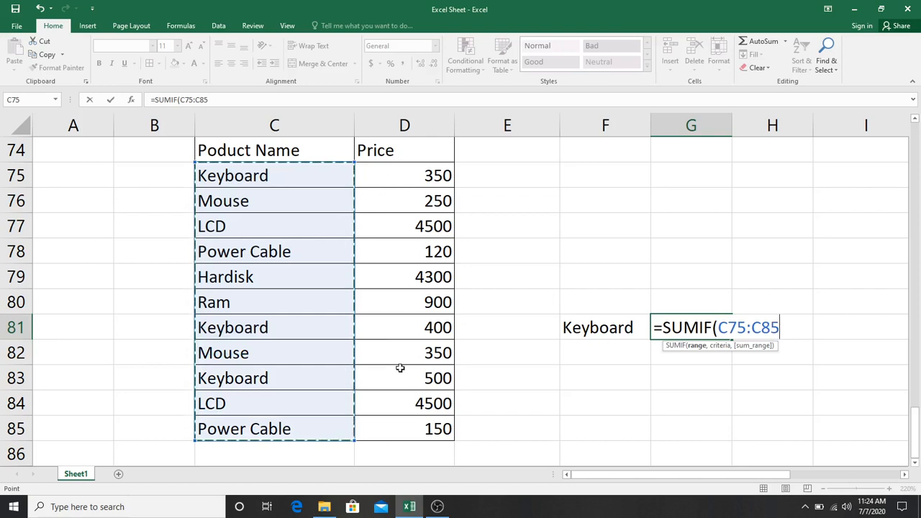
type(",")
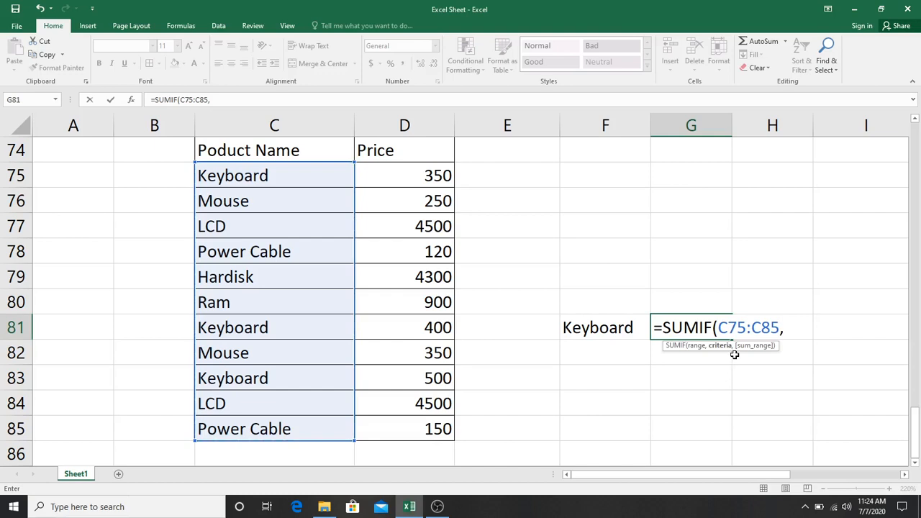
type("\"")
type("Keyboar")
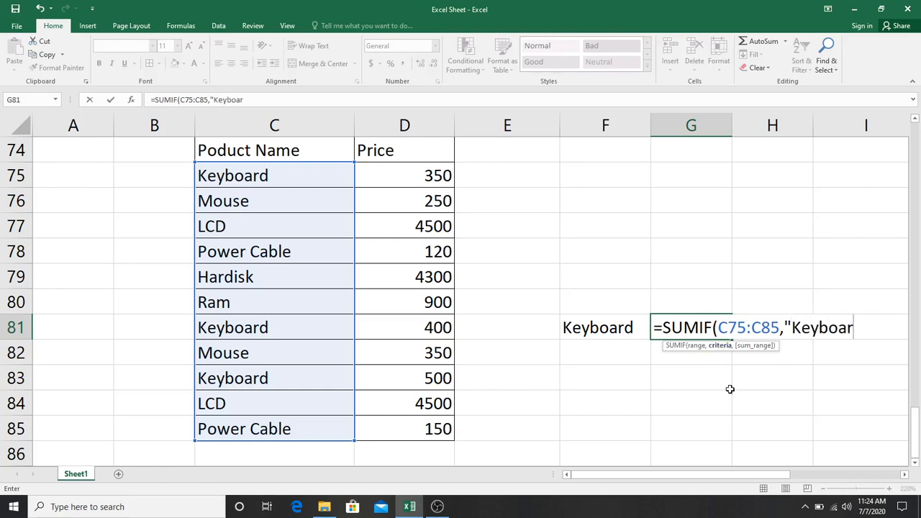
type("d\"")
type(",")
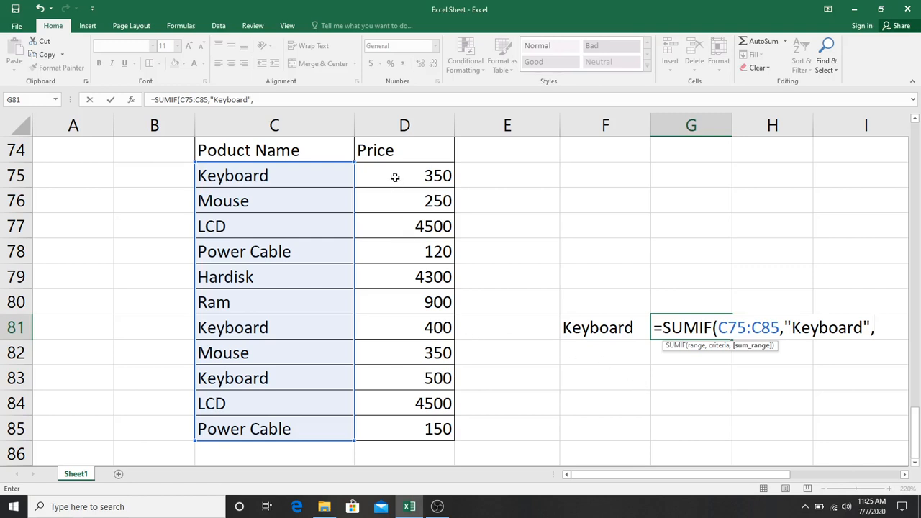
left_click_drag(395, 178, 418, 429)
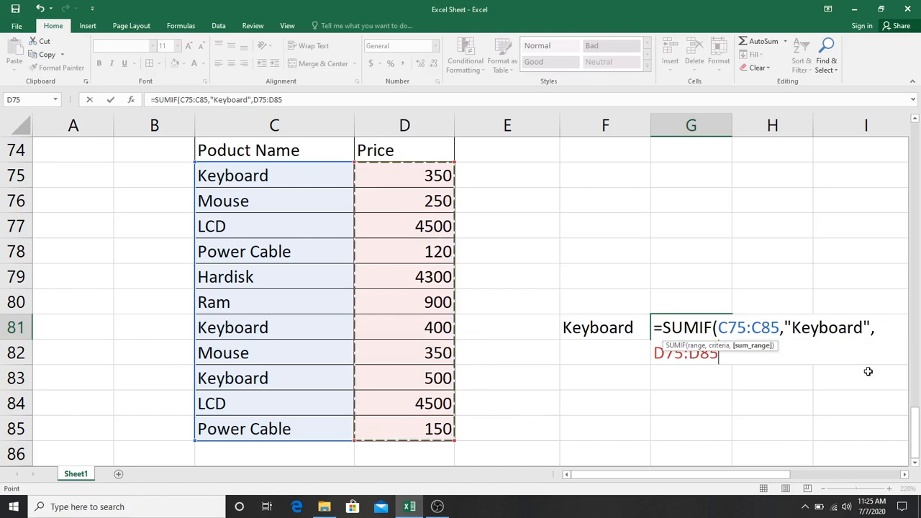
key("Return")
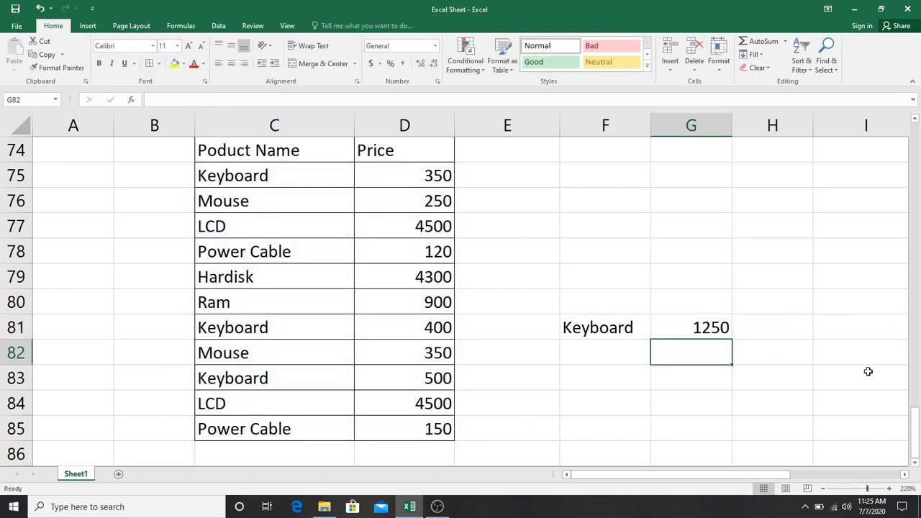
left_click(692, 324)
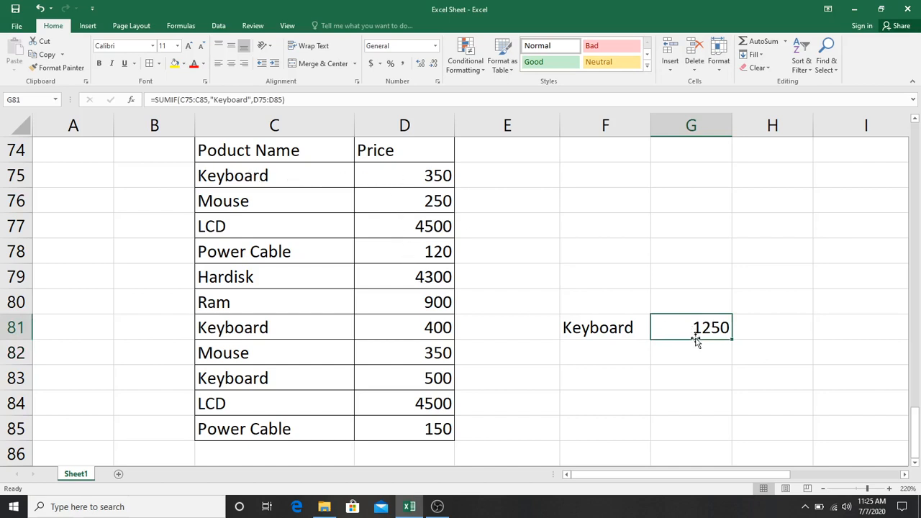
Cross-check the Keyboard total with the formula =D75+D81+D83 in G78, and clear that cell again
left_click(669, 243)
type("=")
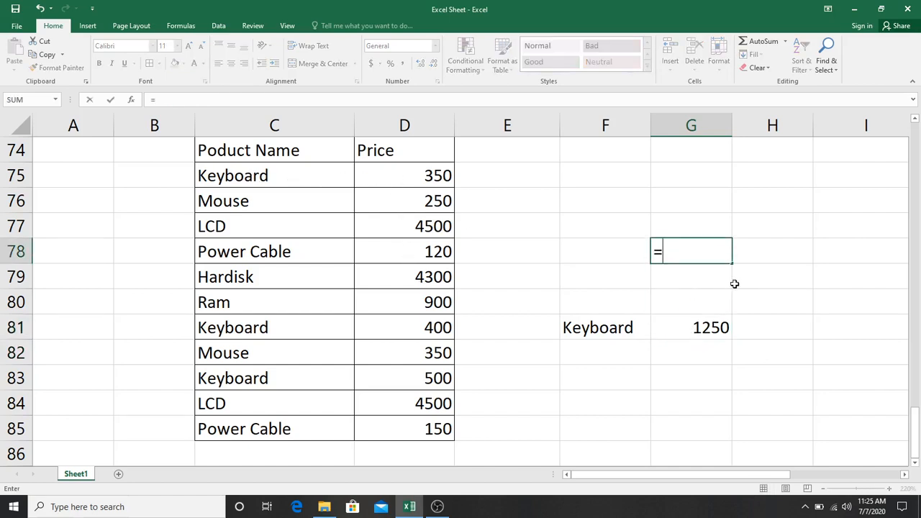
left_click(391, 179)
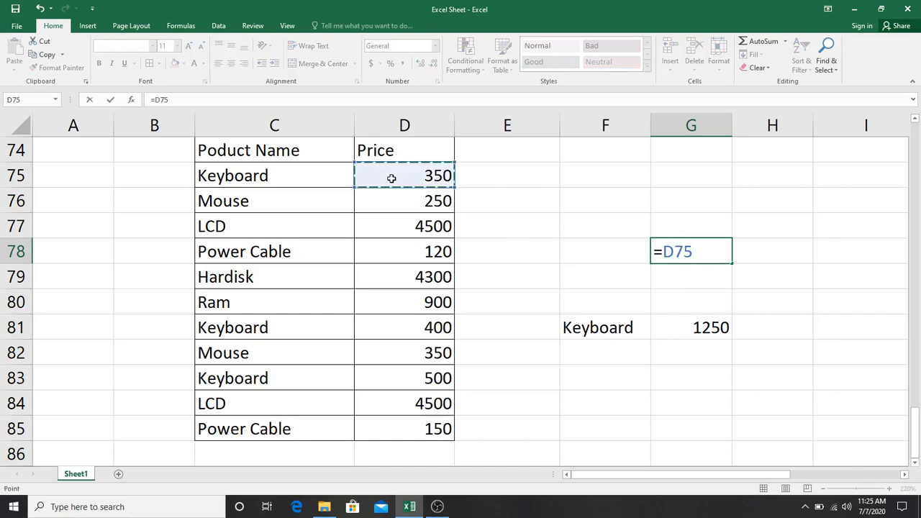
type("+")
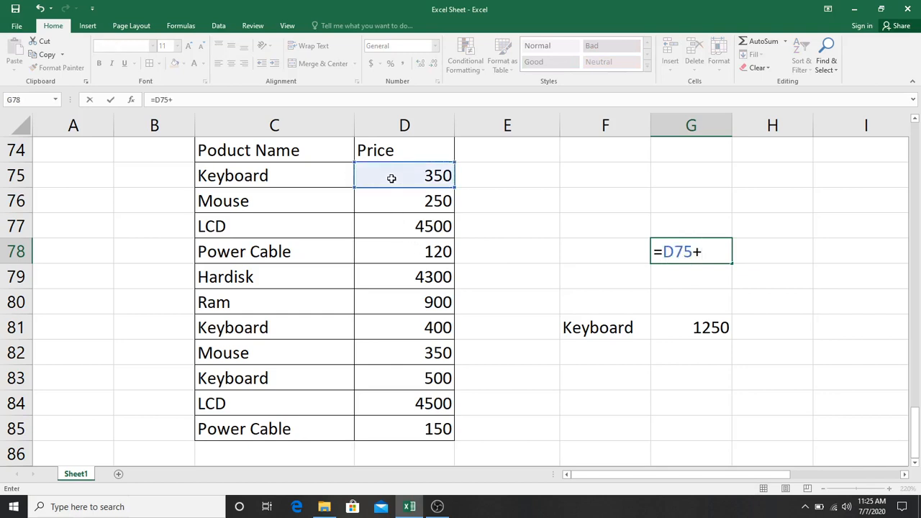
left_click(426, 329)
type("+")
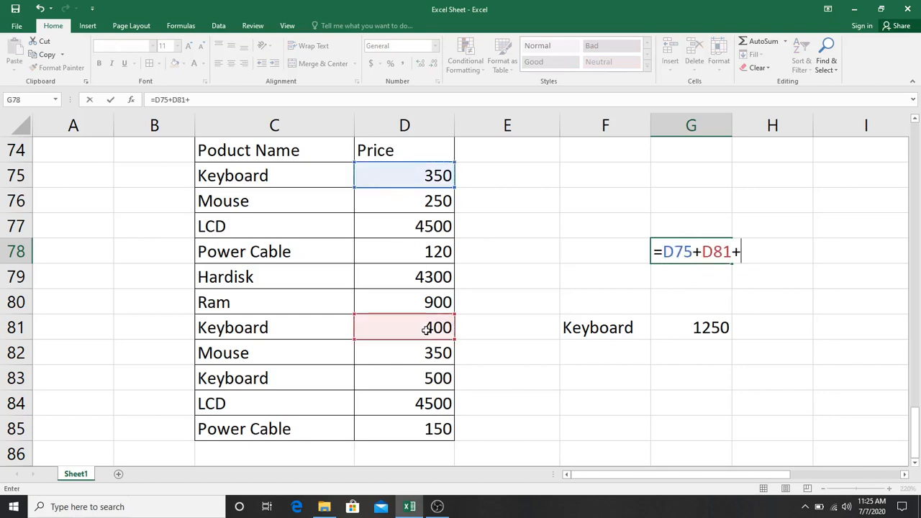
left_click(421, 382)
key("Return")
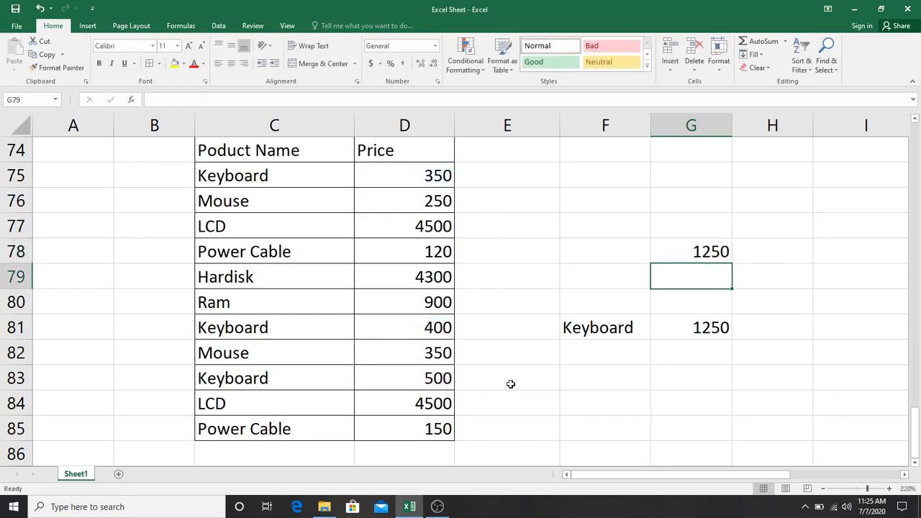
left_click(674, 257)
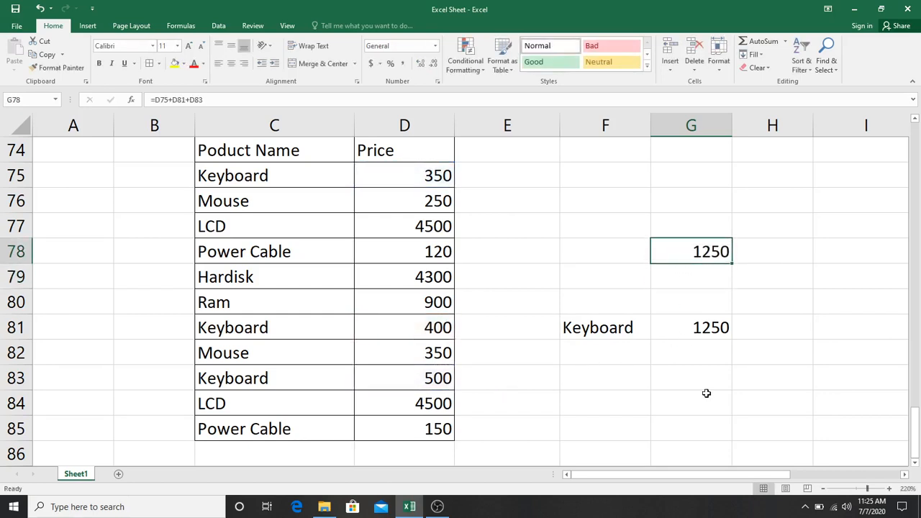
key("Delete")
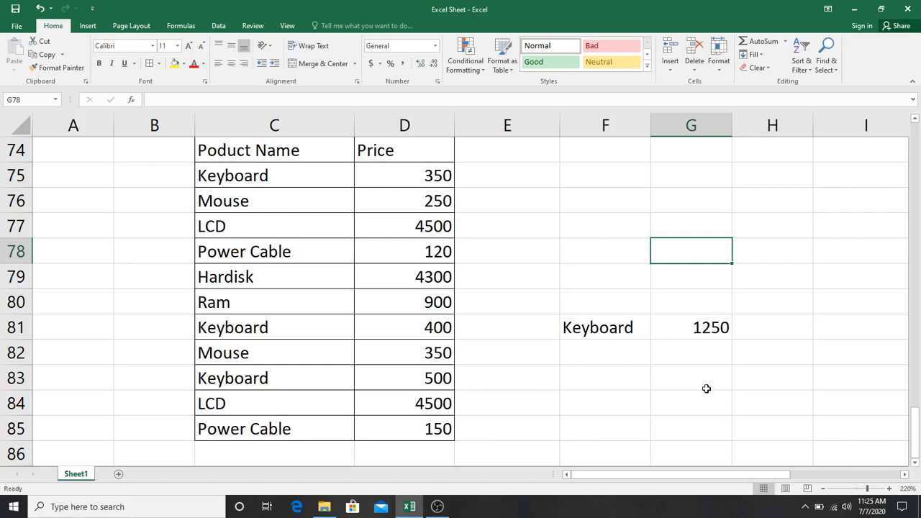
Examine the nested IF formula in Grade cell K4 of the student marks table at the start of the sheet
scroll(666, 331, "up", 4)
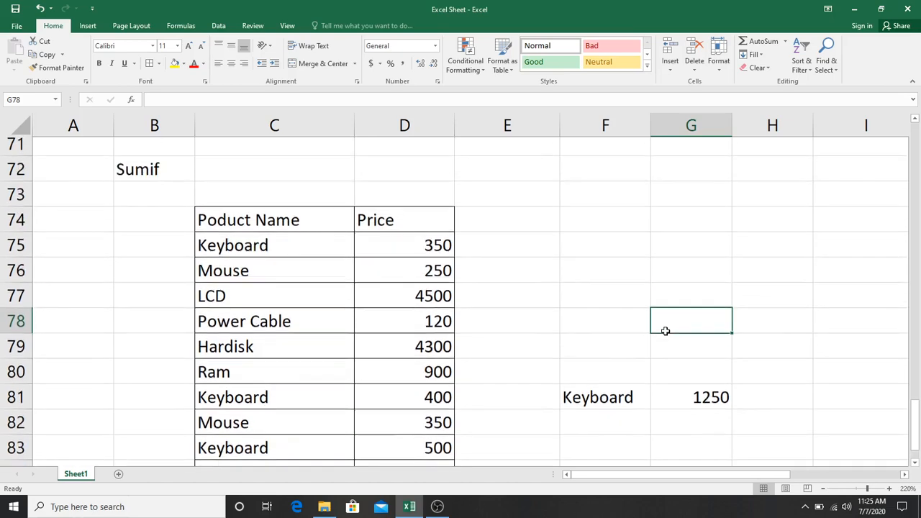
scroll(666, 331, "up", 7)
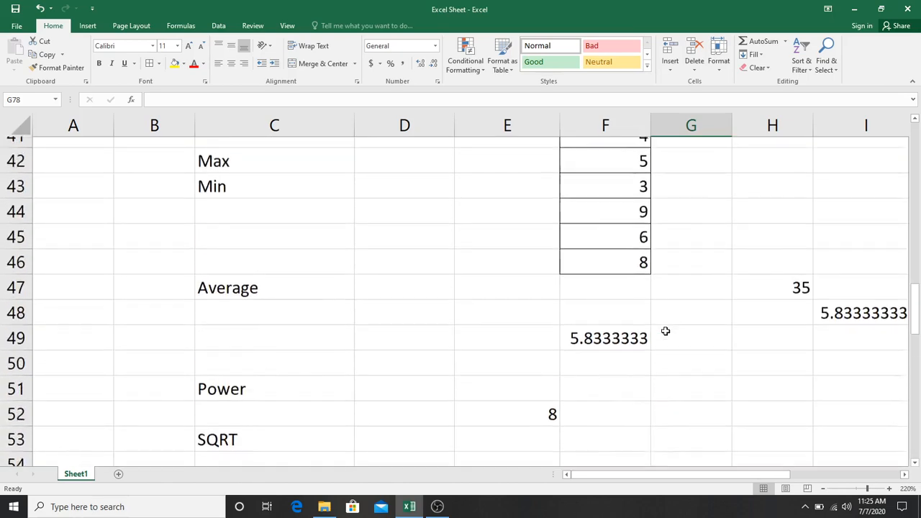
scroll(666, 331, "up", 13)
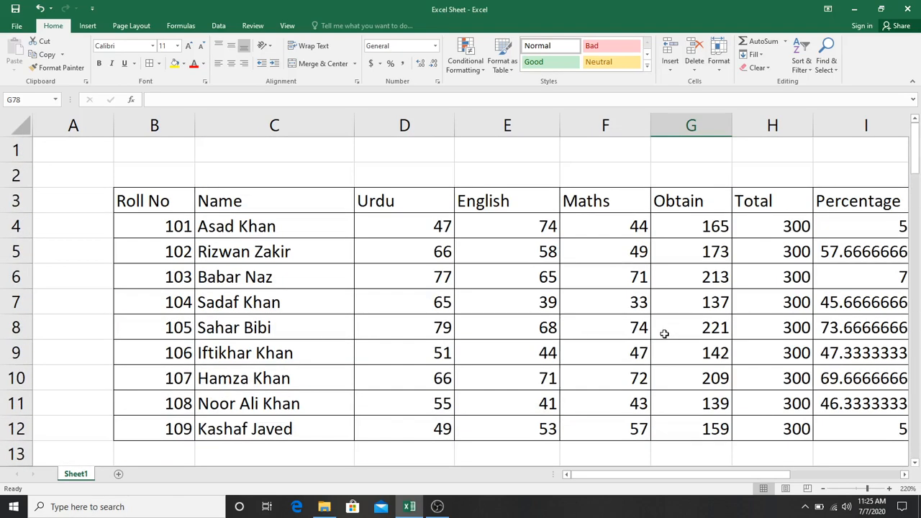
left_click_drag(645, 476, 730, 467)
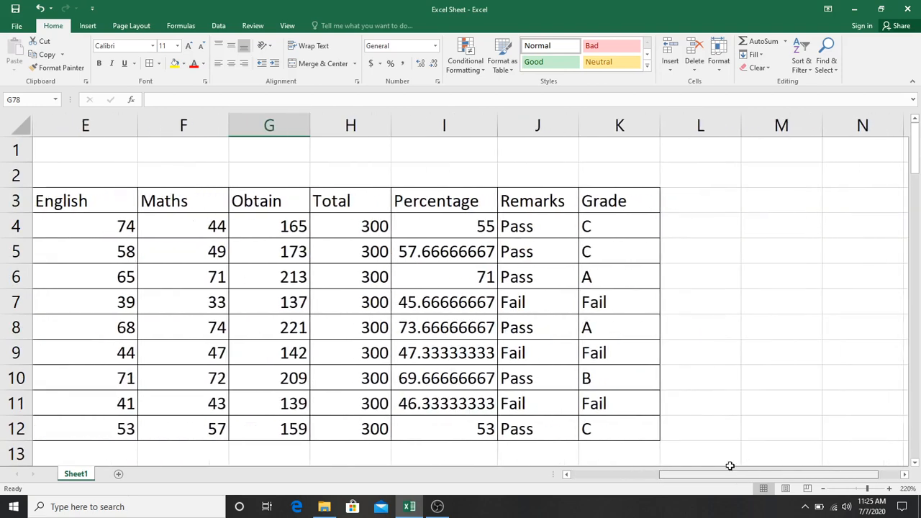
left_click(619, 221)
double_click(623, 232)
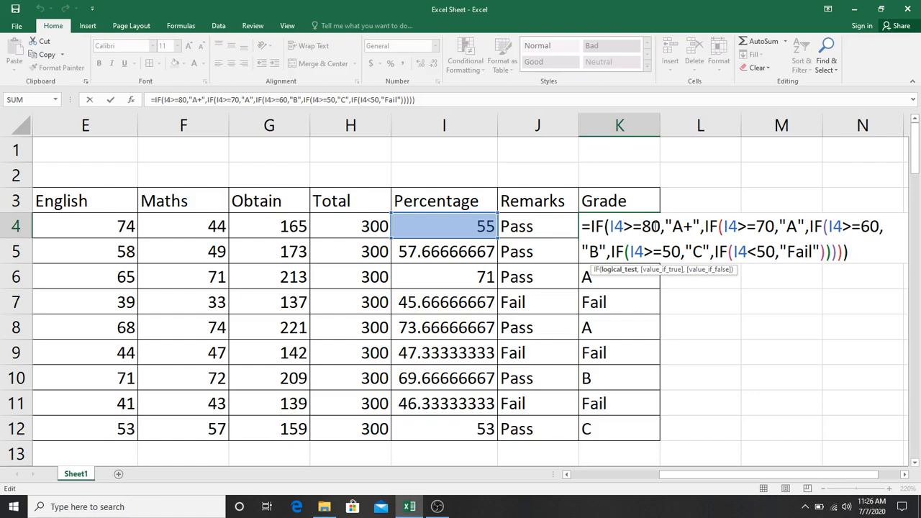
left_click(875, 261)
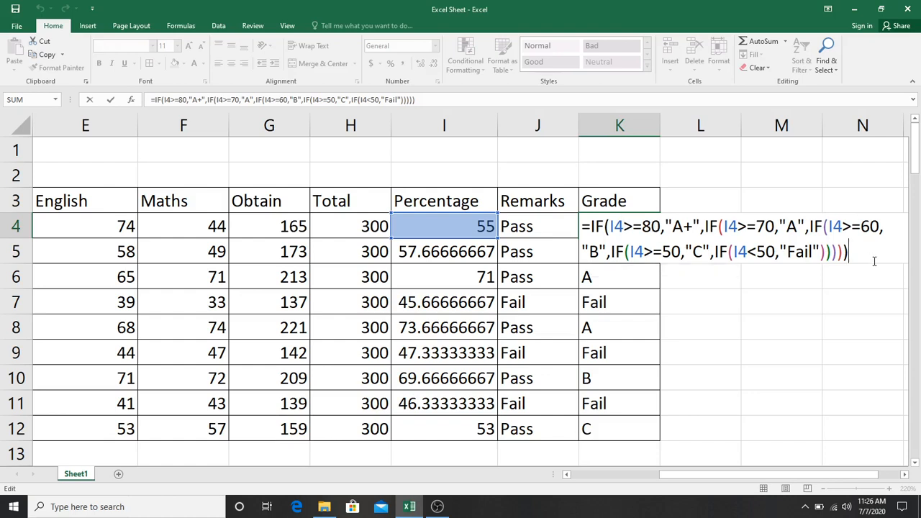
key("Return")
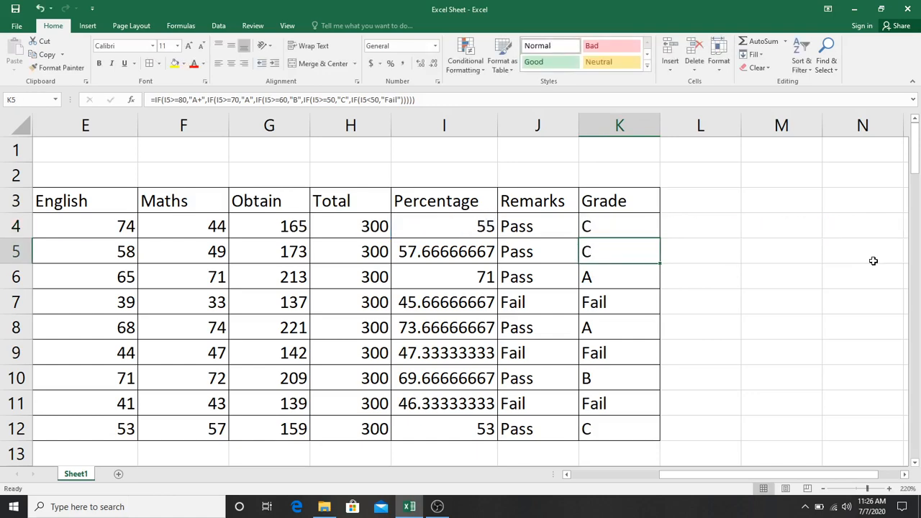
Review the function examples below the marks table, down to the attendance table in rows 59 to 68
scroll(872, 274, "down", 7)
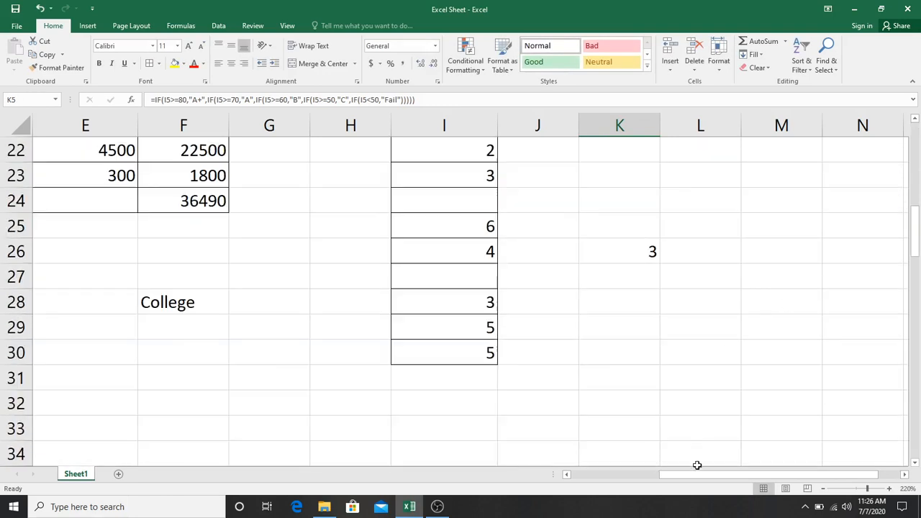
left_click_drag(695, 474, 608, 474)
scroll(544, 387, "down", 3)
scroll(544, 386, "down", 8)
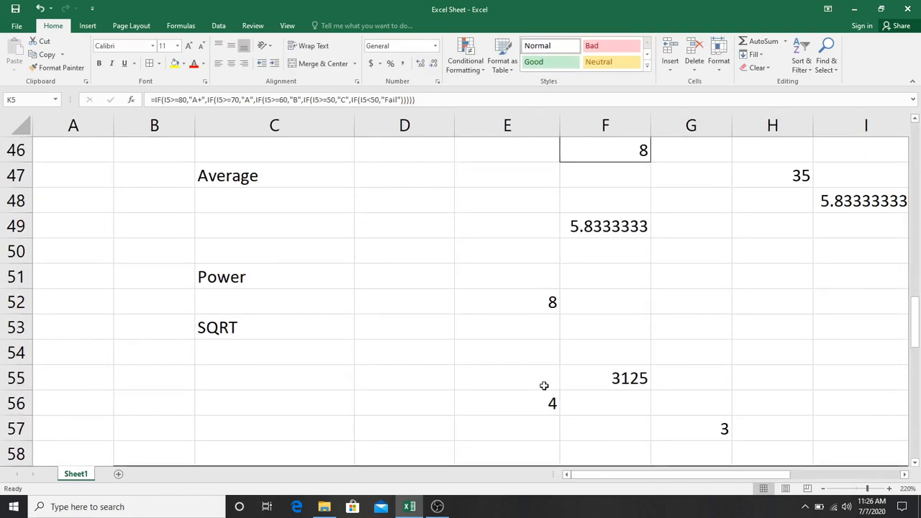
scroll(544, 387, "down", 1)
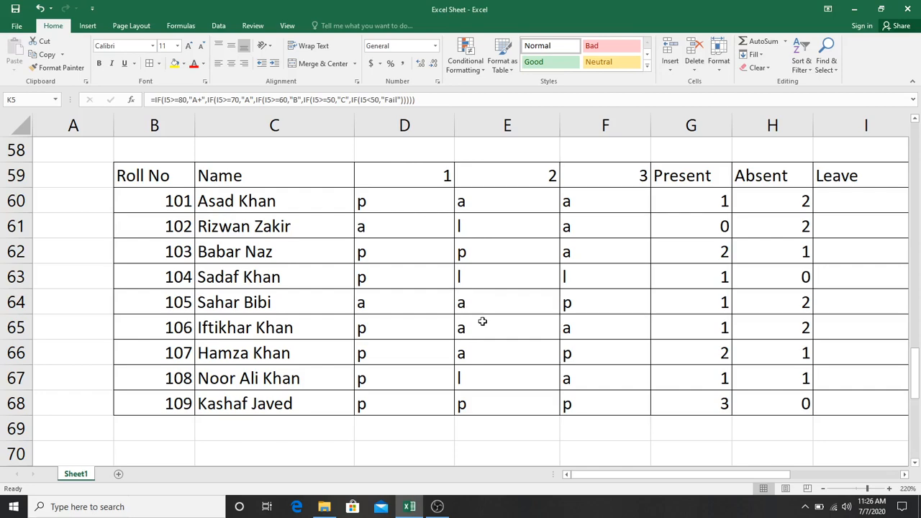
Review the Sumif example from its heading in B72 to the Keyboard total formula in G81
scroll(482, 321, "down", 4)
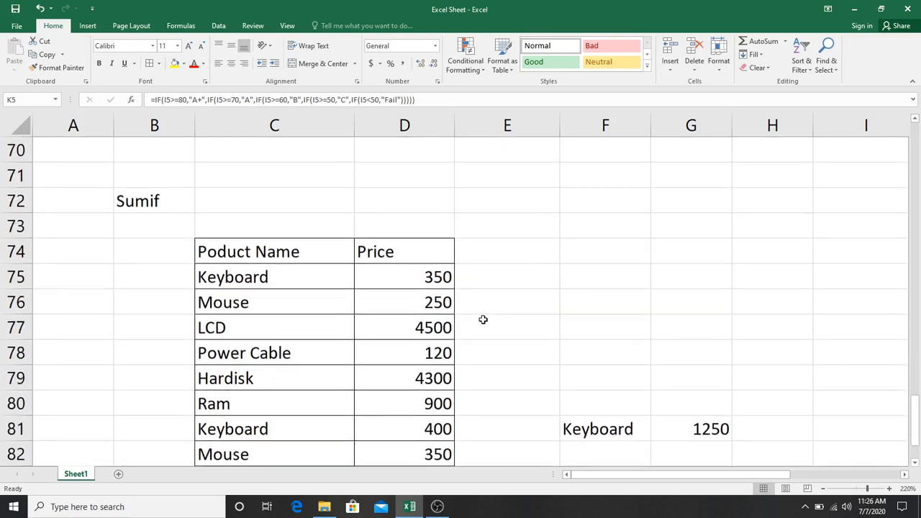
left_click(140, 202)
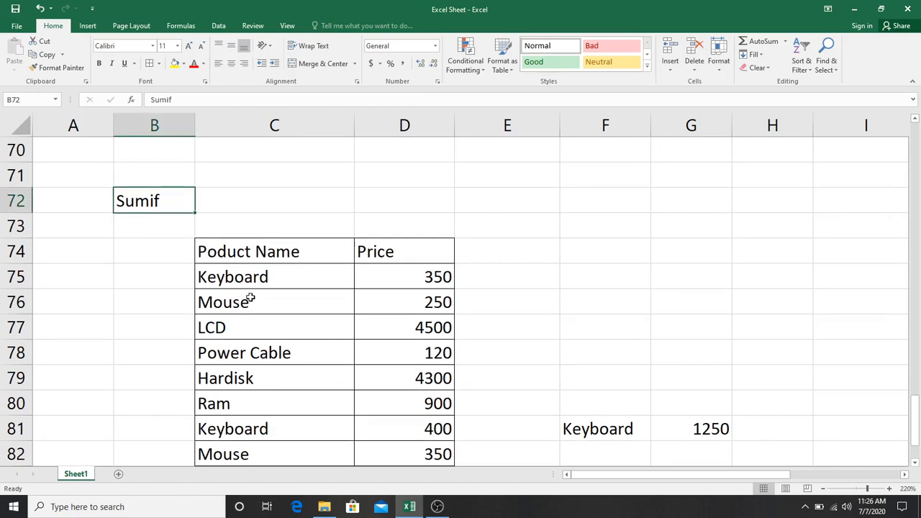
left_click(713, 427)
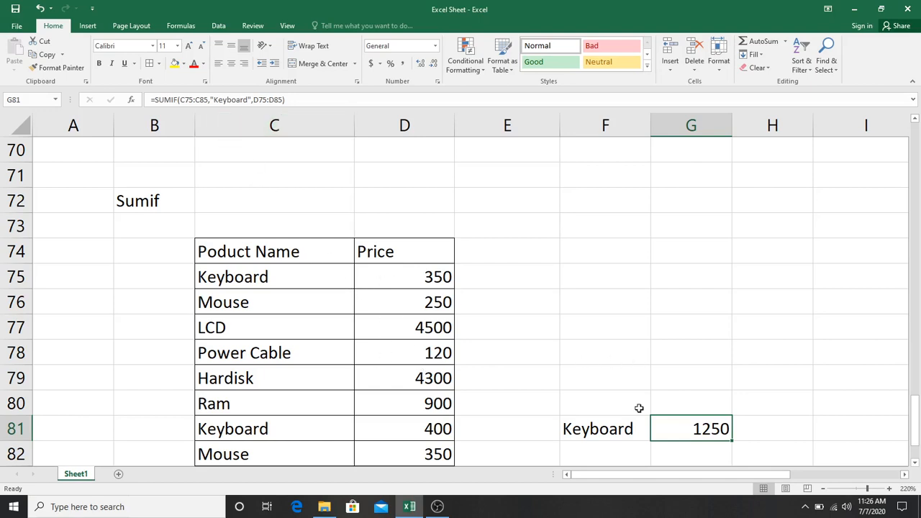
double_click(681, 429)
key("Escape")
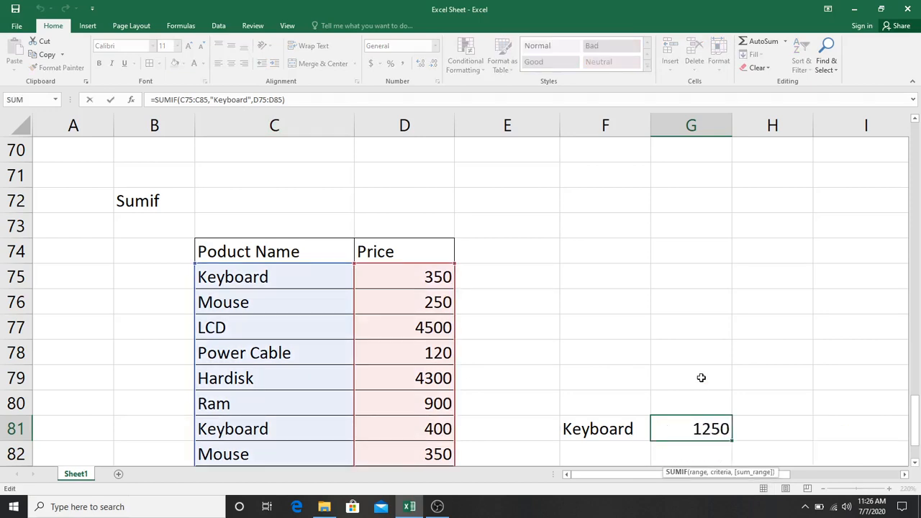
Change the criterion in G81's SUMIF formula to lowercase "keyboard"
scroll(701, 376, "down", 1)
double_click(680, 353)
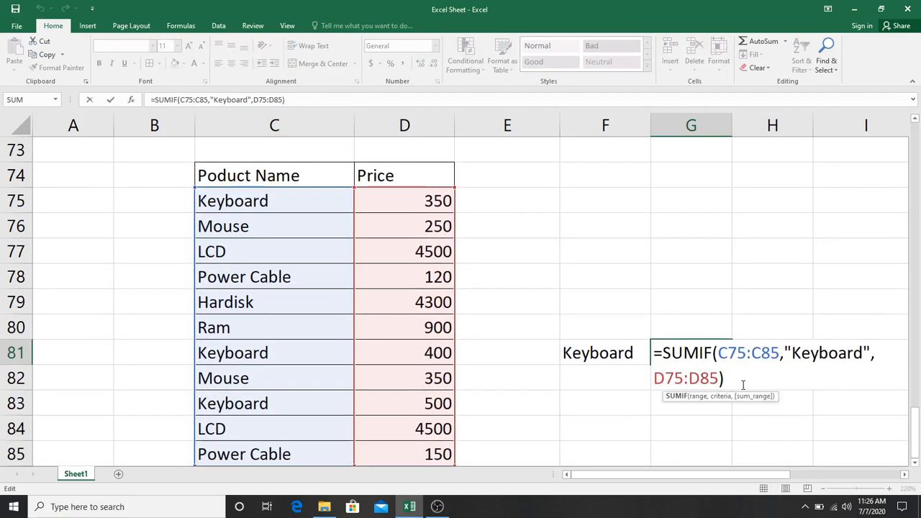
left_click(802, 354)
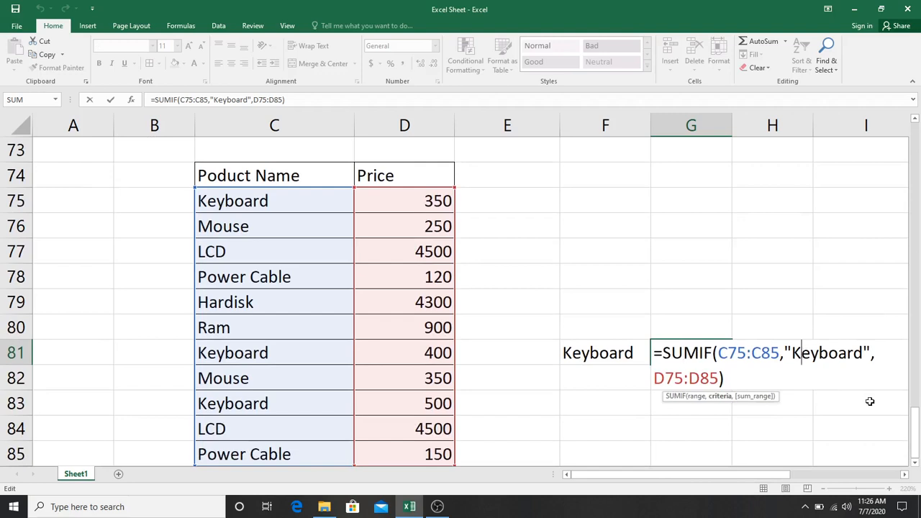
key("BackSpace")
type("k")
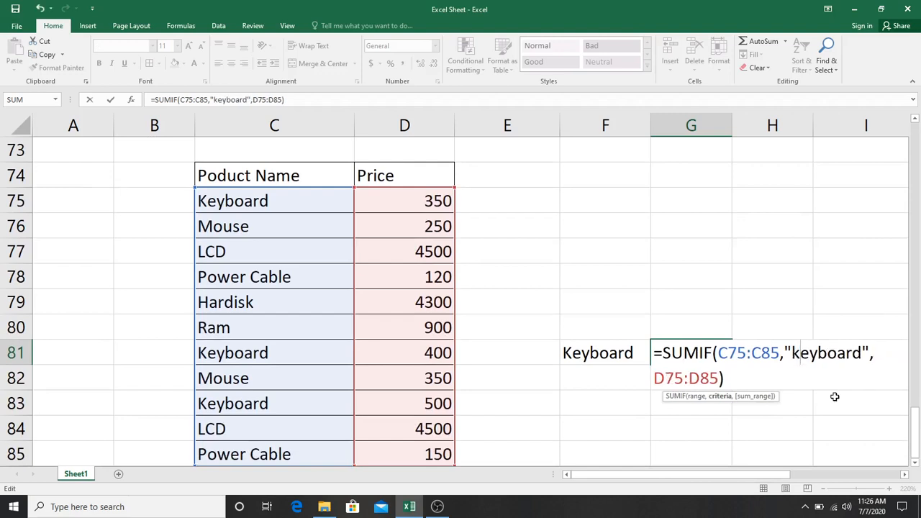
key("Return")
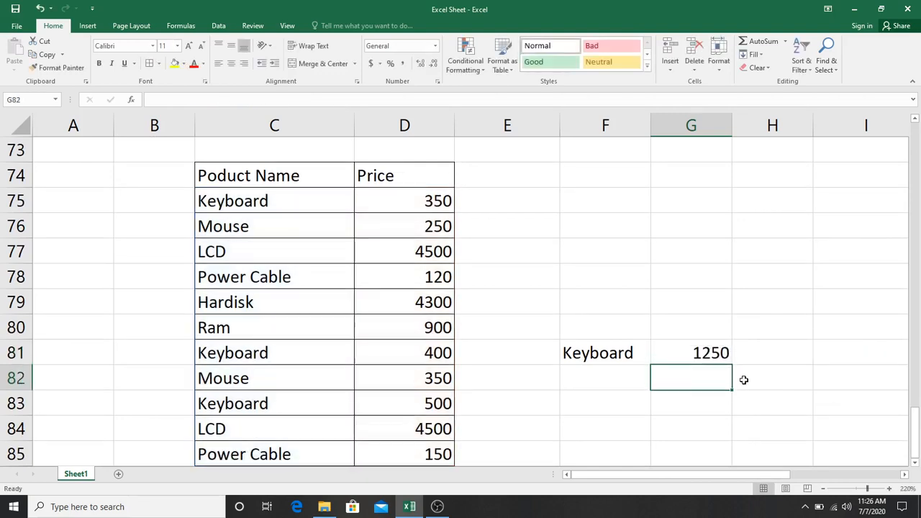
Misspell the criterion in G81's SUMIF formula as "kyboard" and check the cell's result
double_click(718, 353)
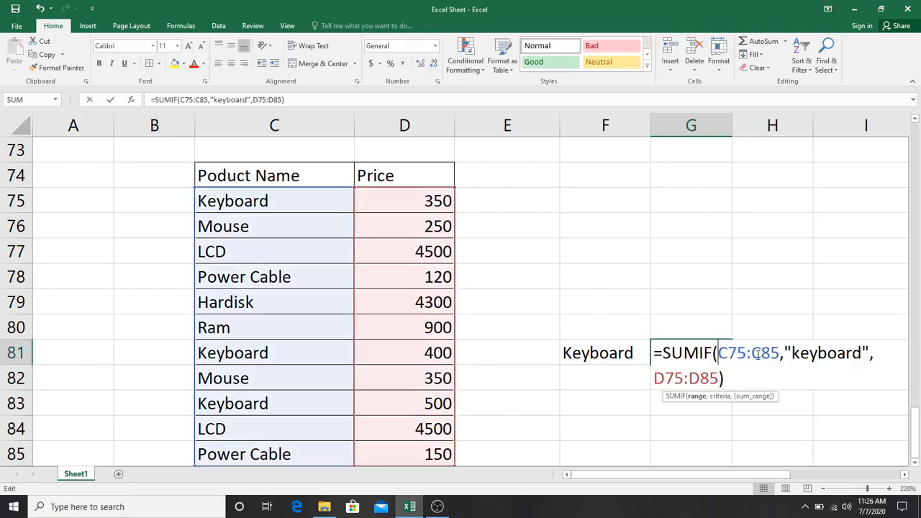
left_click(812, 352)
key("BackSpace")
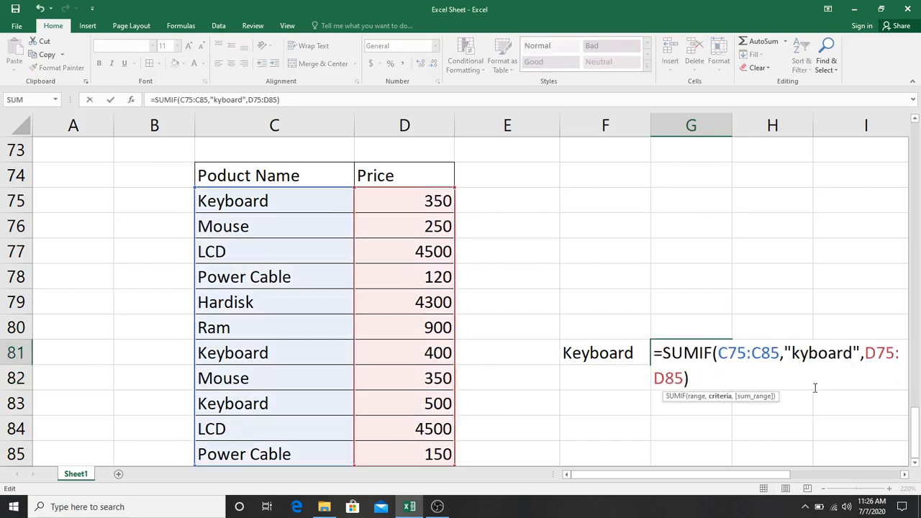
key("Return")
left_click(699, 355)
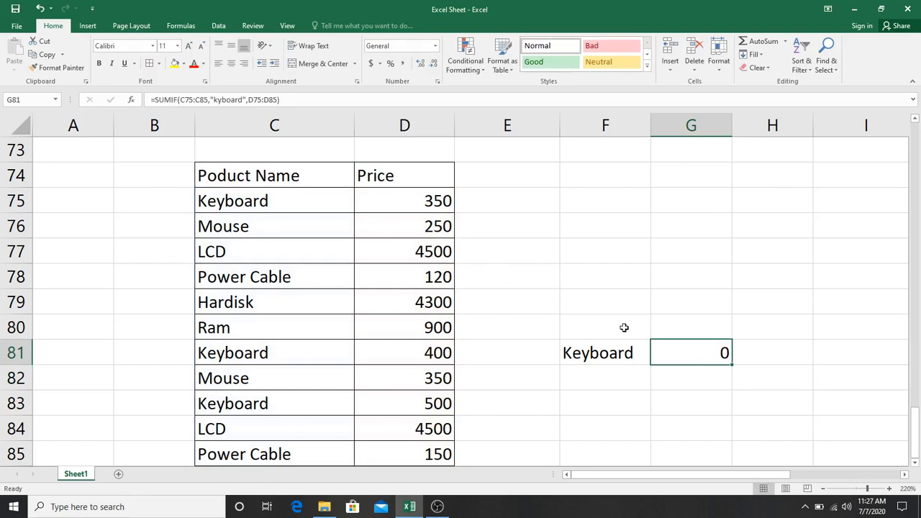
Correct the misspelled criterion in G81 so the formula reads =SUMIF(C75:C85,"keyboard",D75:D85)
double_click(679, 352)
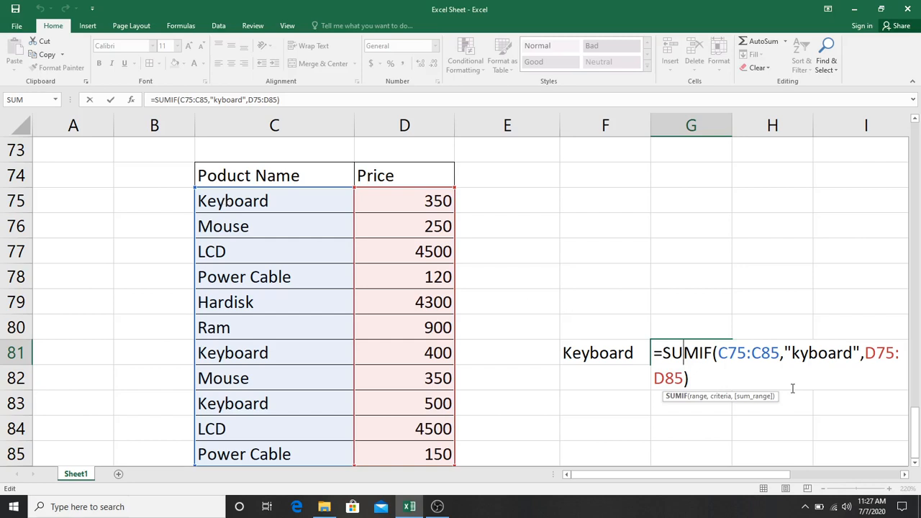
left_click(799, 353)
type("e")
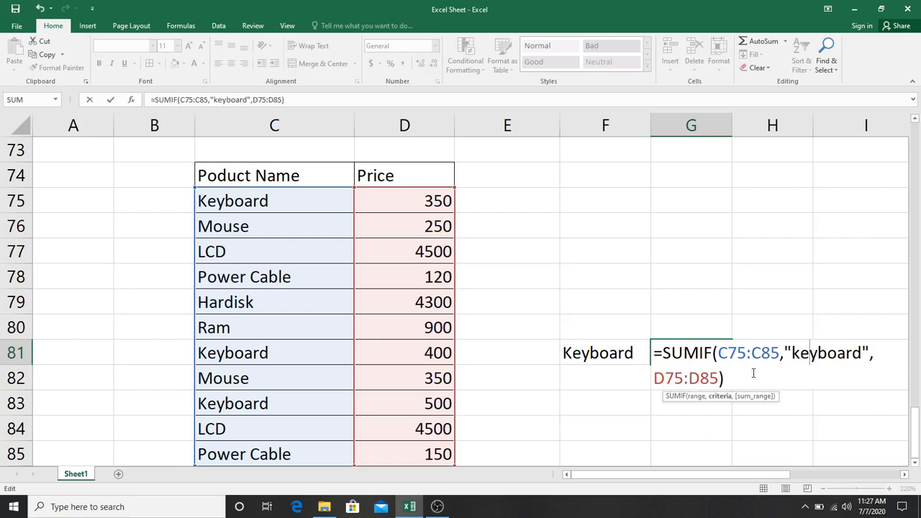
left_click(747, 380)
key("Return")
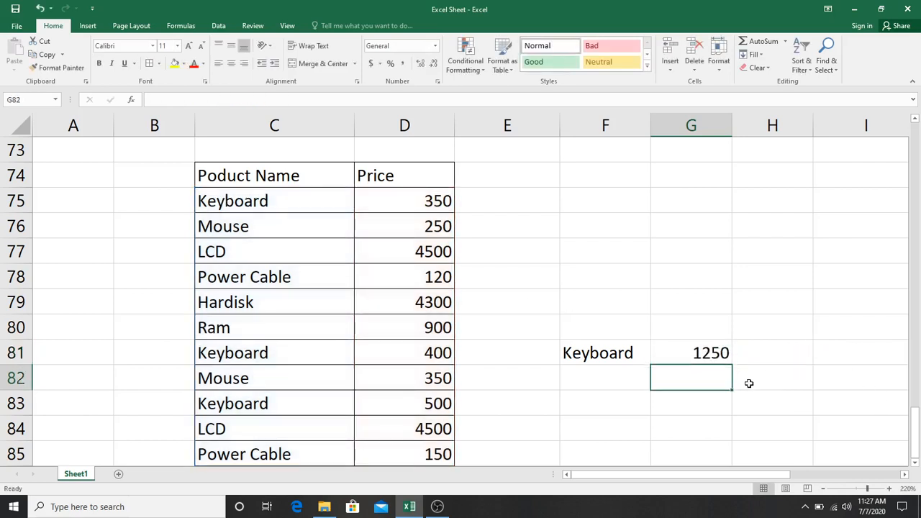
Minimize the workbook window to return to the desktop
left_click(856, 9)
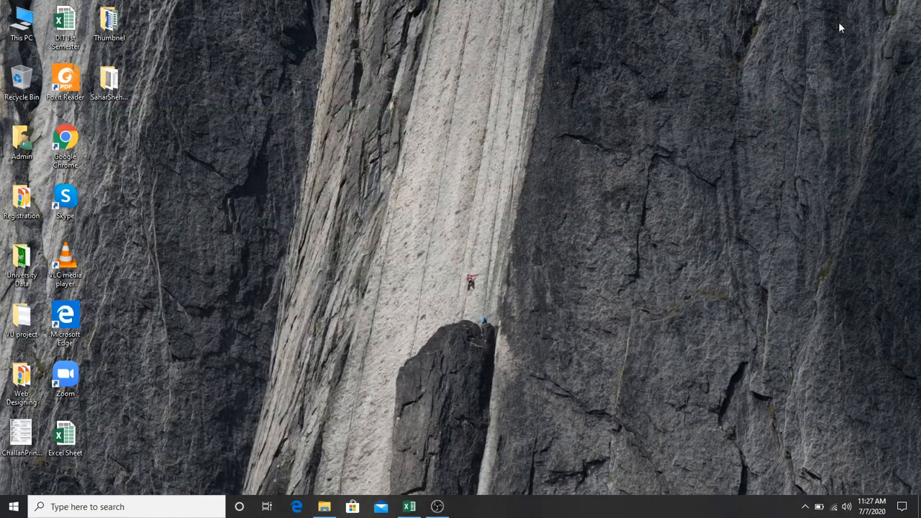
right_click(658, 129)
left_click(693, 171)
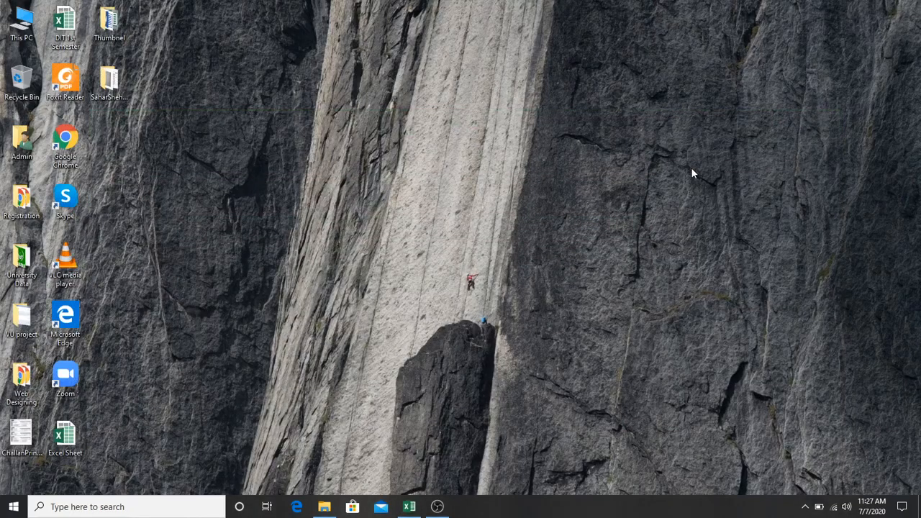